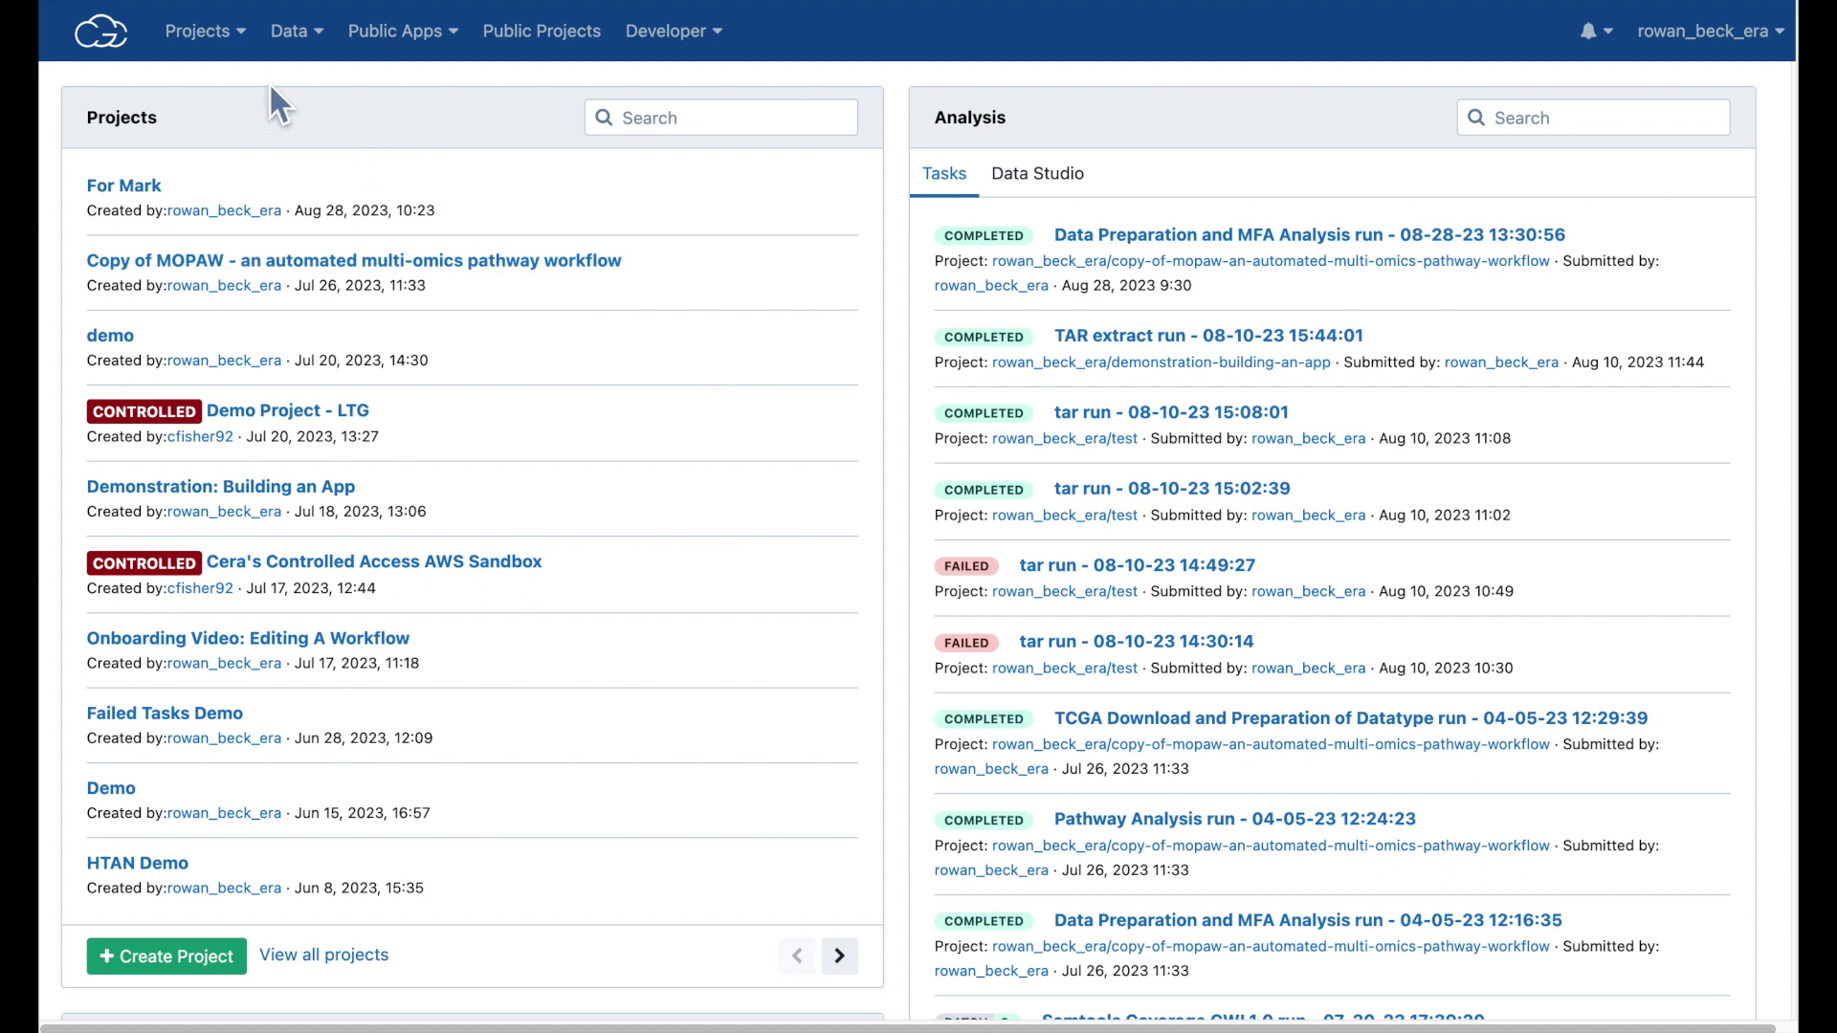
- Look over the projects list, saved Data Studio analyses and task runs on the dashboard
click(242, 48)
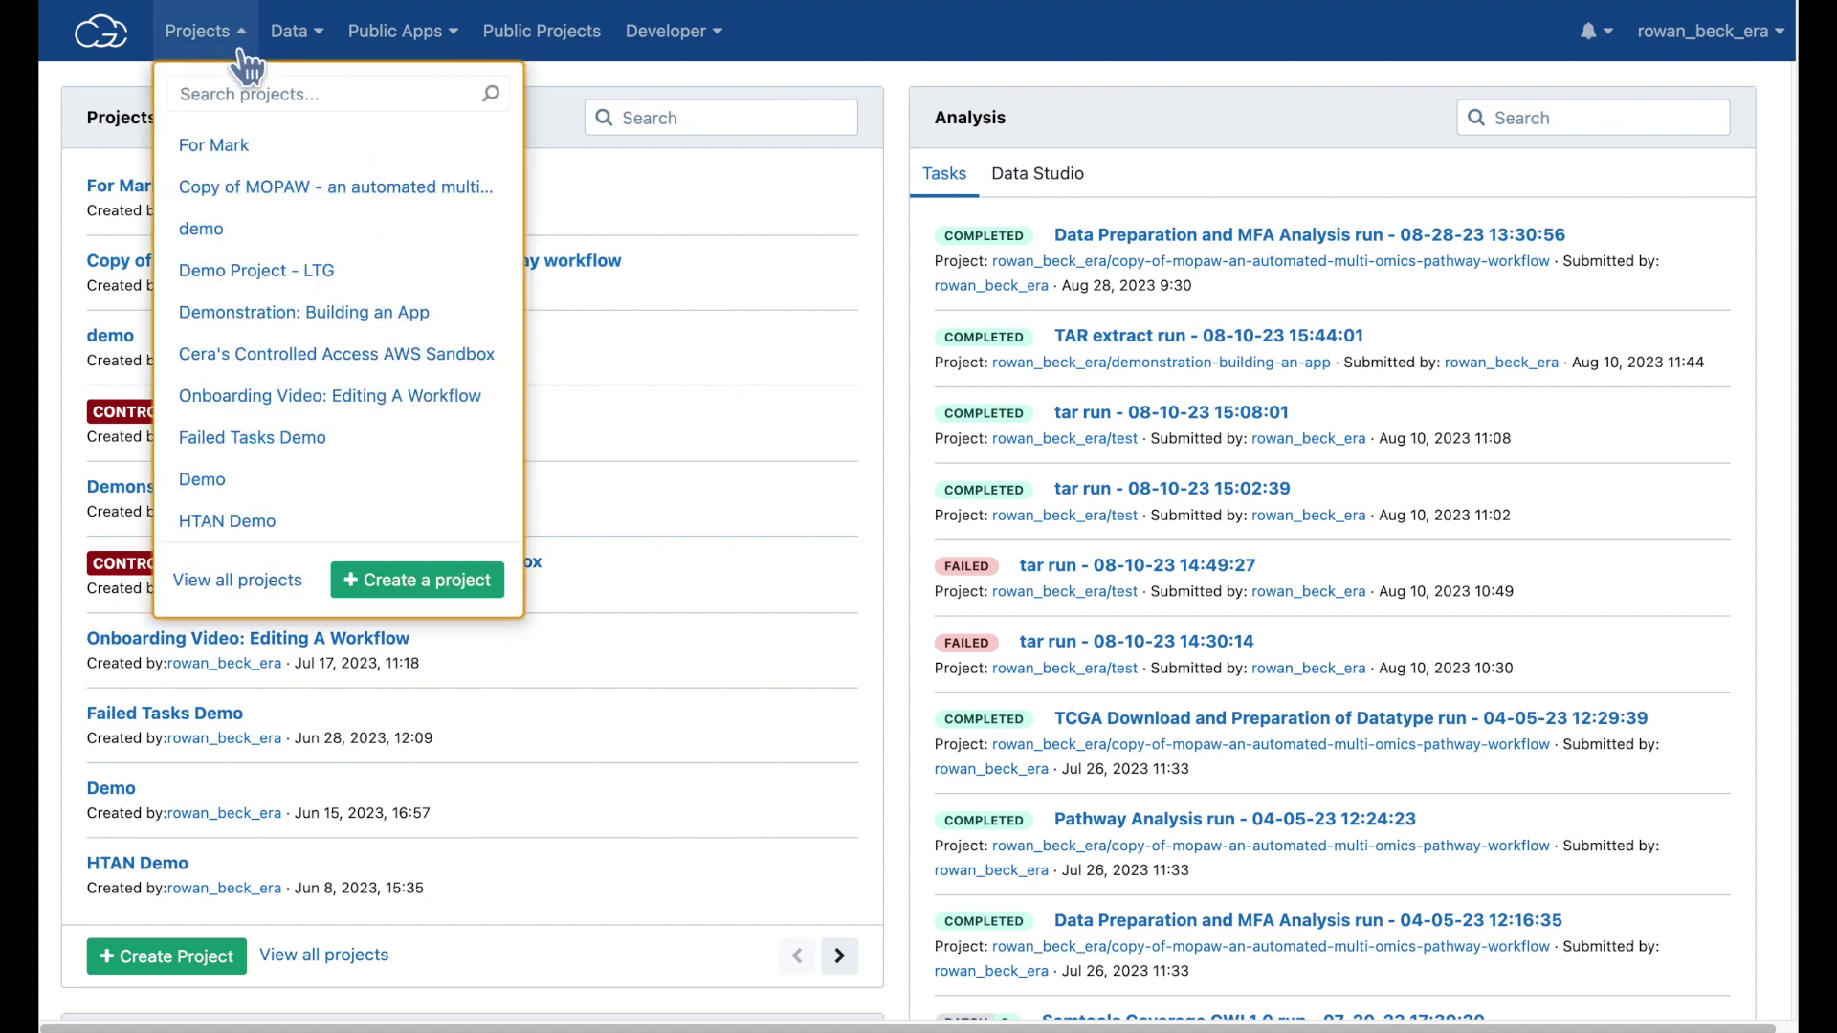
click(829, 338)
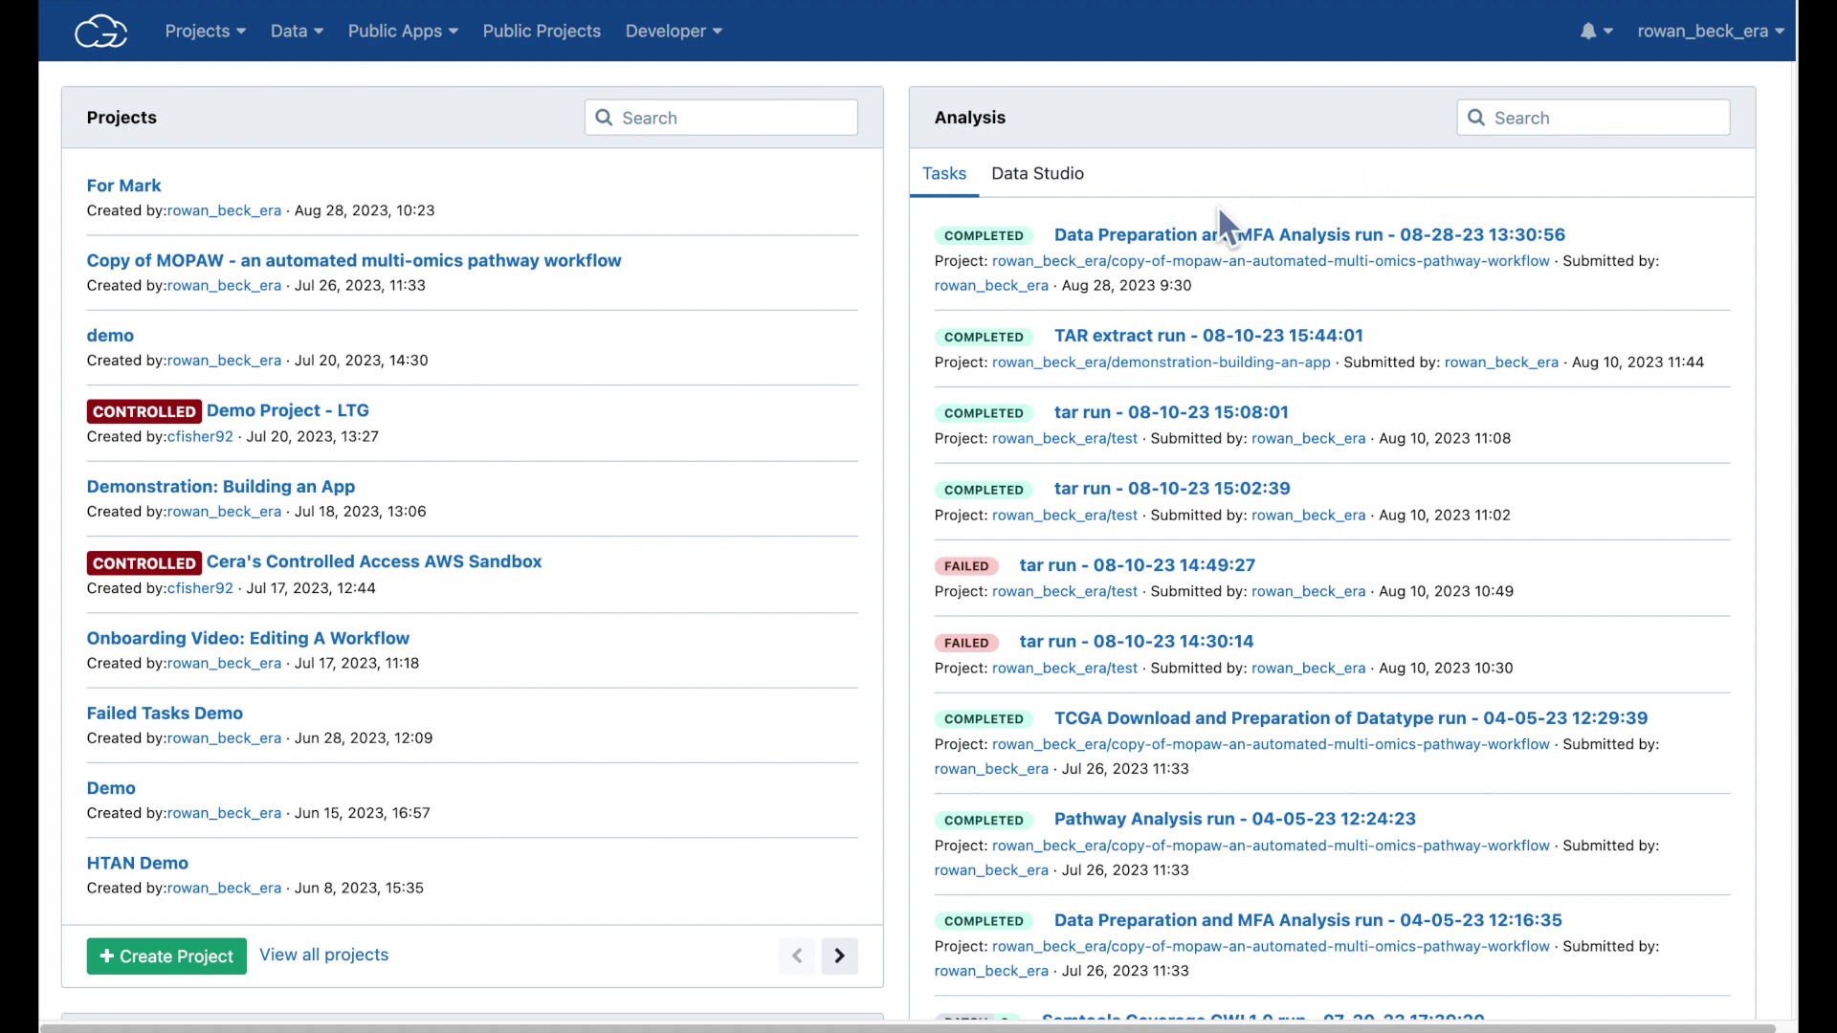
click(1060, 183)
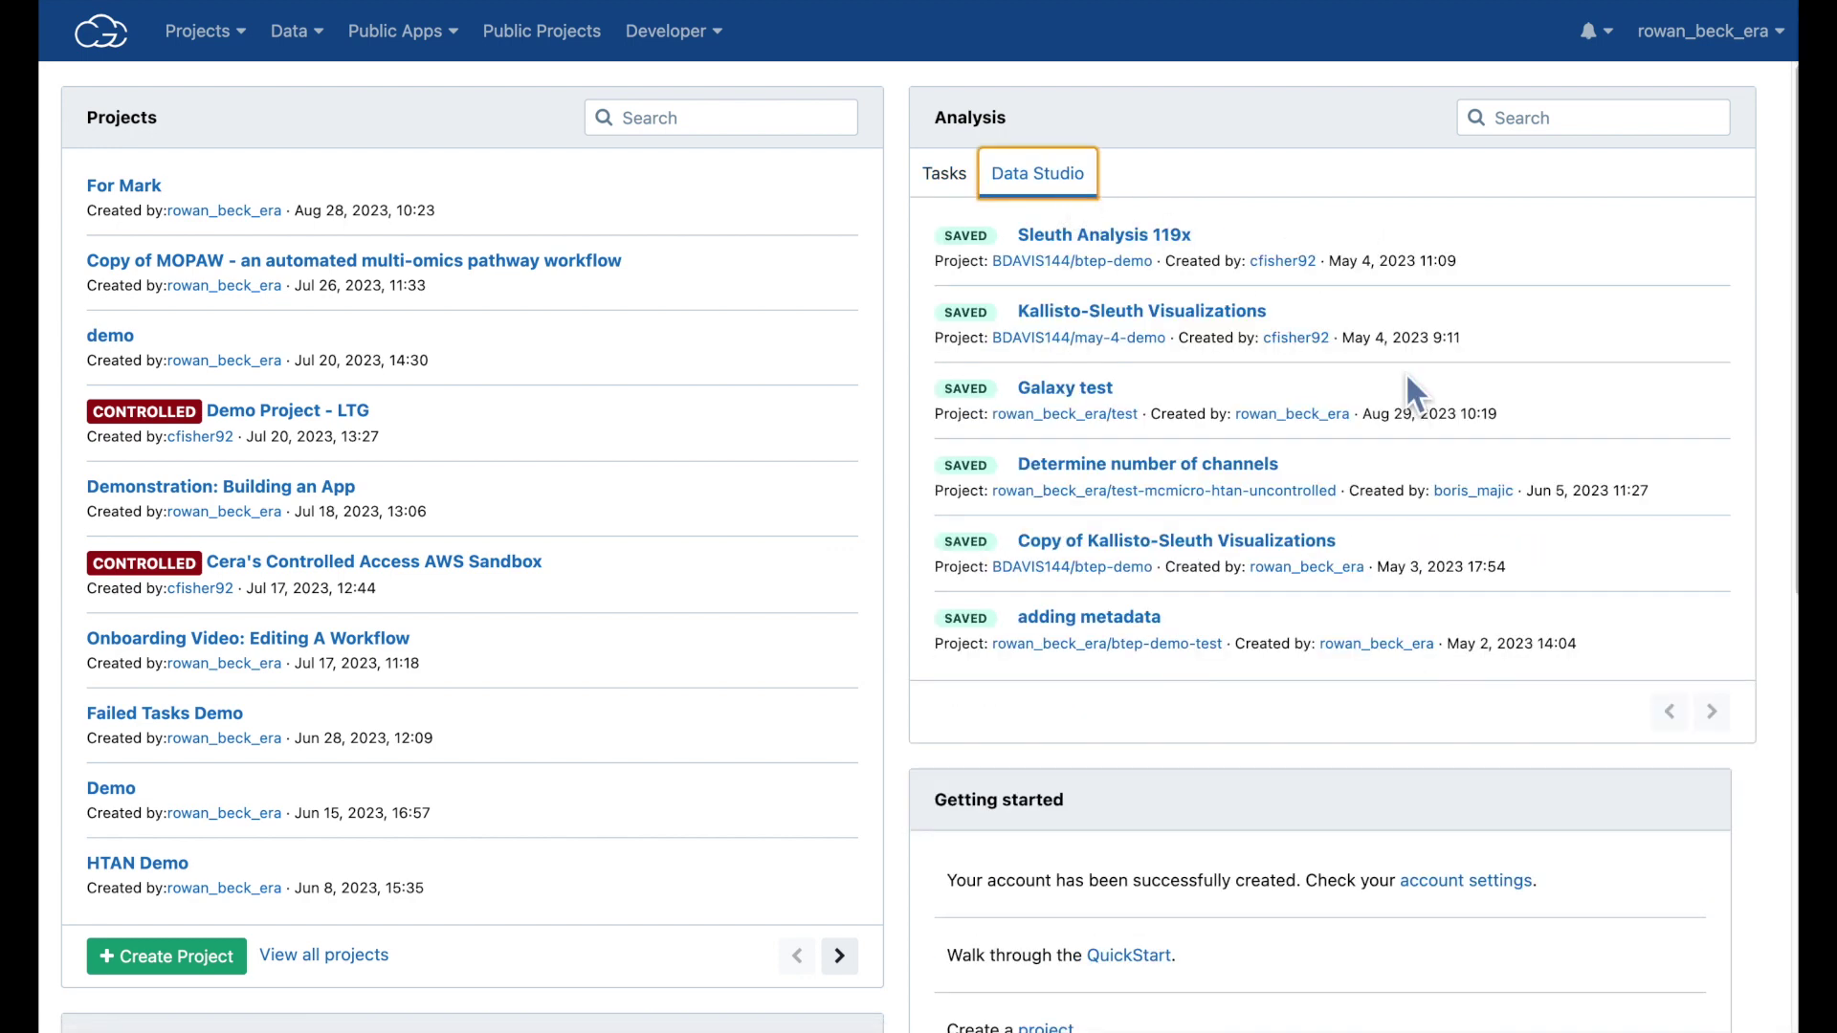
click(951, 174)
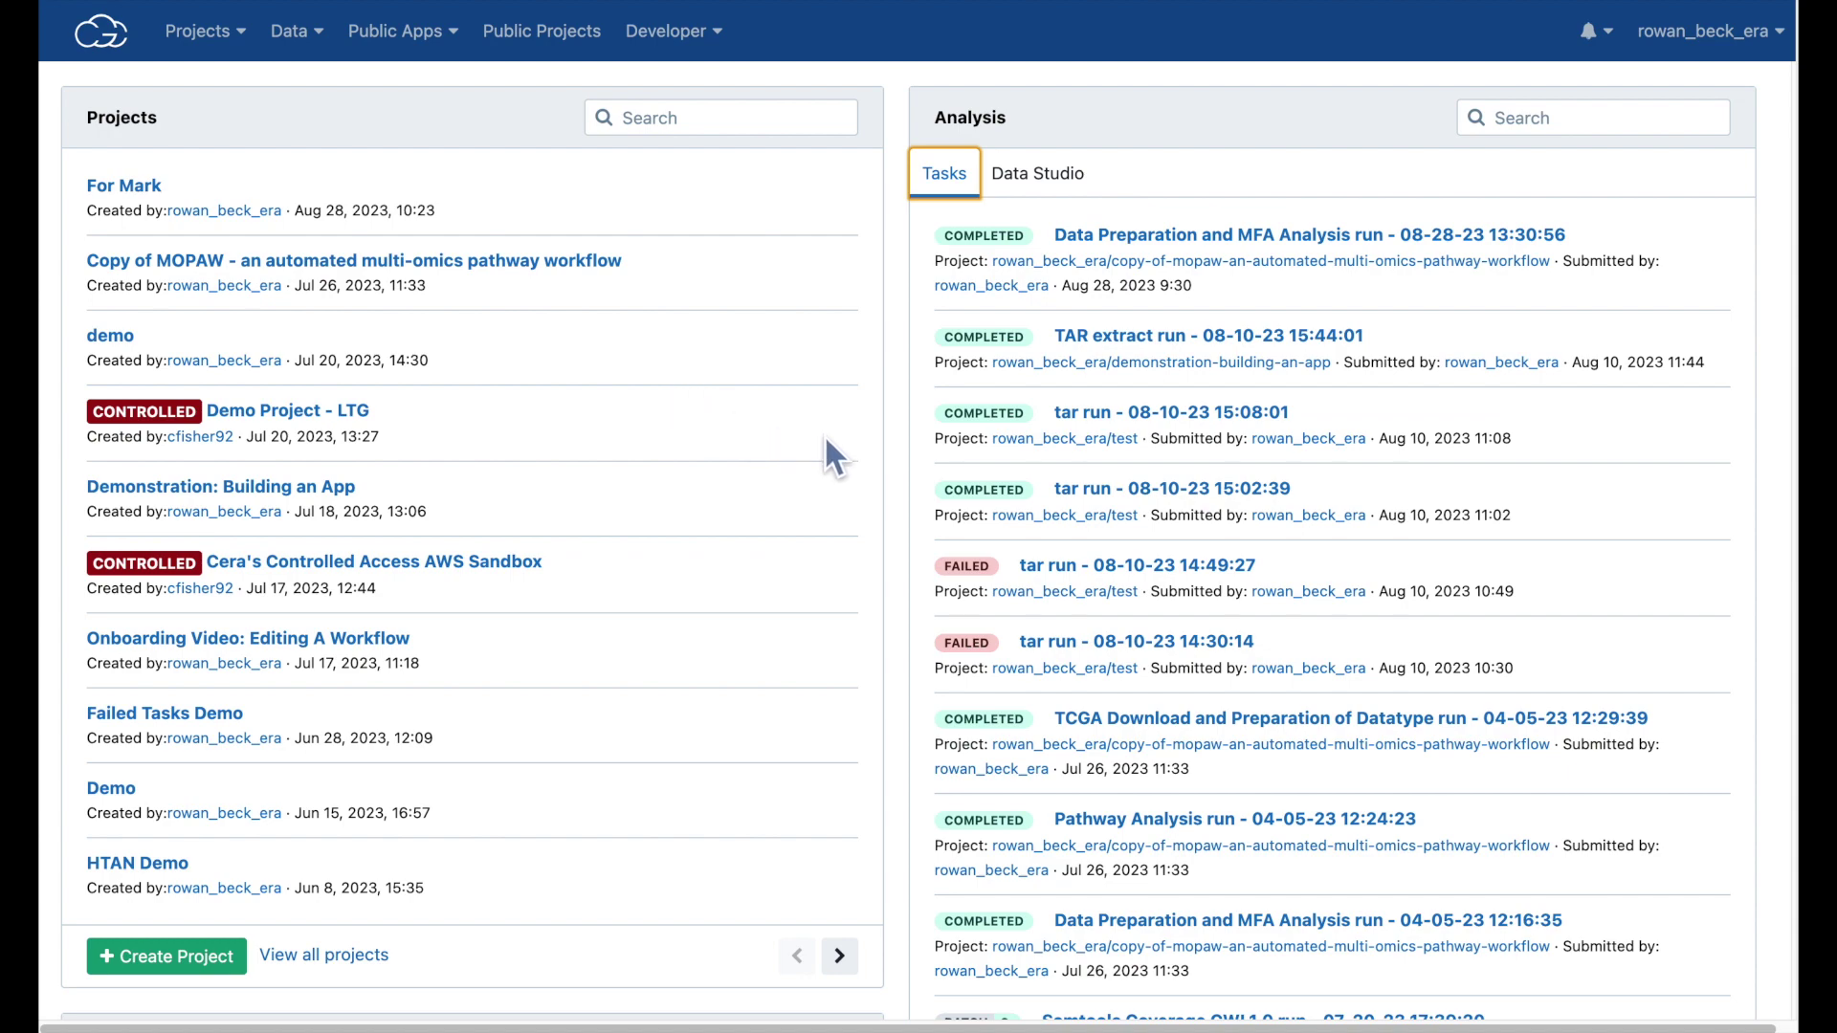
scroll(830, 434, down, 12)
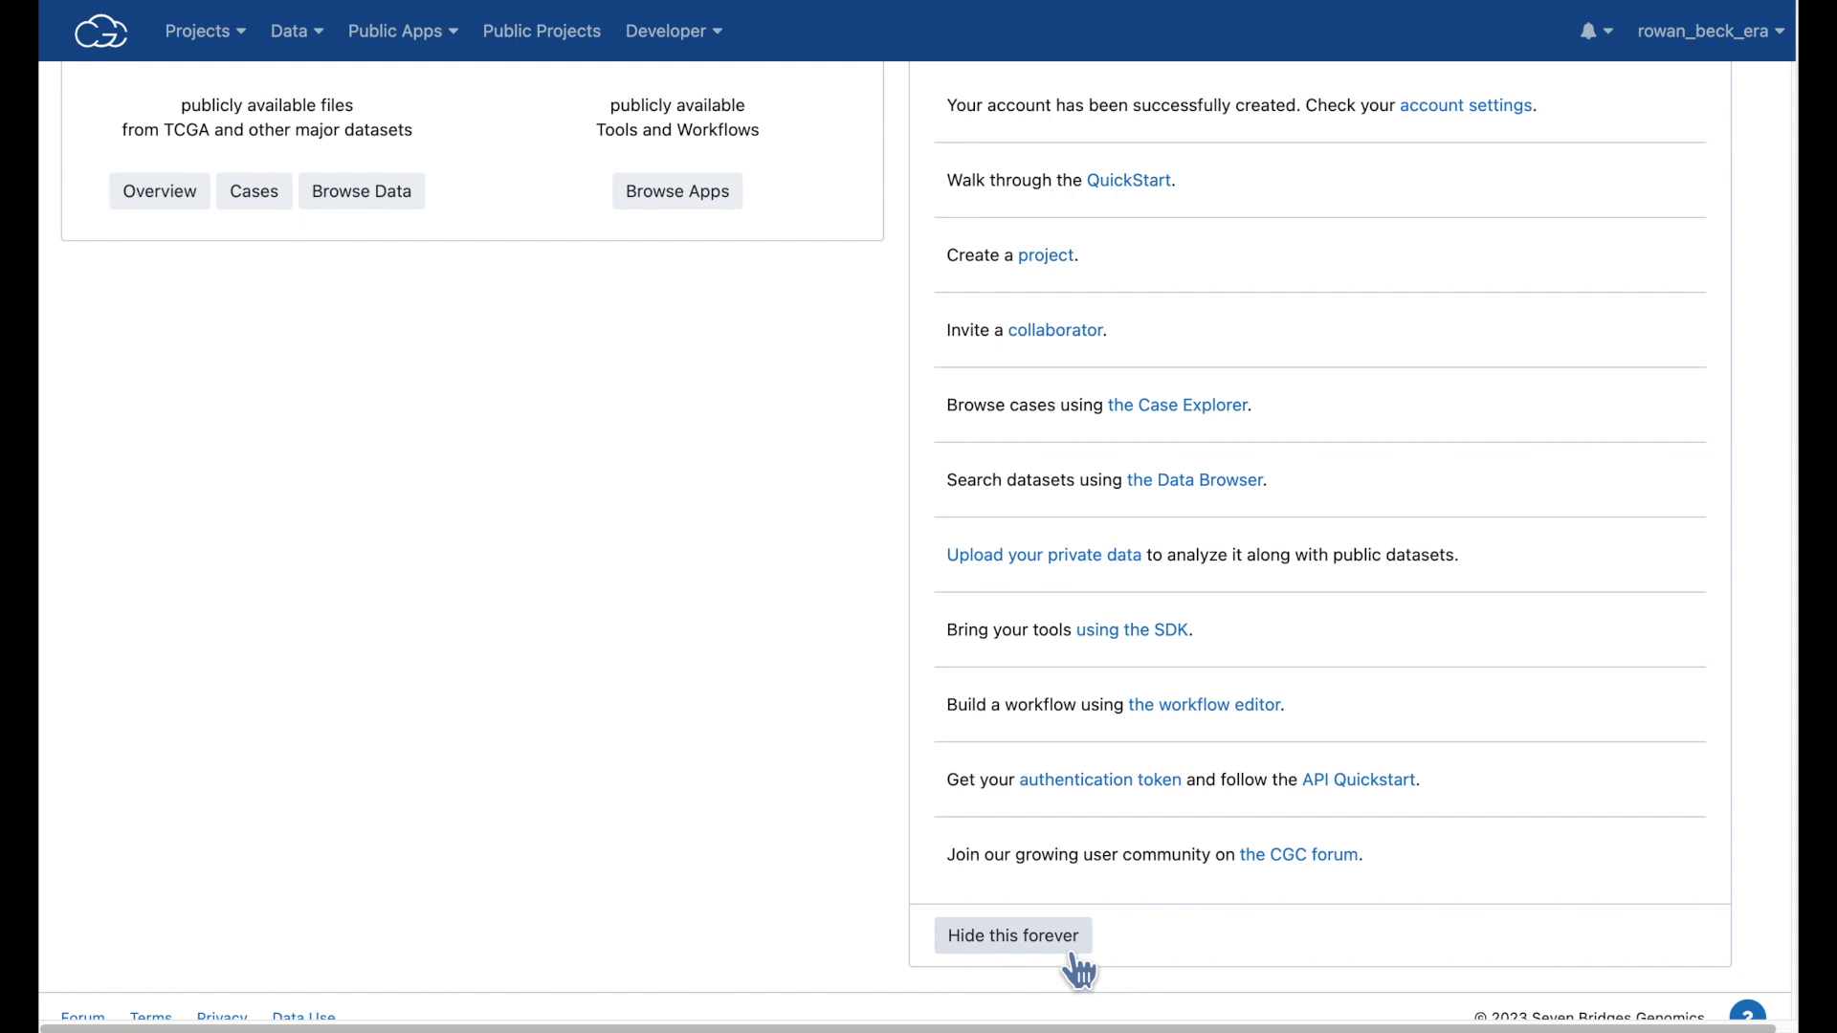
scroll(1630, 803, down, 1)
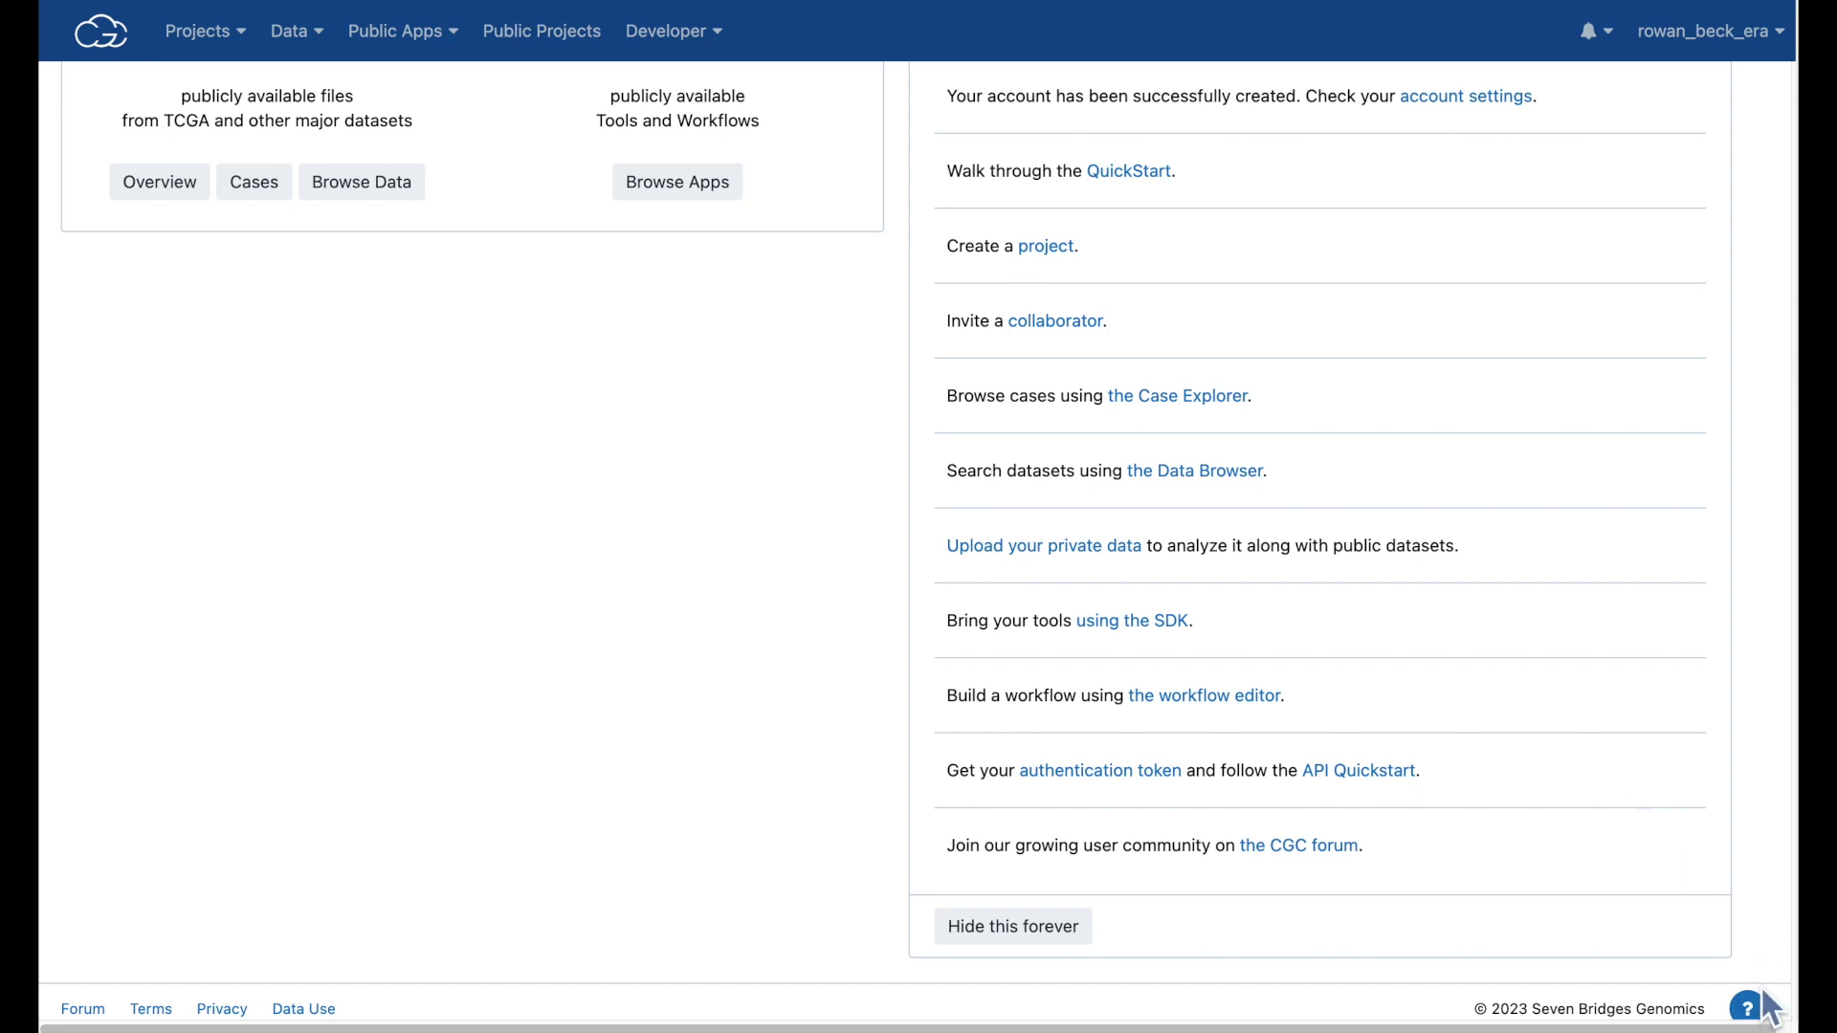
scroll(1761, 984, down, 2)
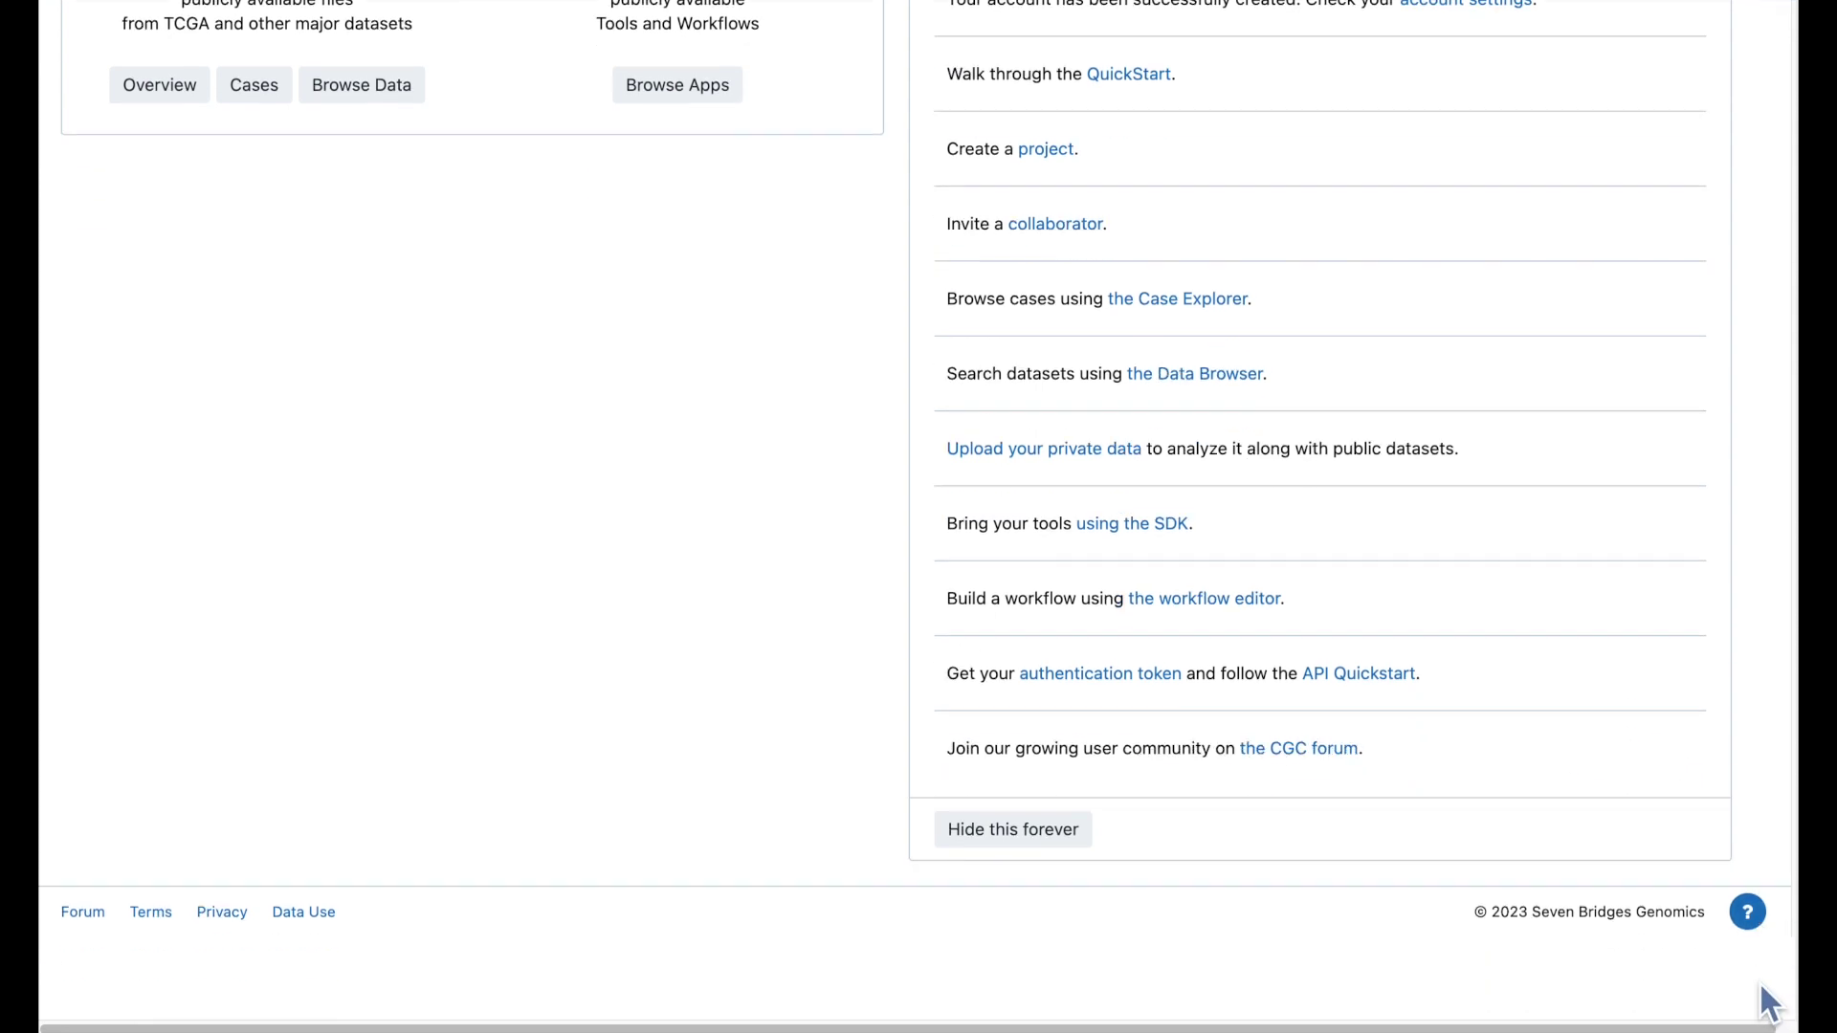
- Open the help and support panel, look at its message box, then close it
click(1750, 915)
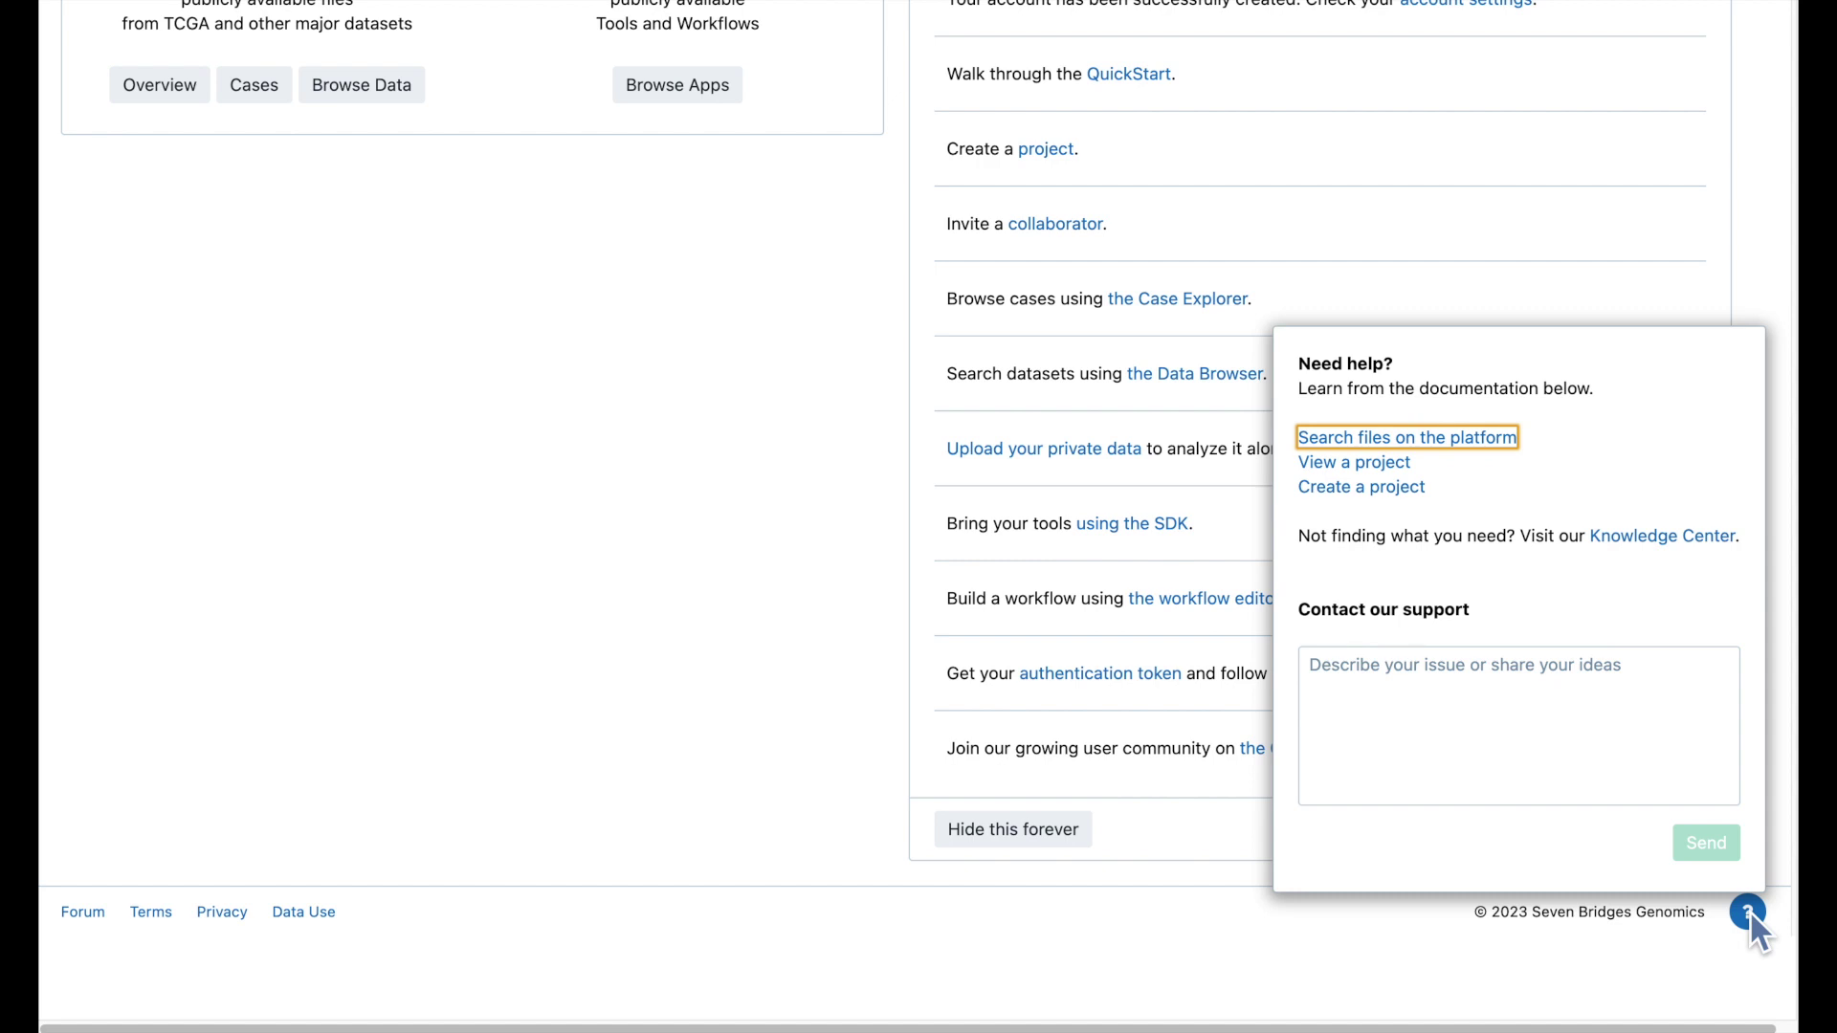
click(1548, 766)
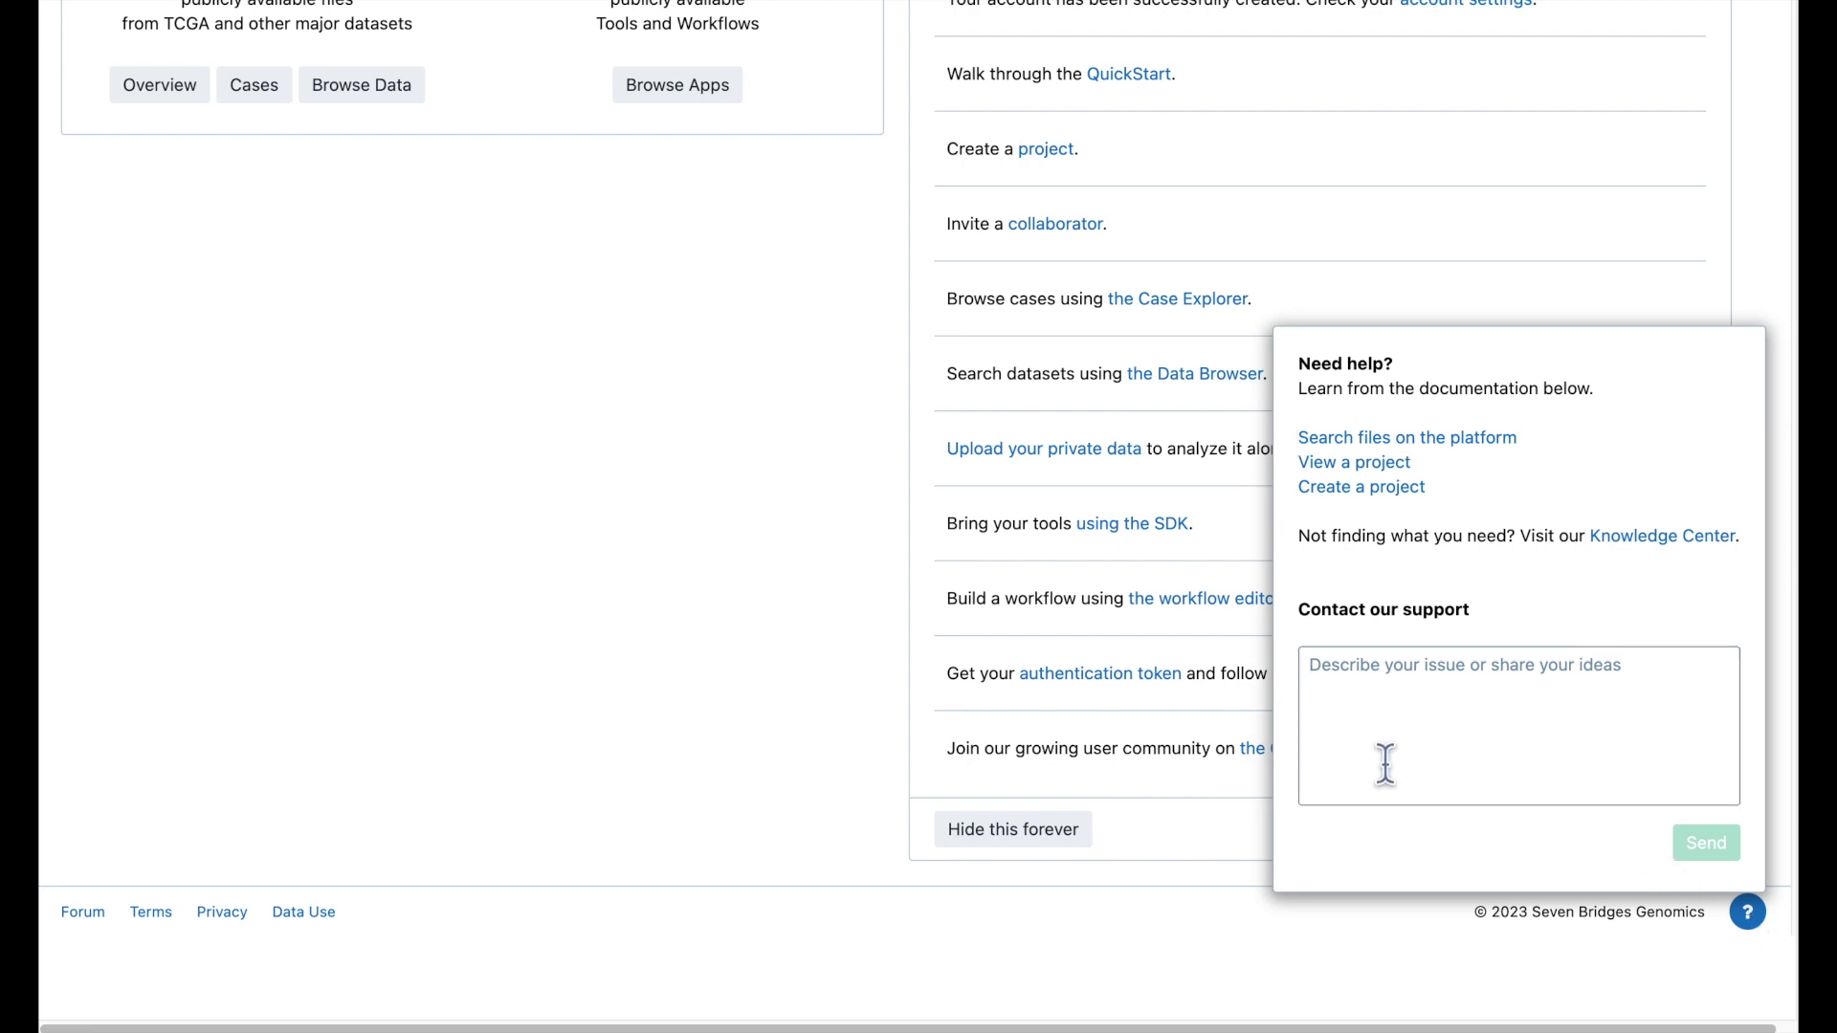
click(724, 709)
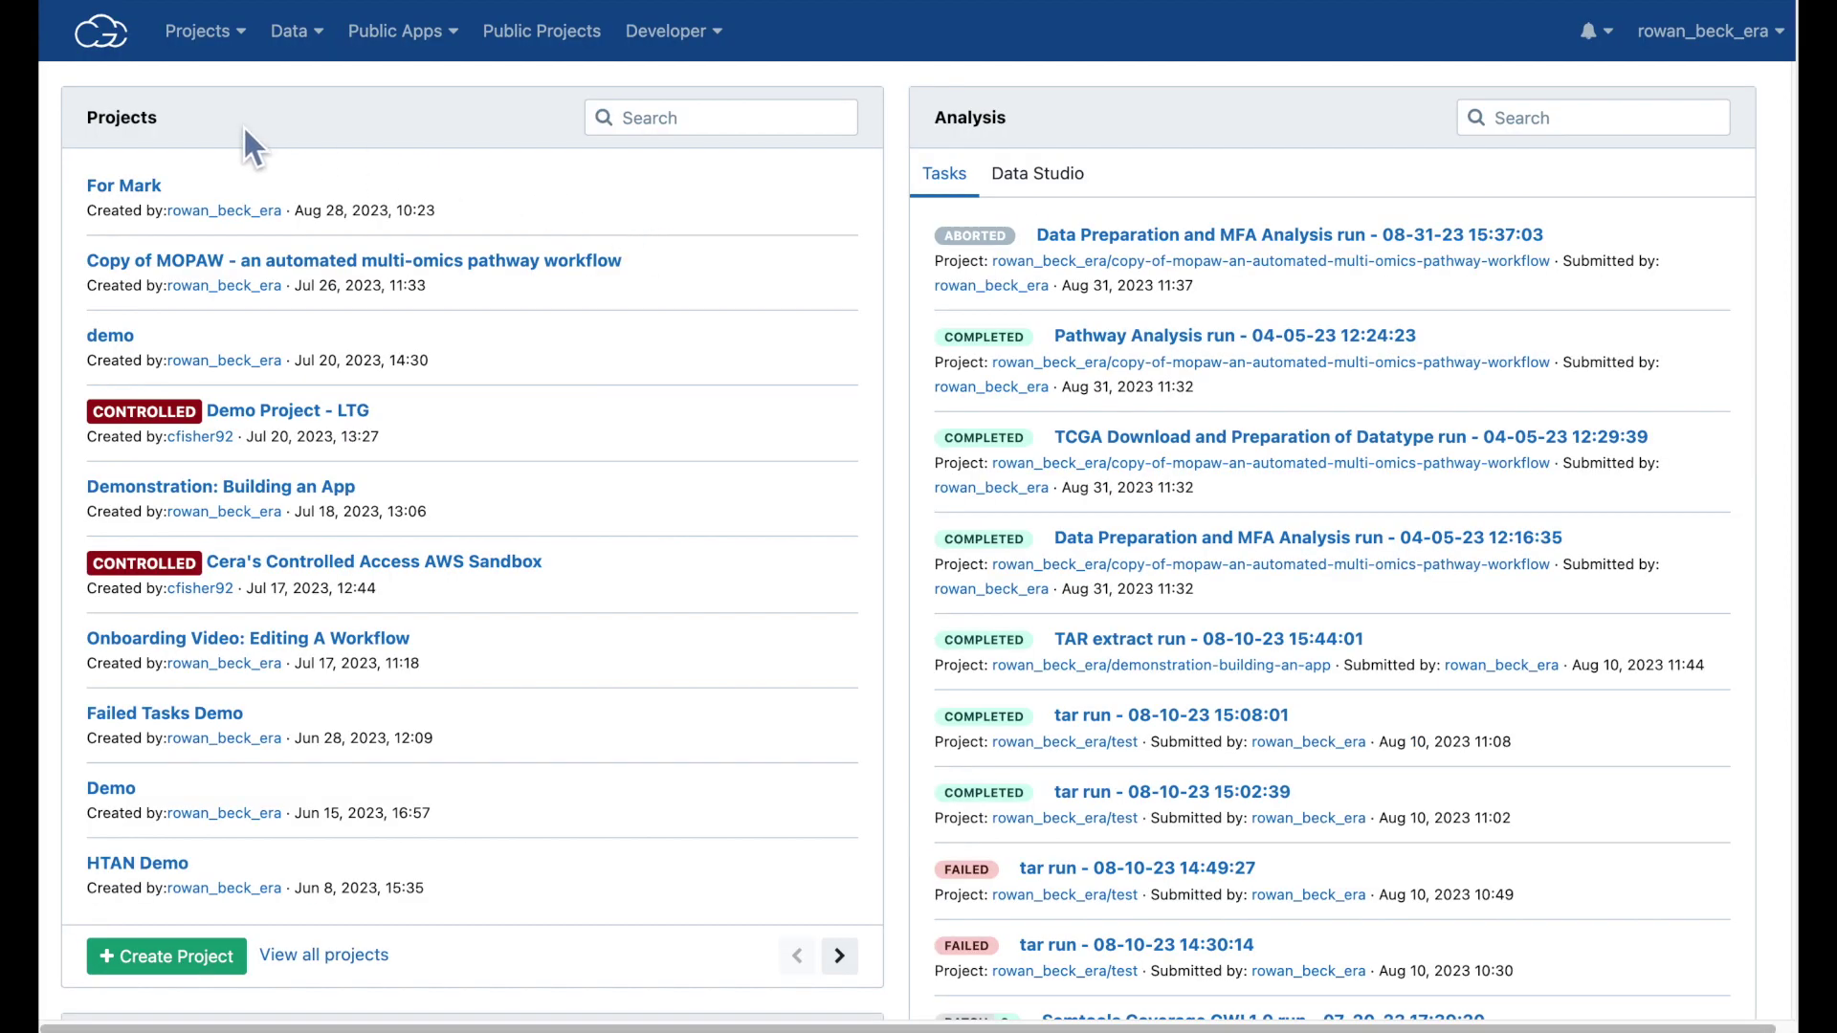
- Start a new project named 'Tutorial Project' and uncheck the controlled-data option
click(231, 43)
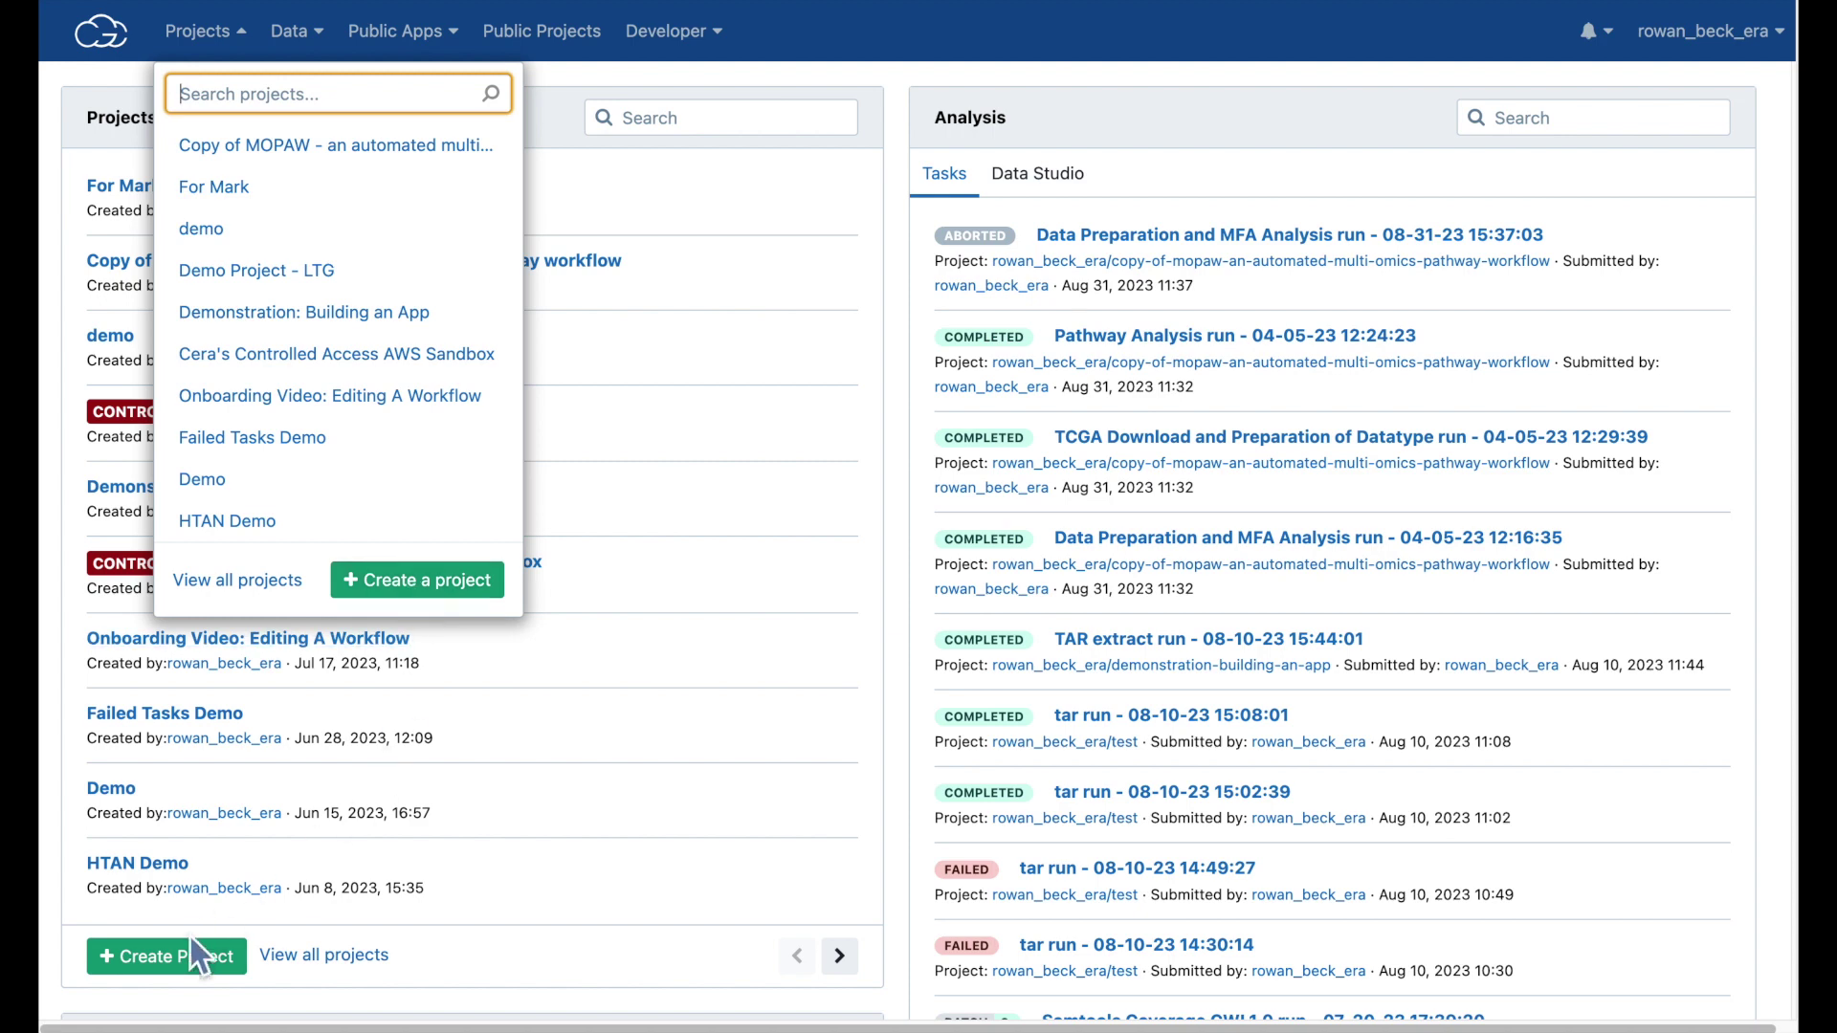
click(402, 580)
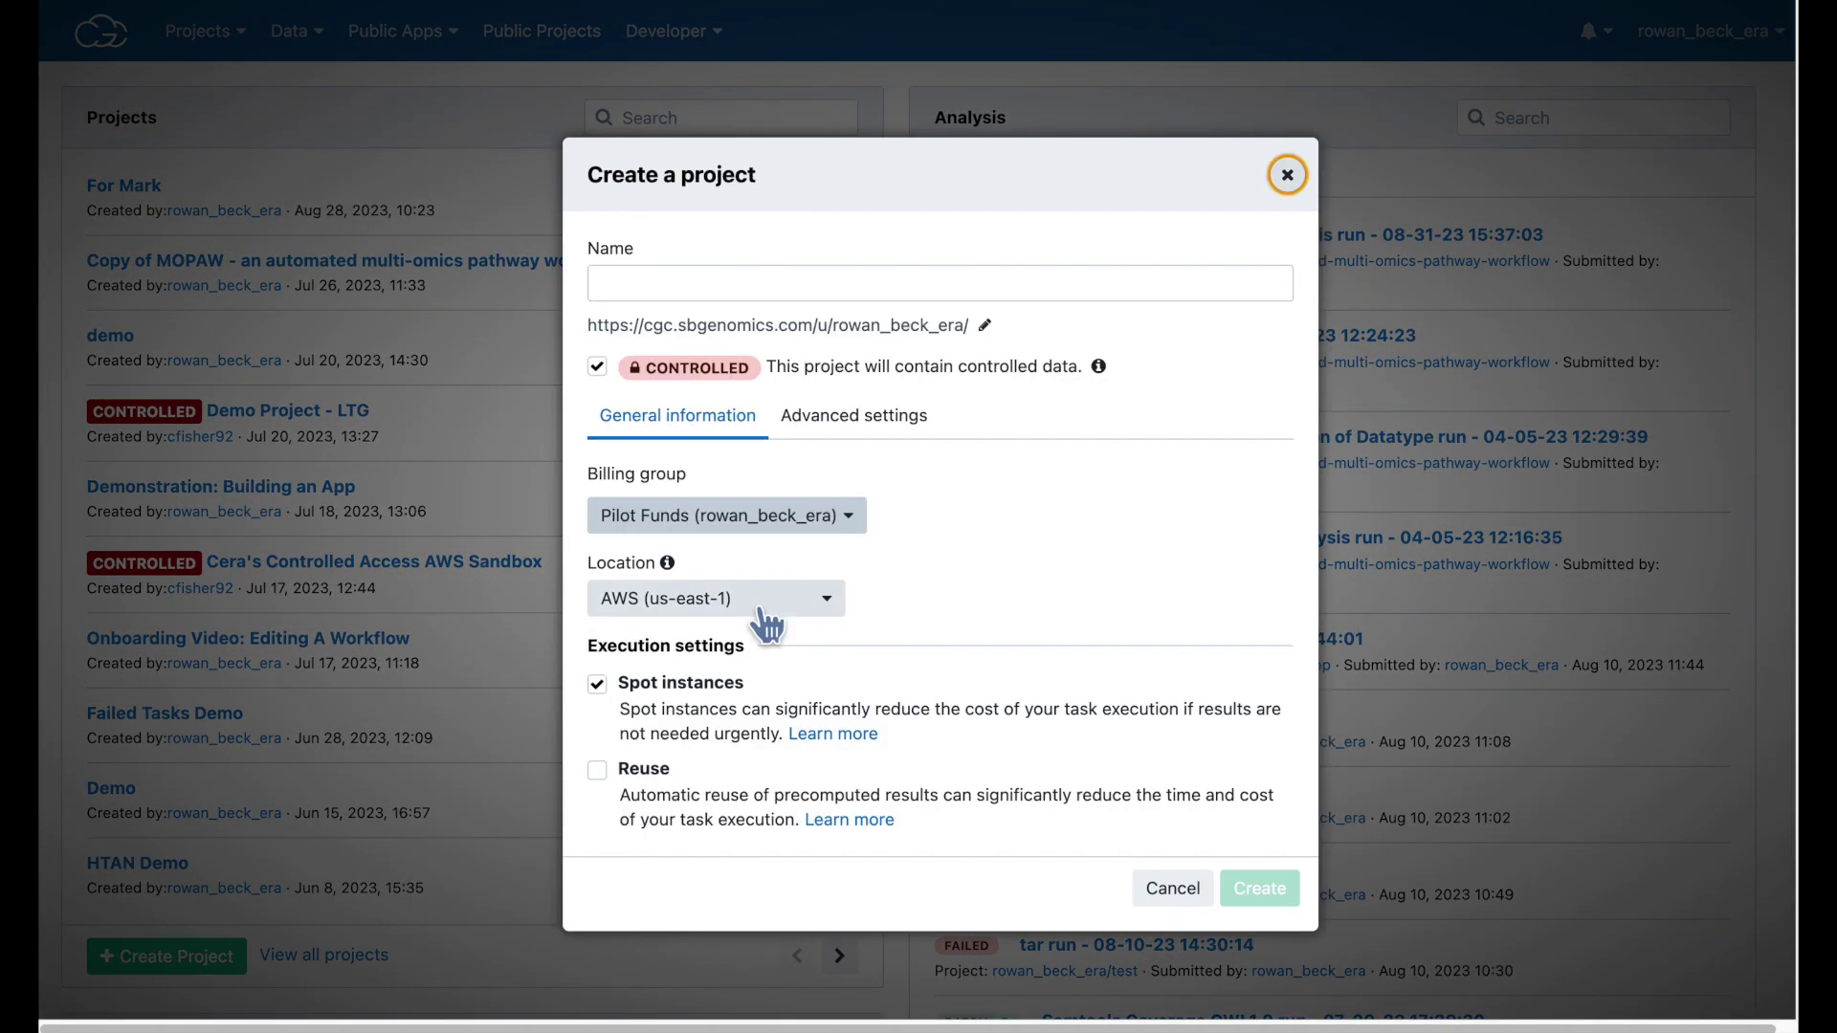
click(990, 283)
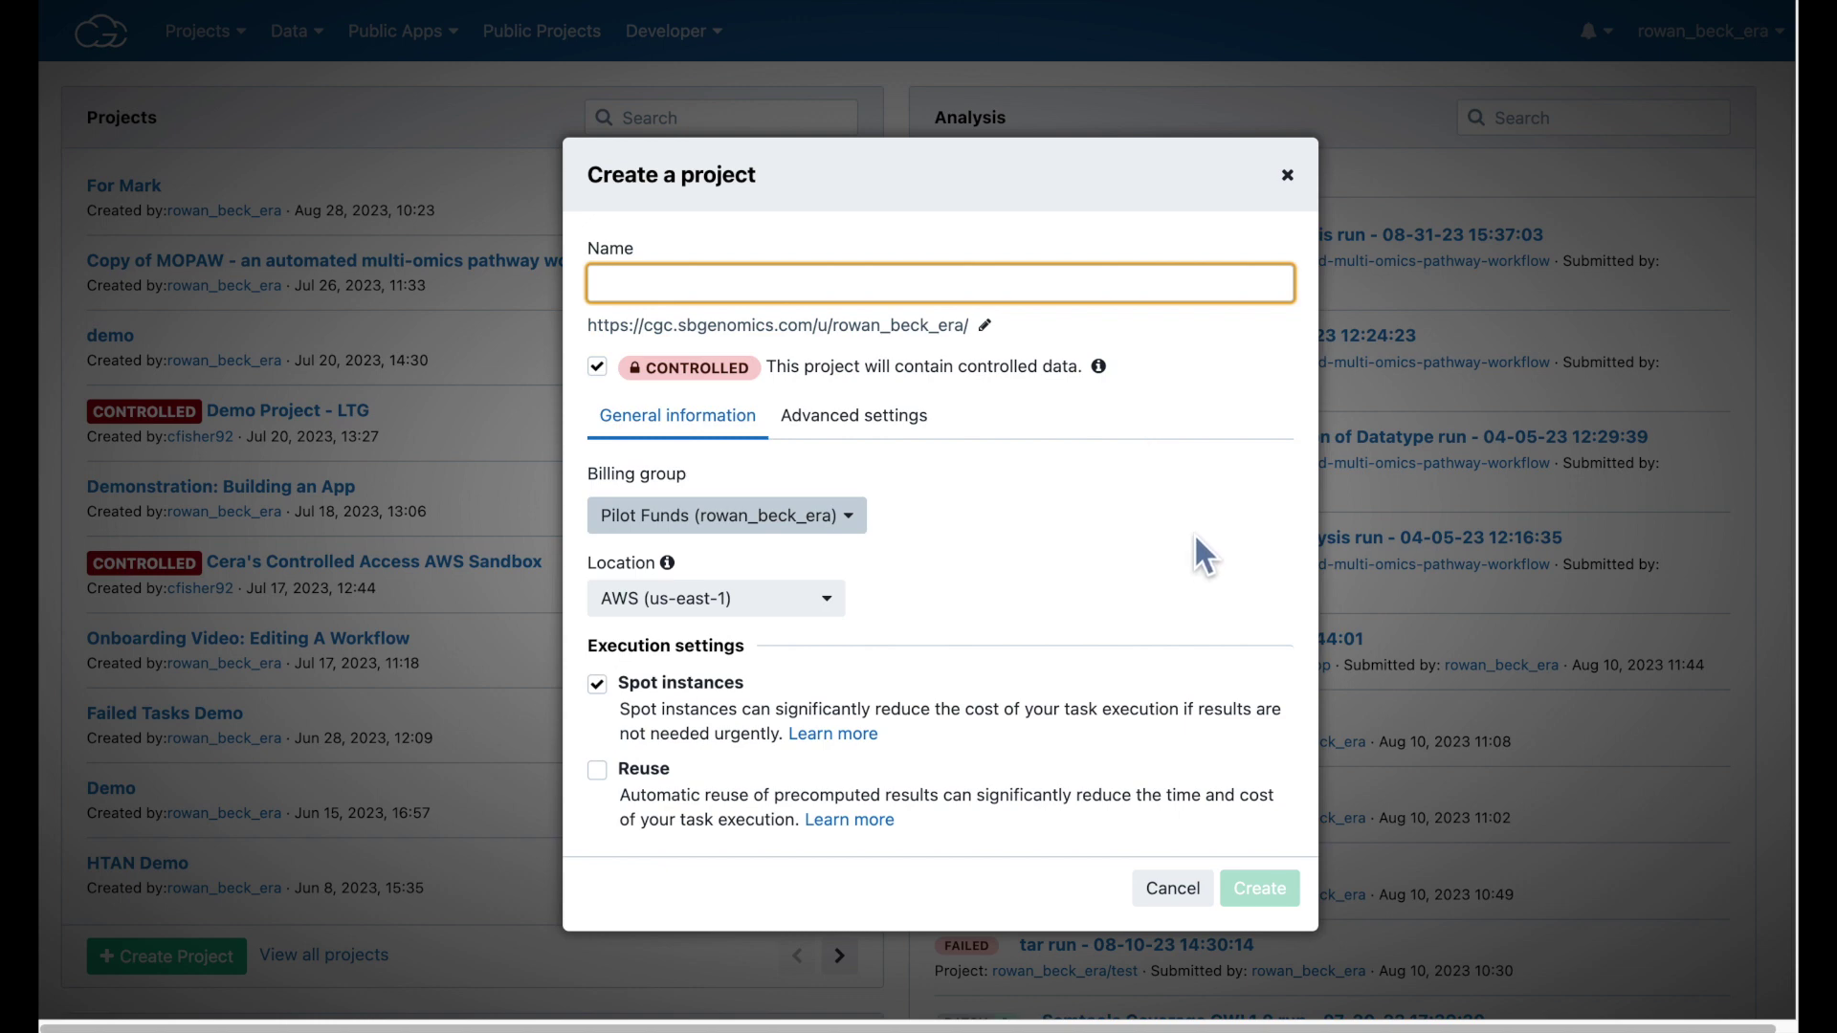
text(Tutorial Project)
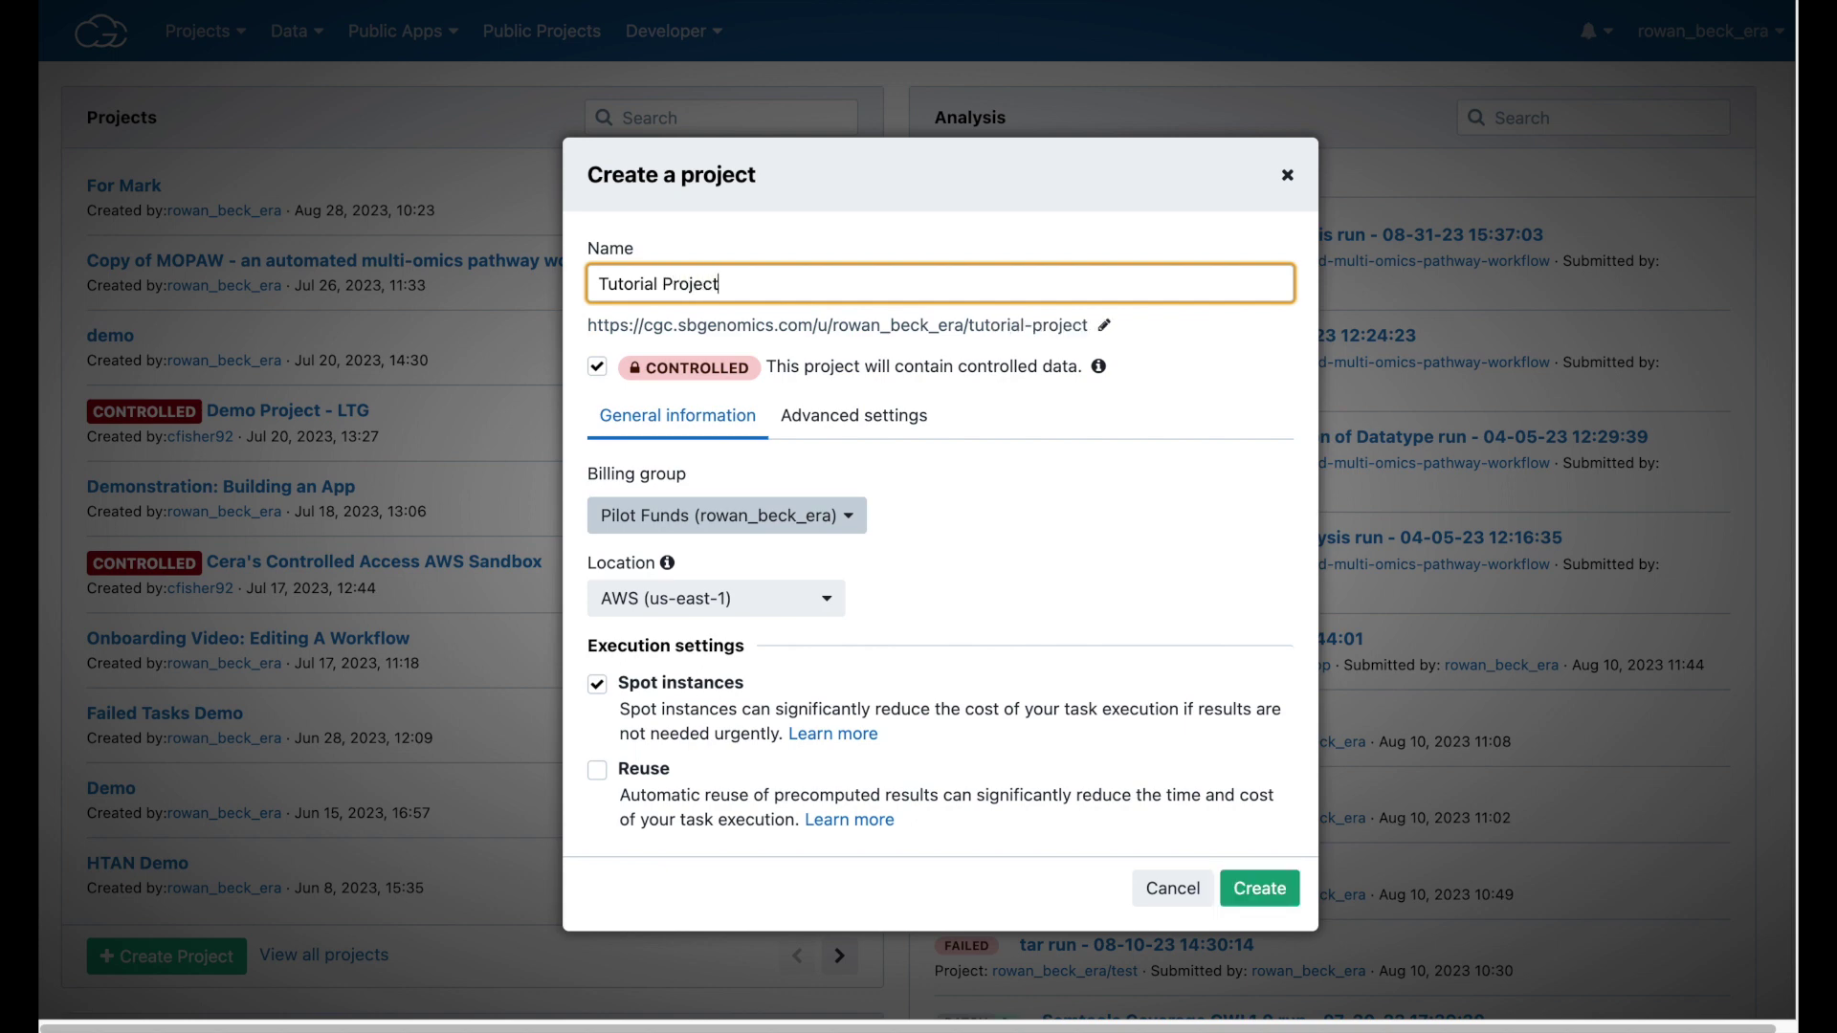
click(598, 370)
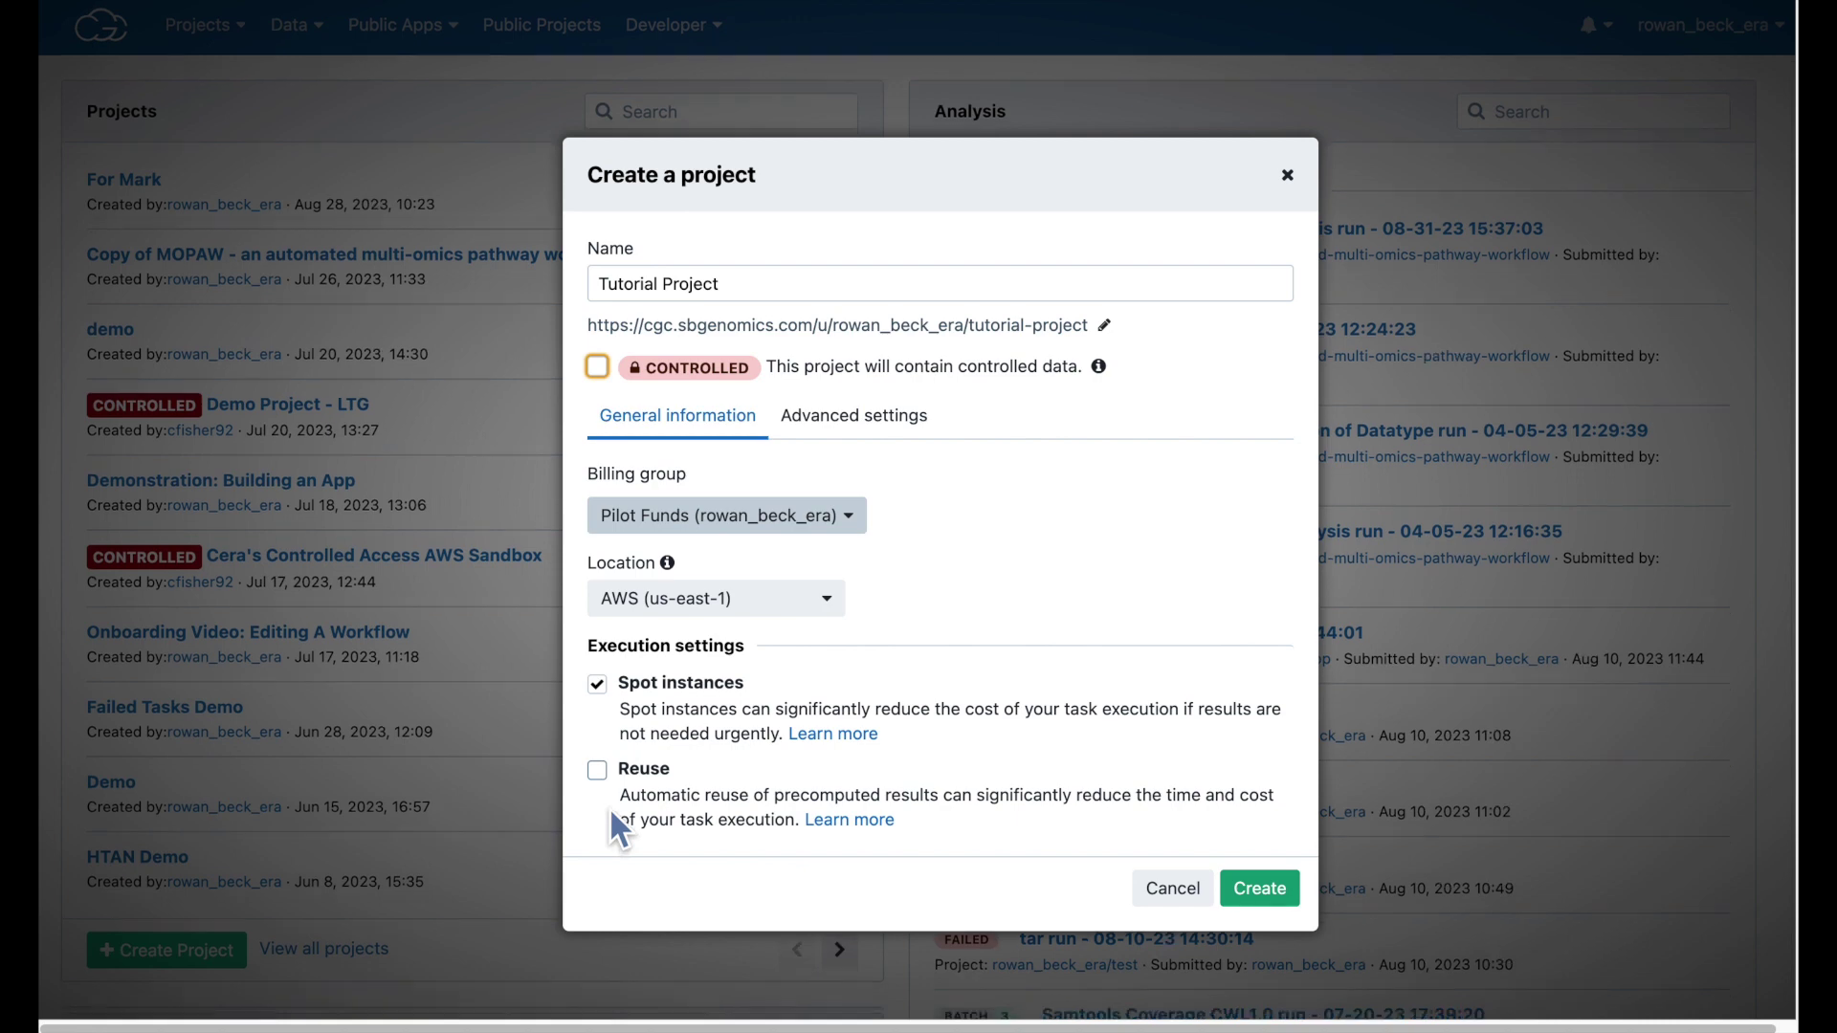
scroll(608, 806, down, 1)
- Enable reuse of precomputed results for the new project
click(597, 770)
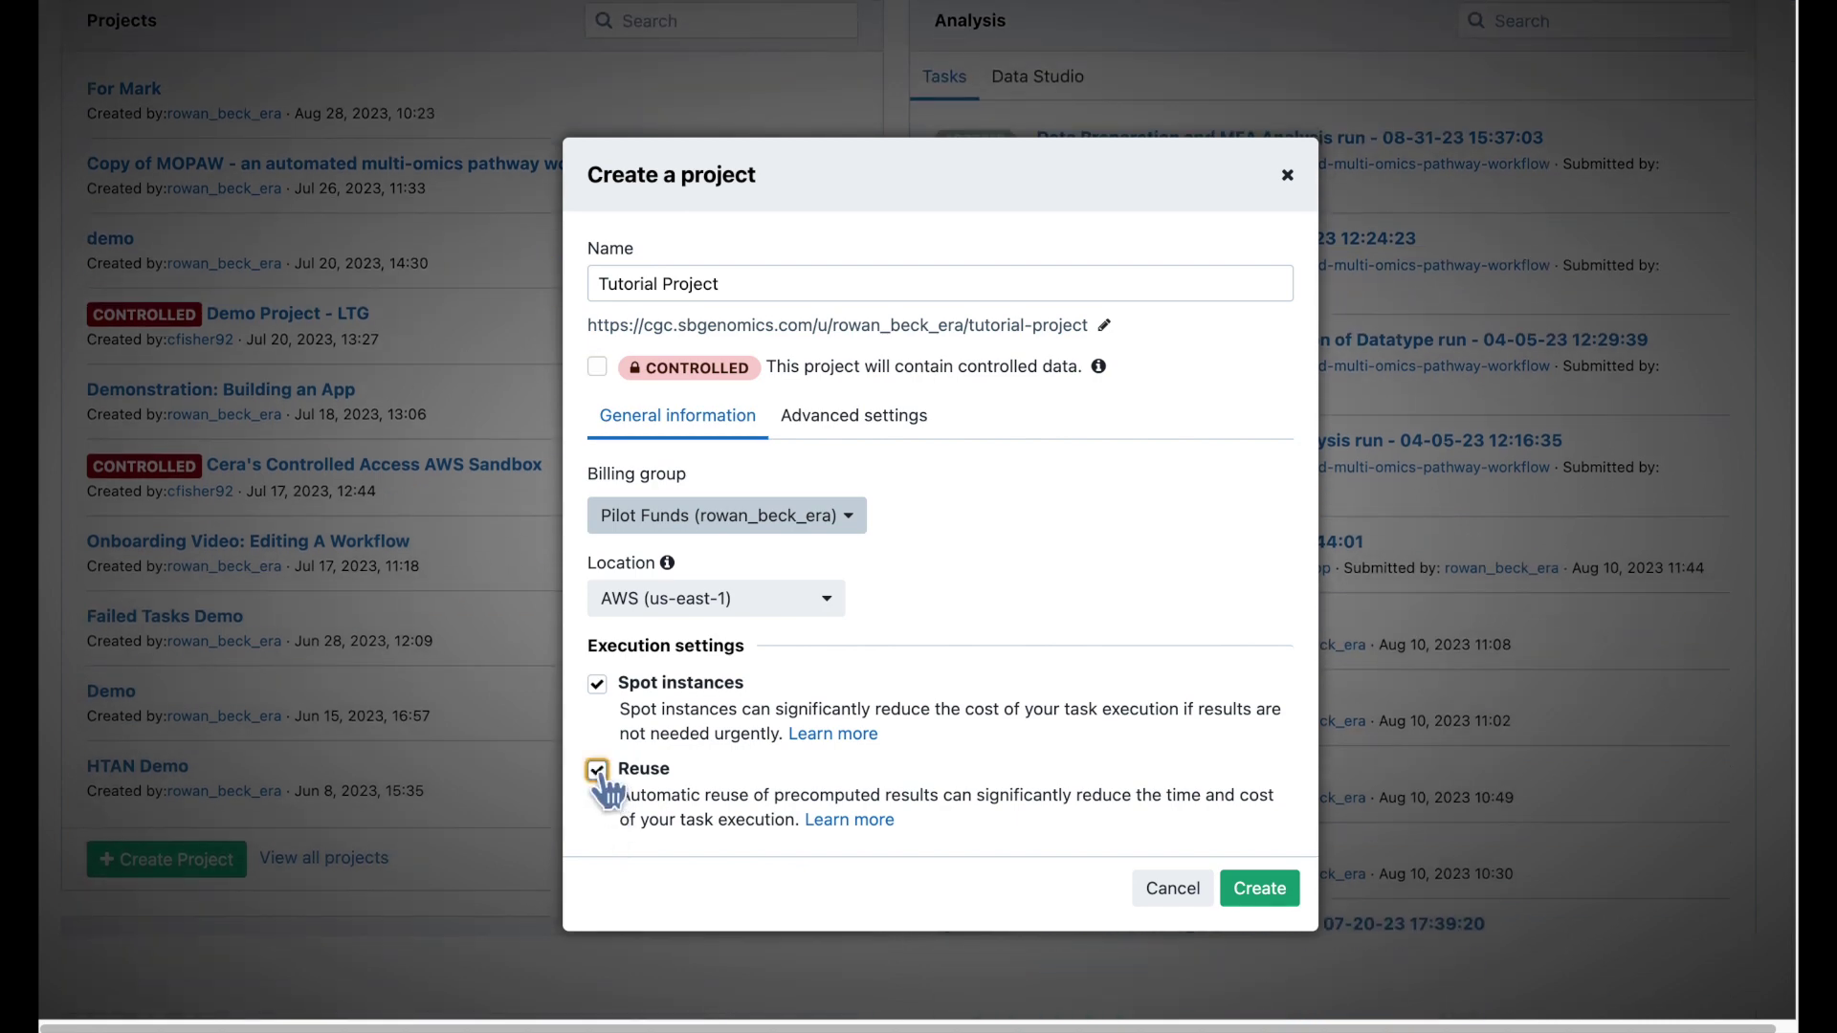
click(606, 814)
click(605, 790)
click(598, 773)
click(599, 777)
- Allow unrestricted network access in advanced settings and create Tutorial Project
click(872, 429)
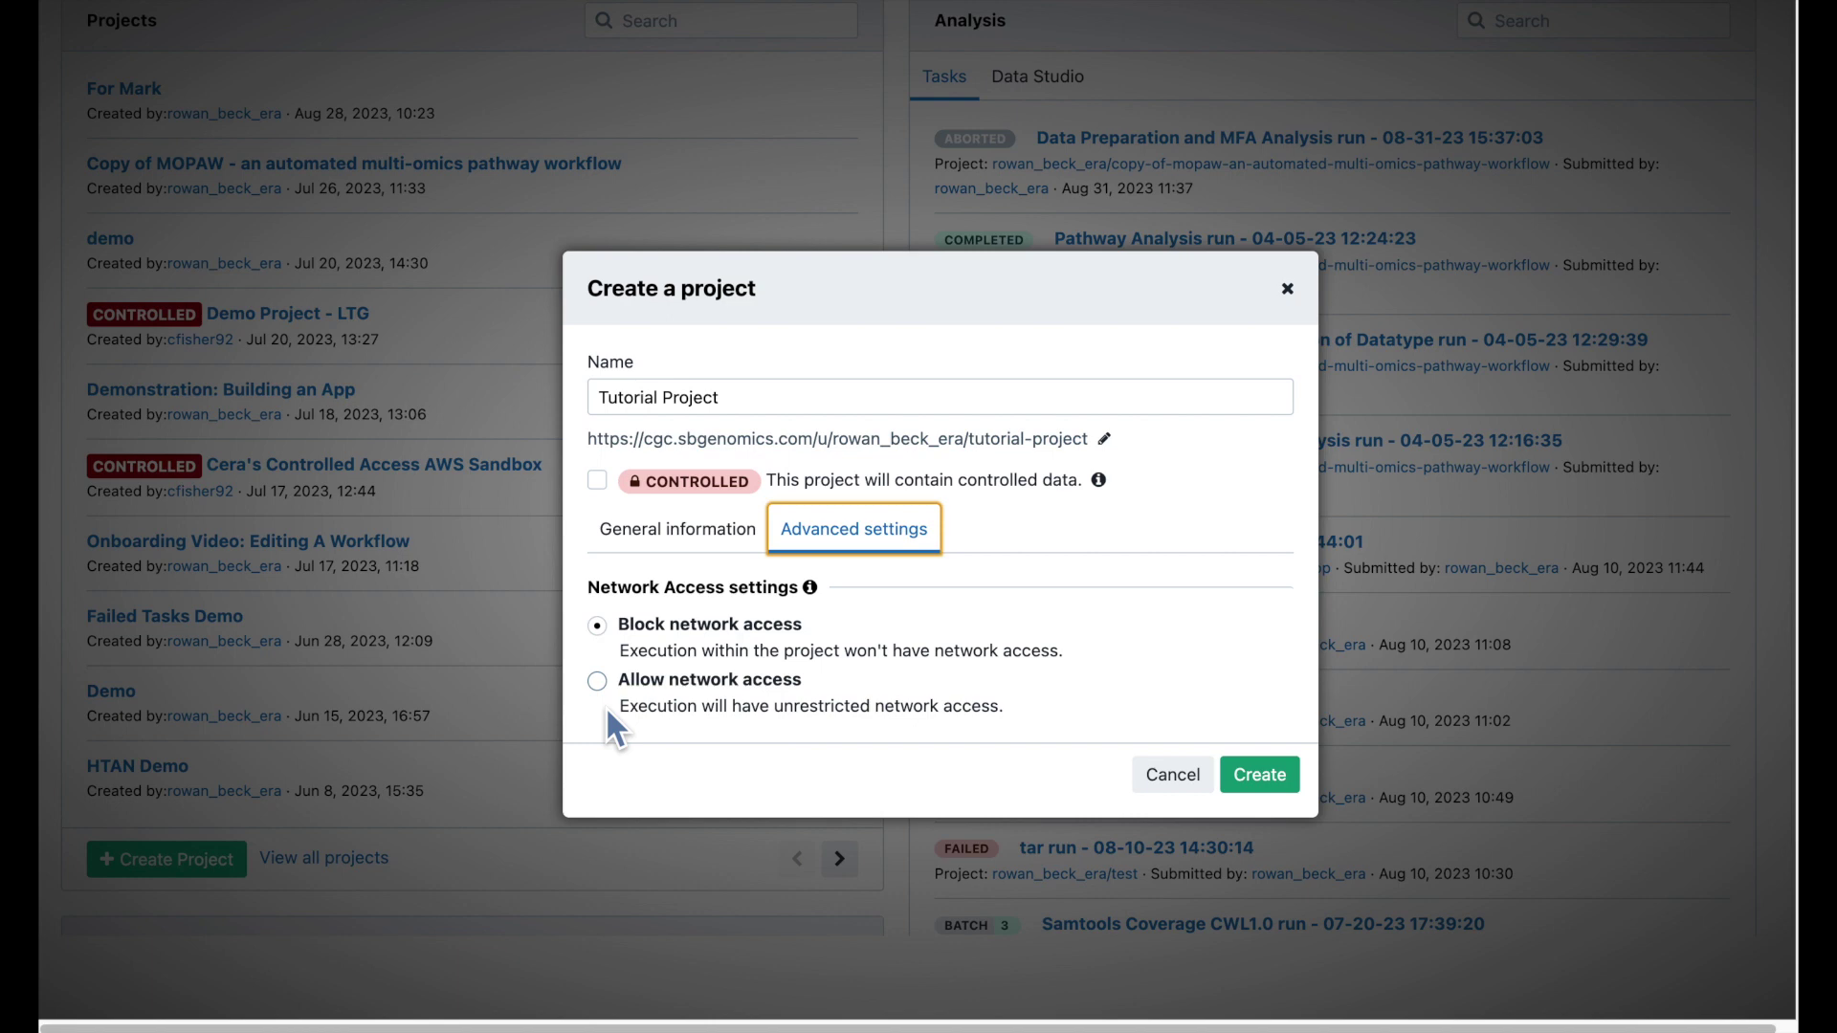
click(597, 682)
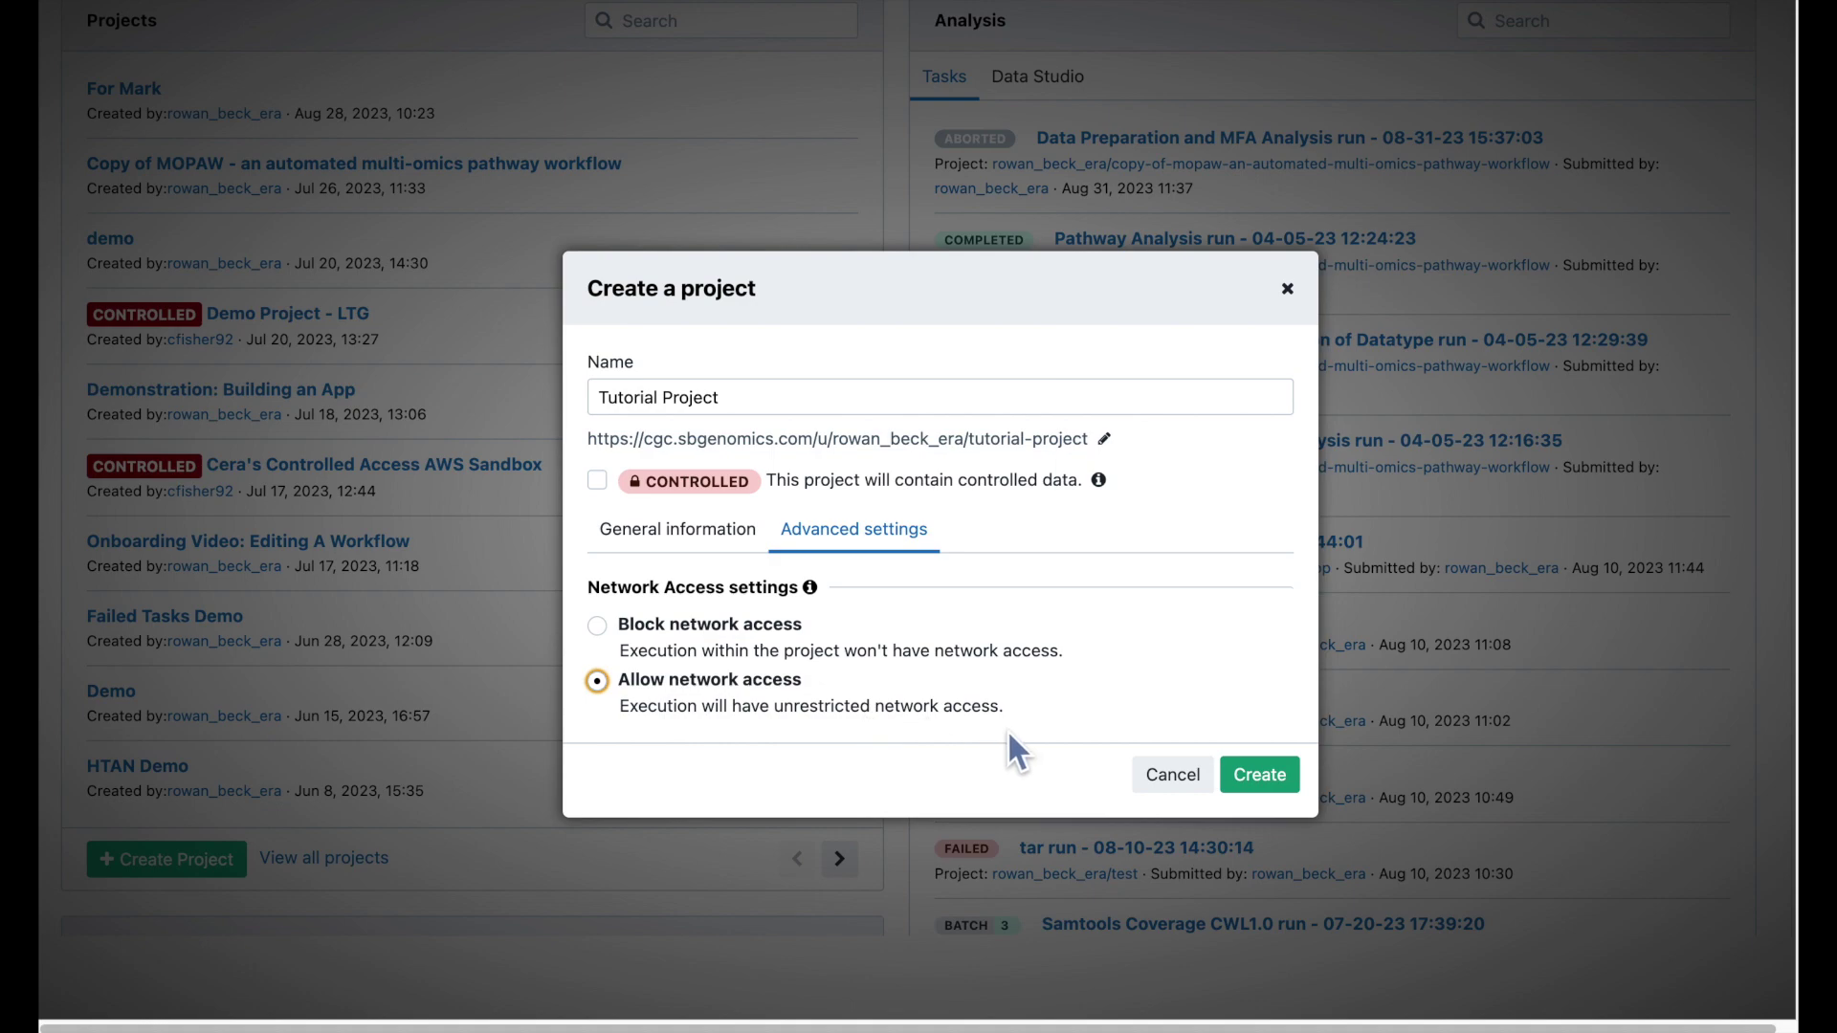
click(1251, 773)
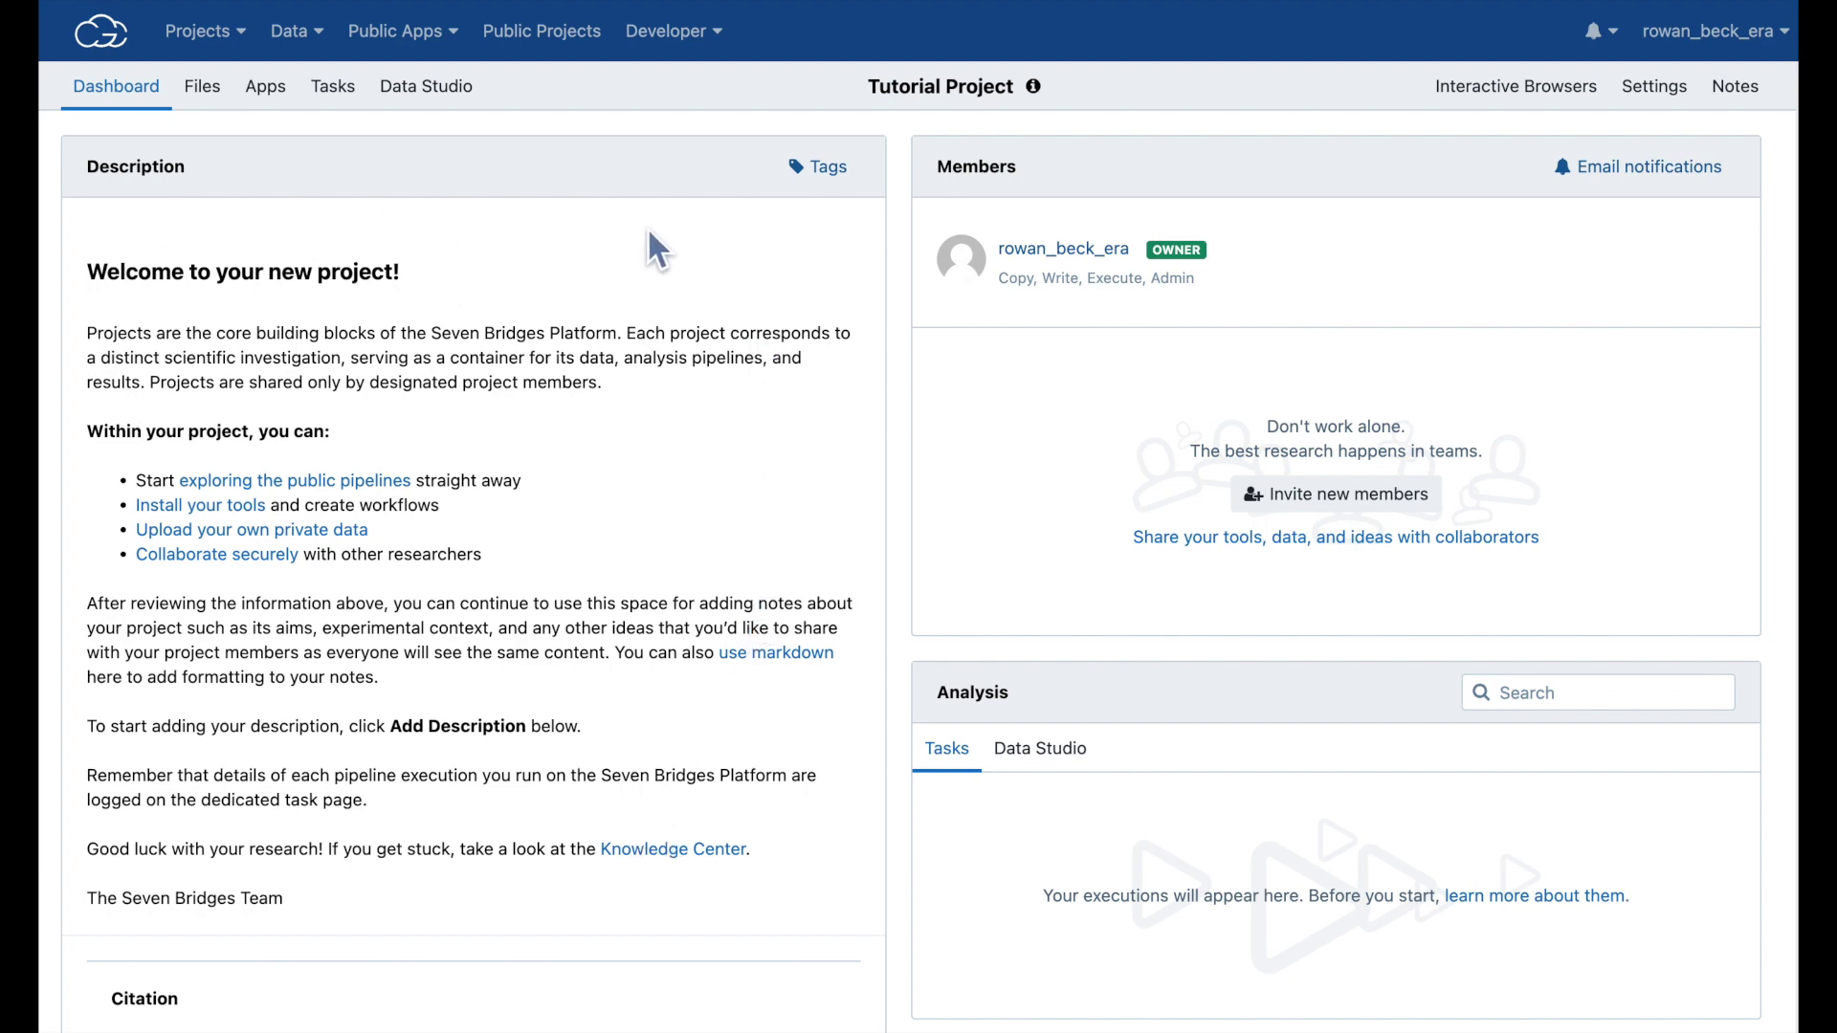
- Save the Markdown description '# This is a new tutorial project' for the project
scroll(675, 564, down, 5)
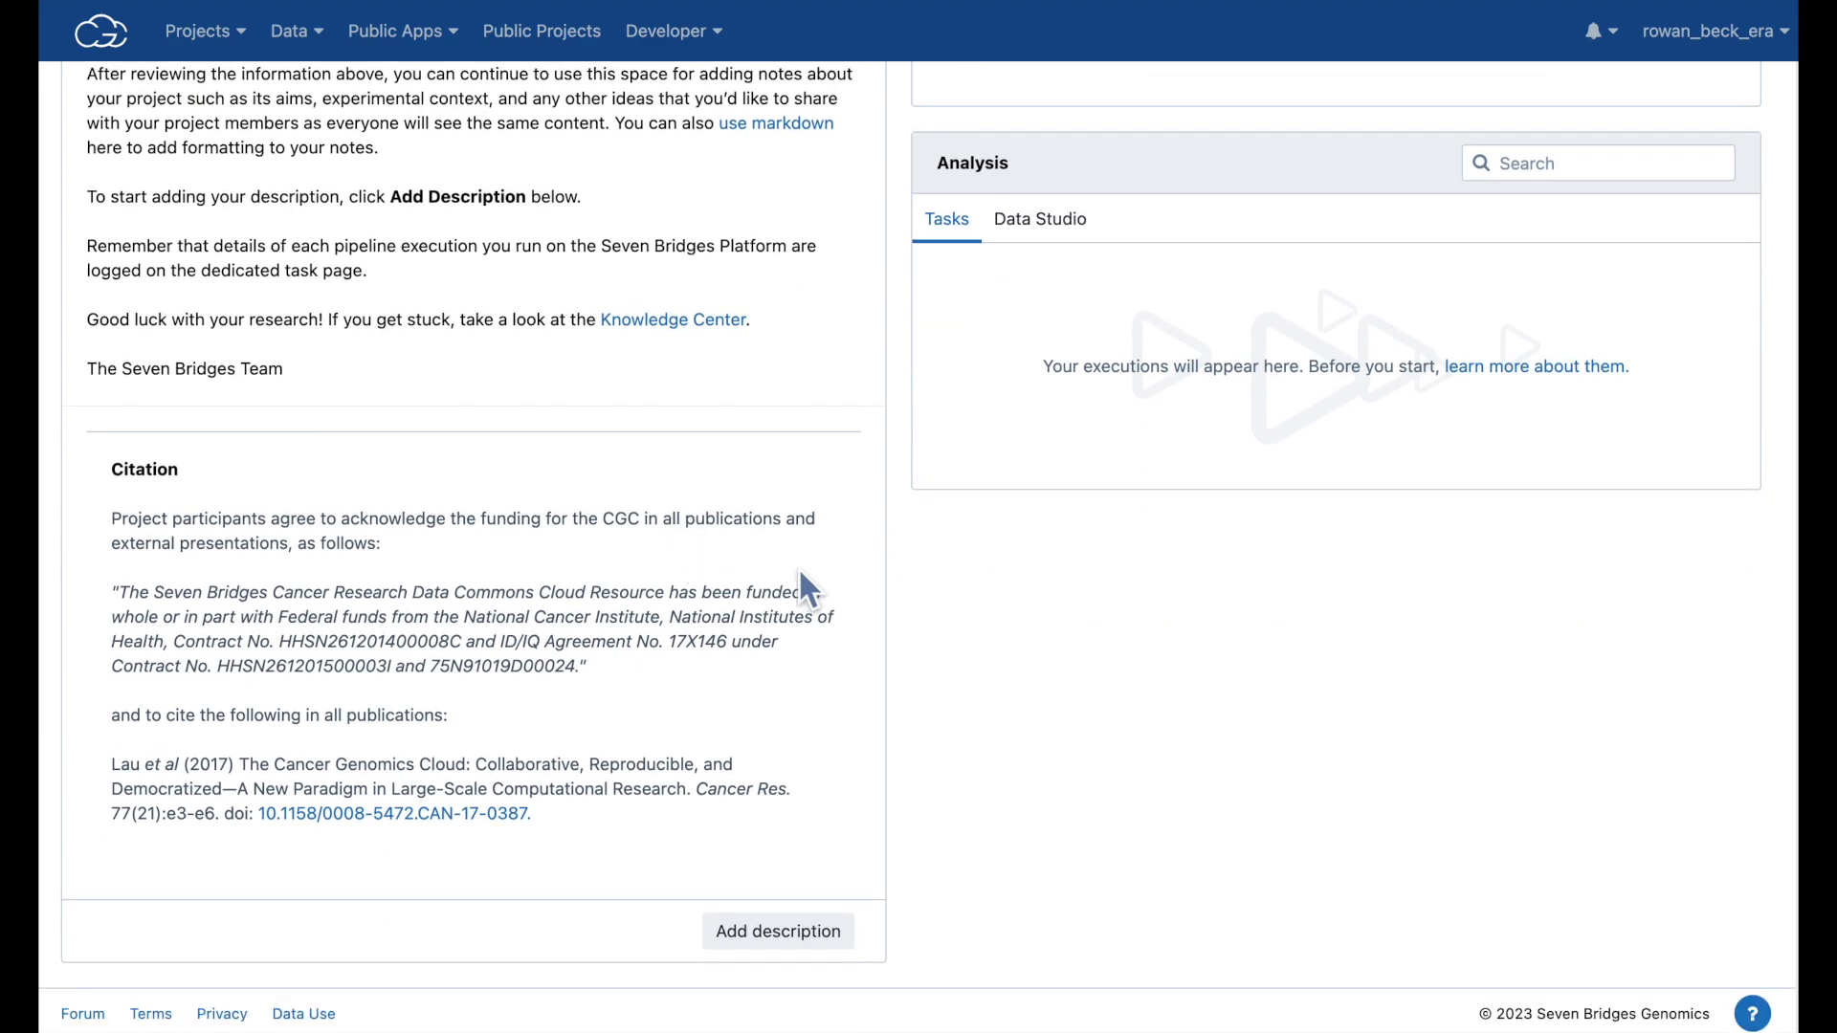
click(813, 940)
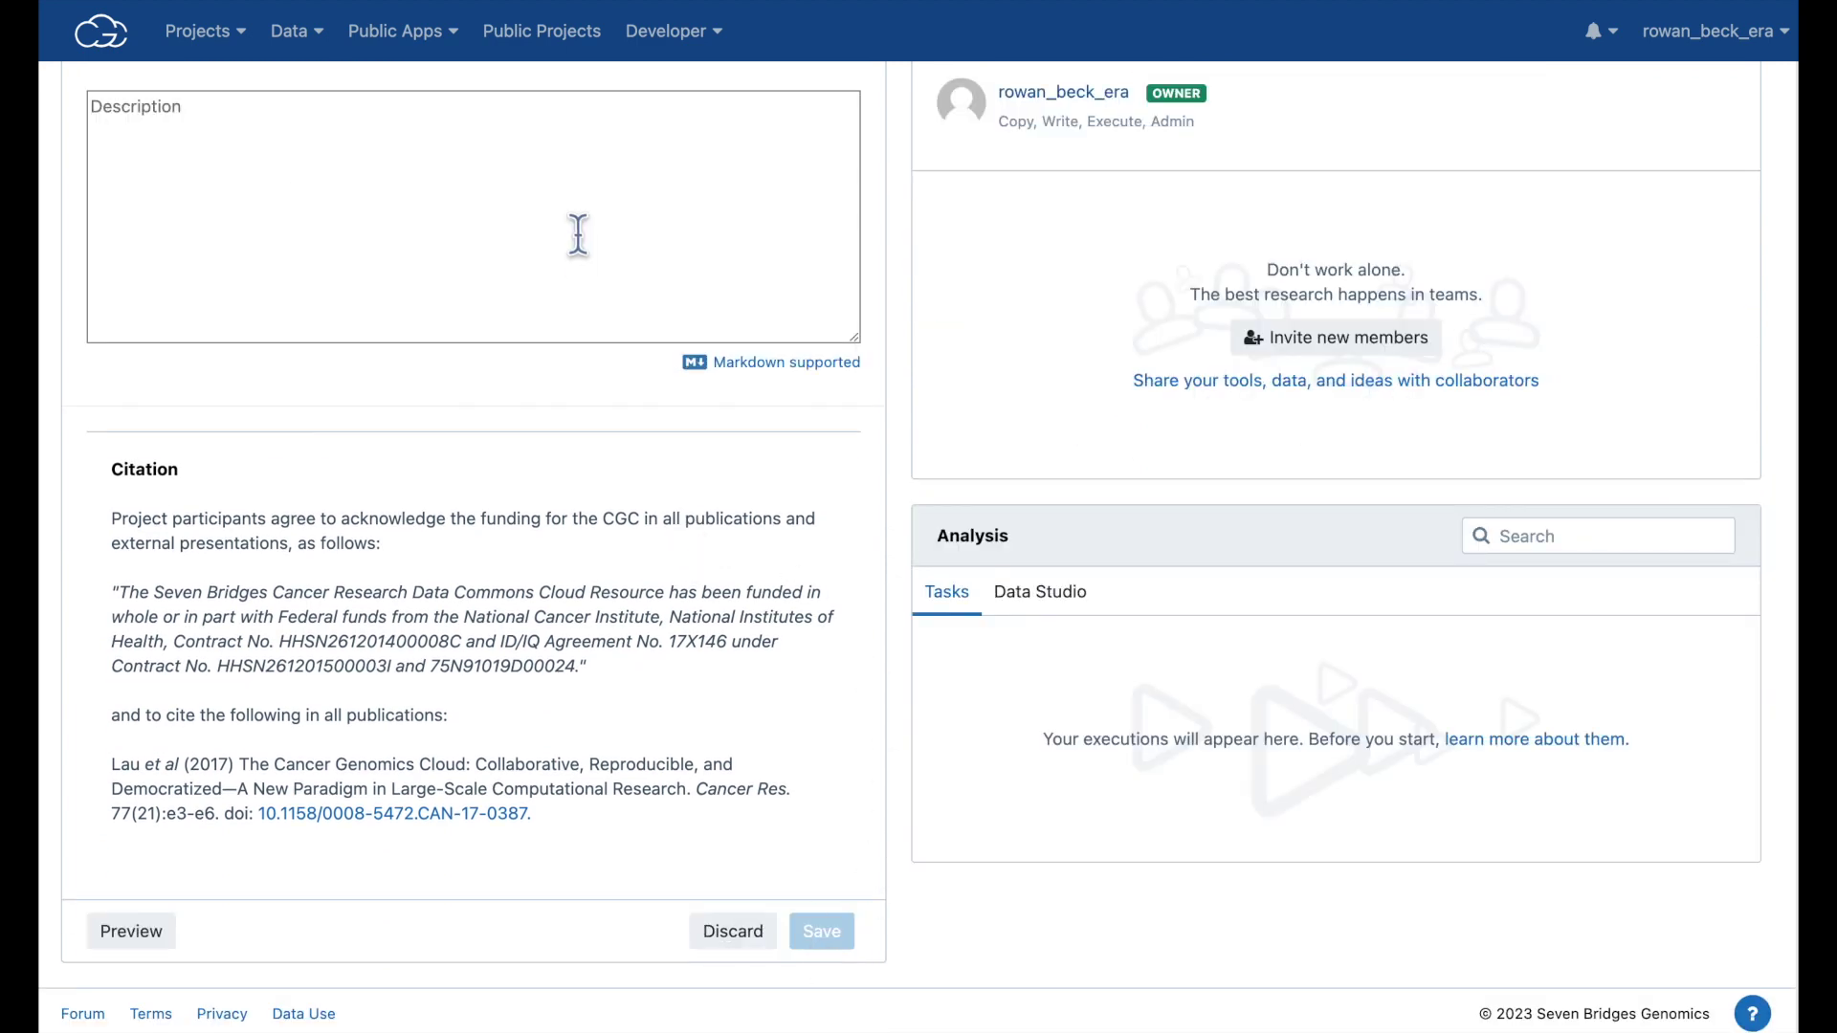
scroll(578, 234, up, 2)
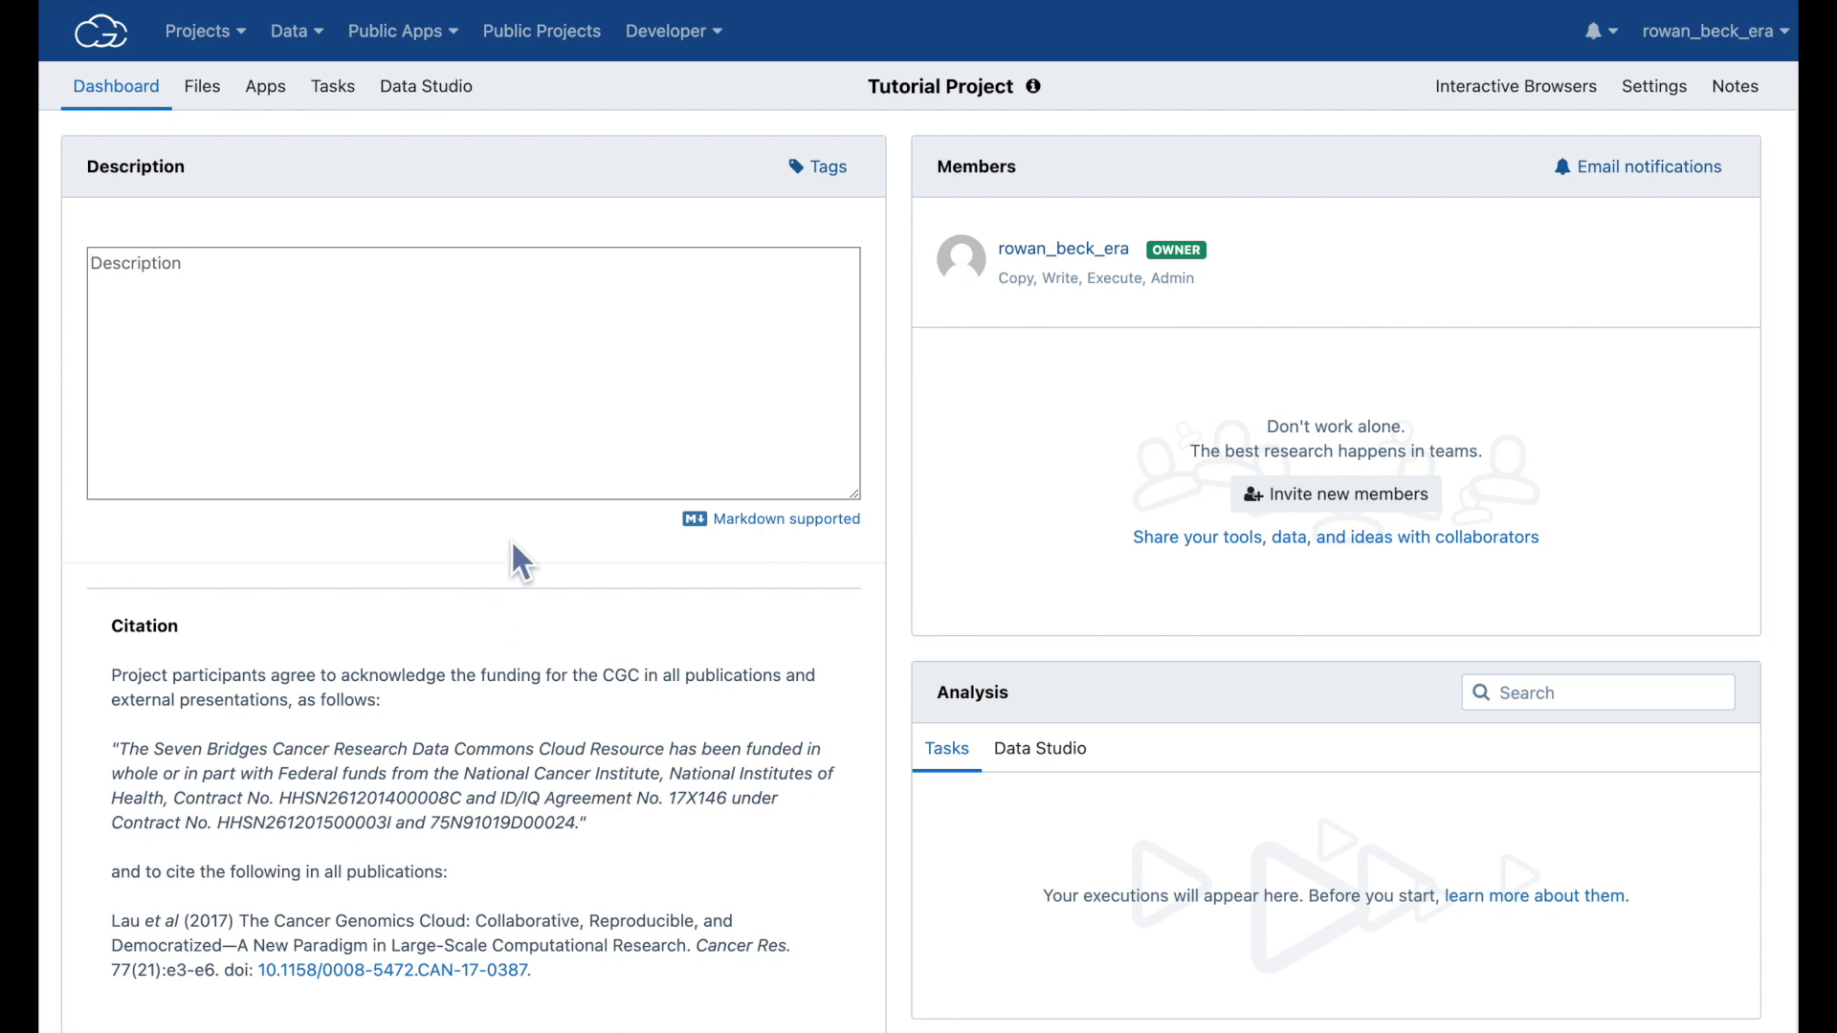
click(739, 526)
text(# This is a new tutorial project)
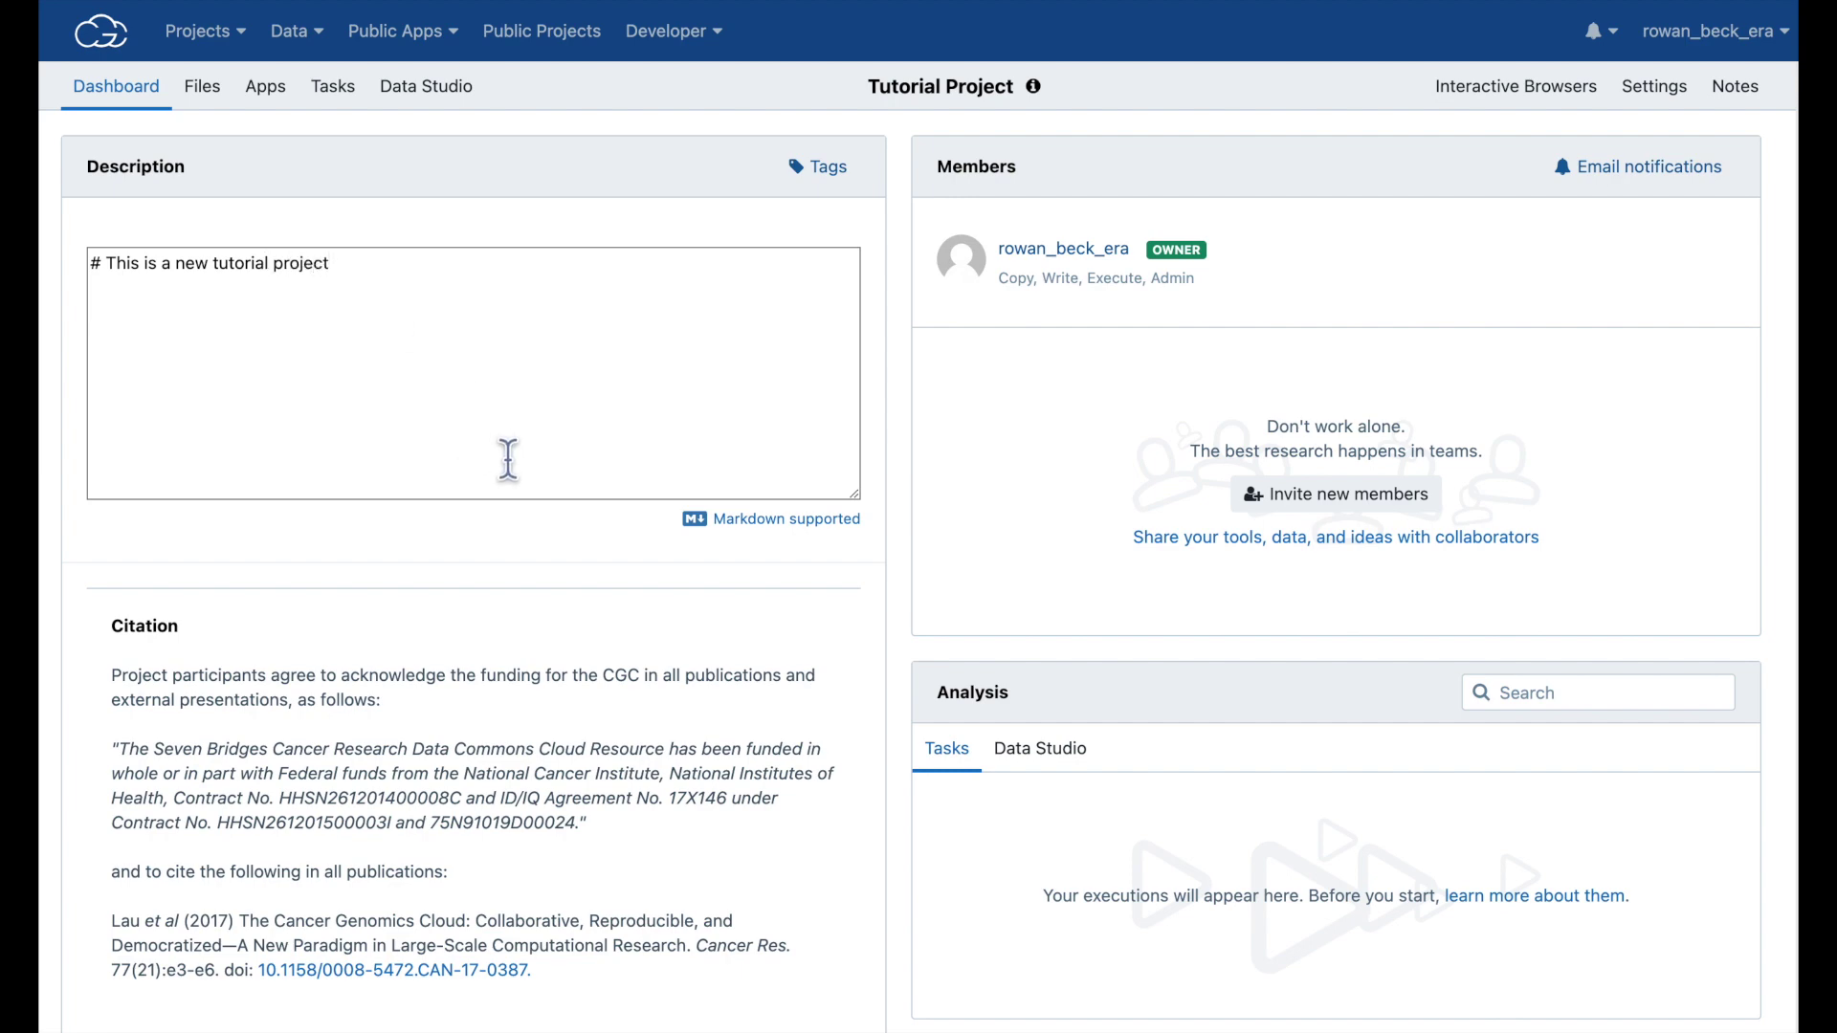
scroll(605, 505, down, 3)
click(820, 935)
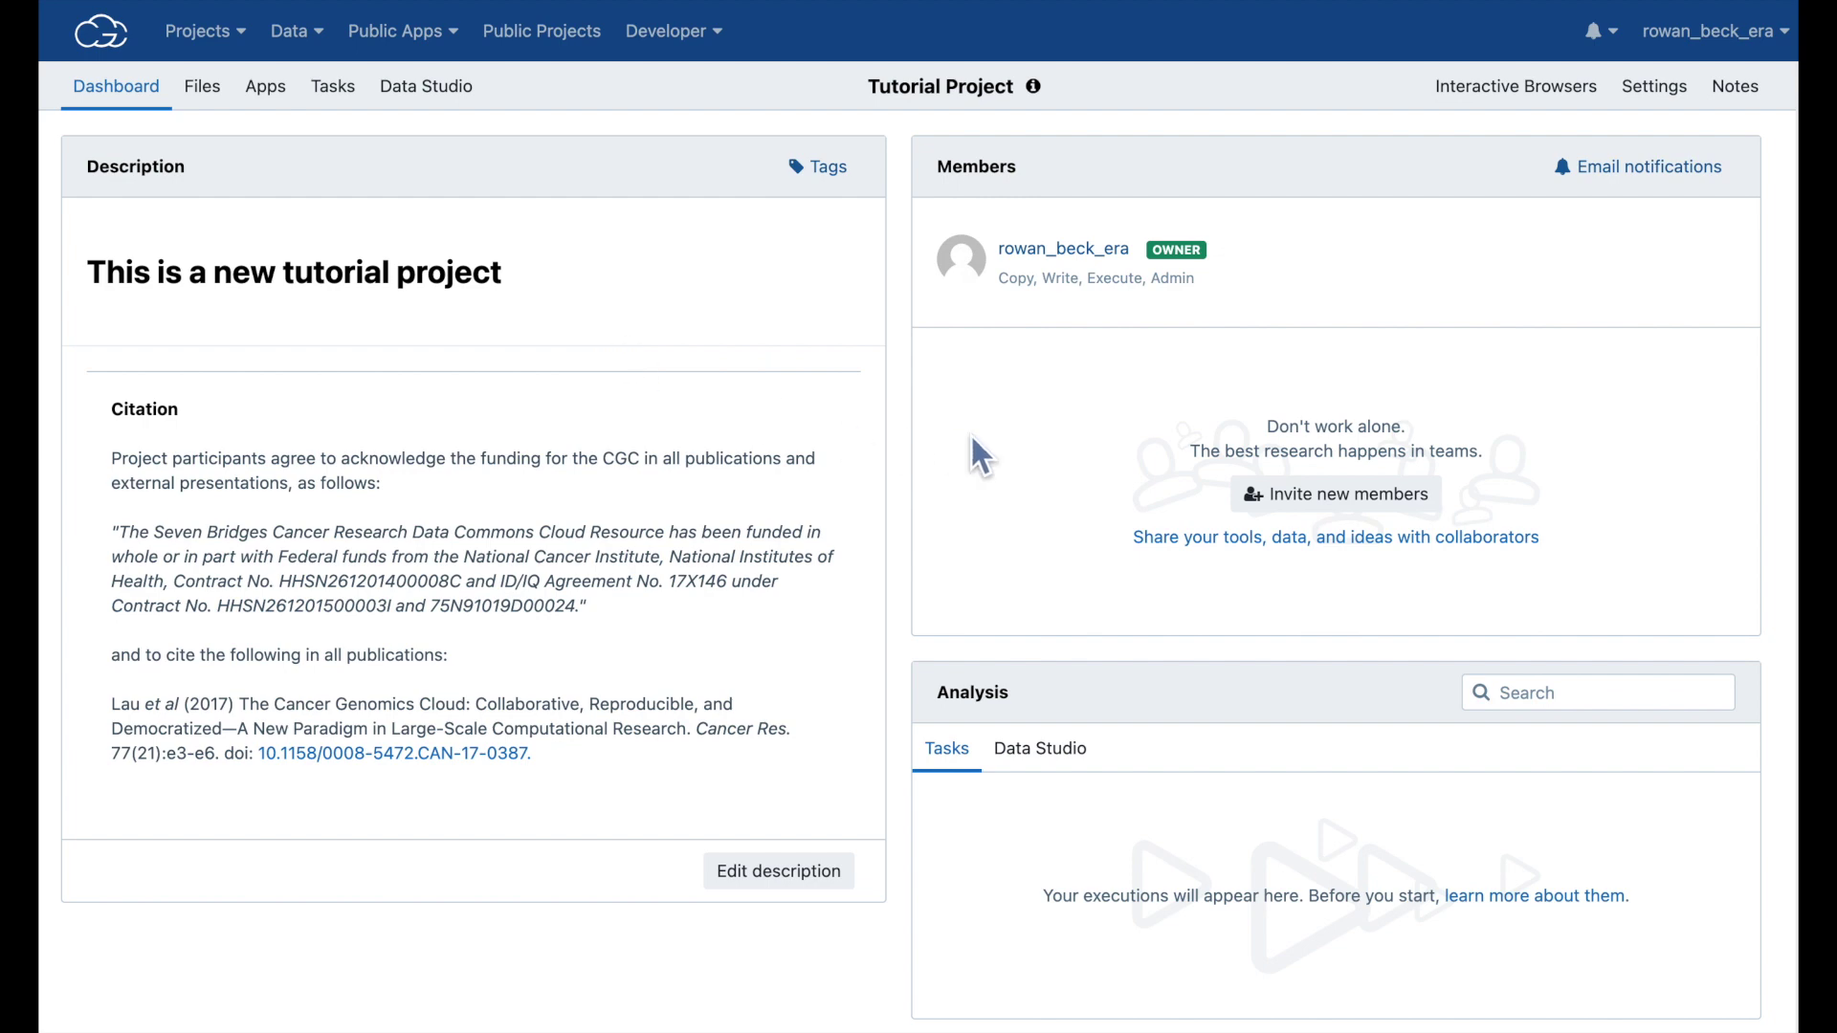
- Invite the suggested collaborator with Write, Copy, Execute permissions, then go to the Files page
click(1349, 494)
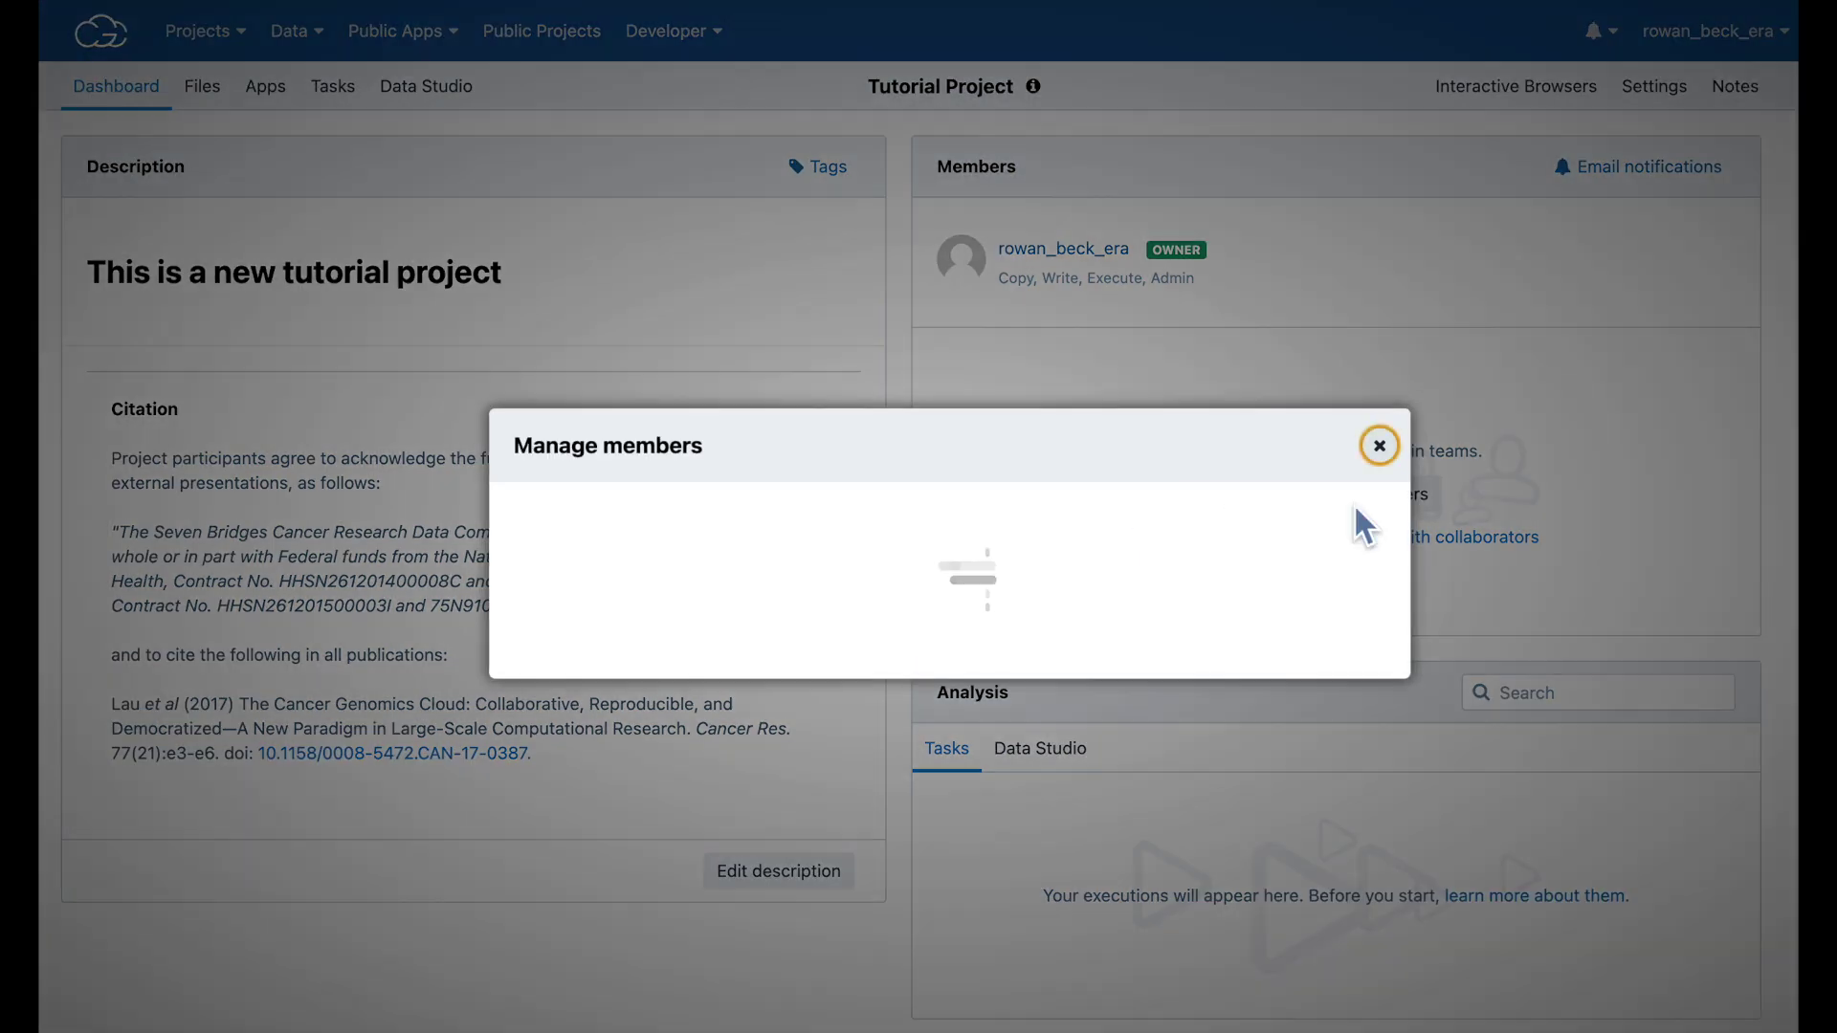
click(811, 509)
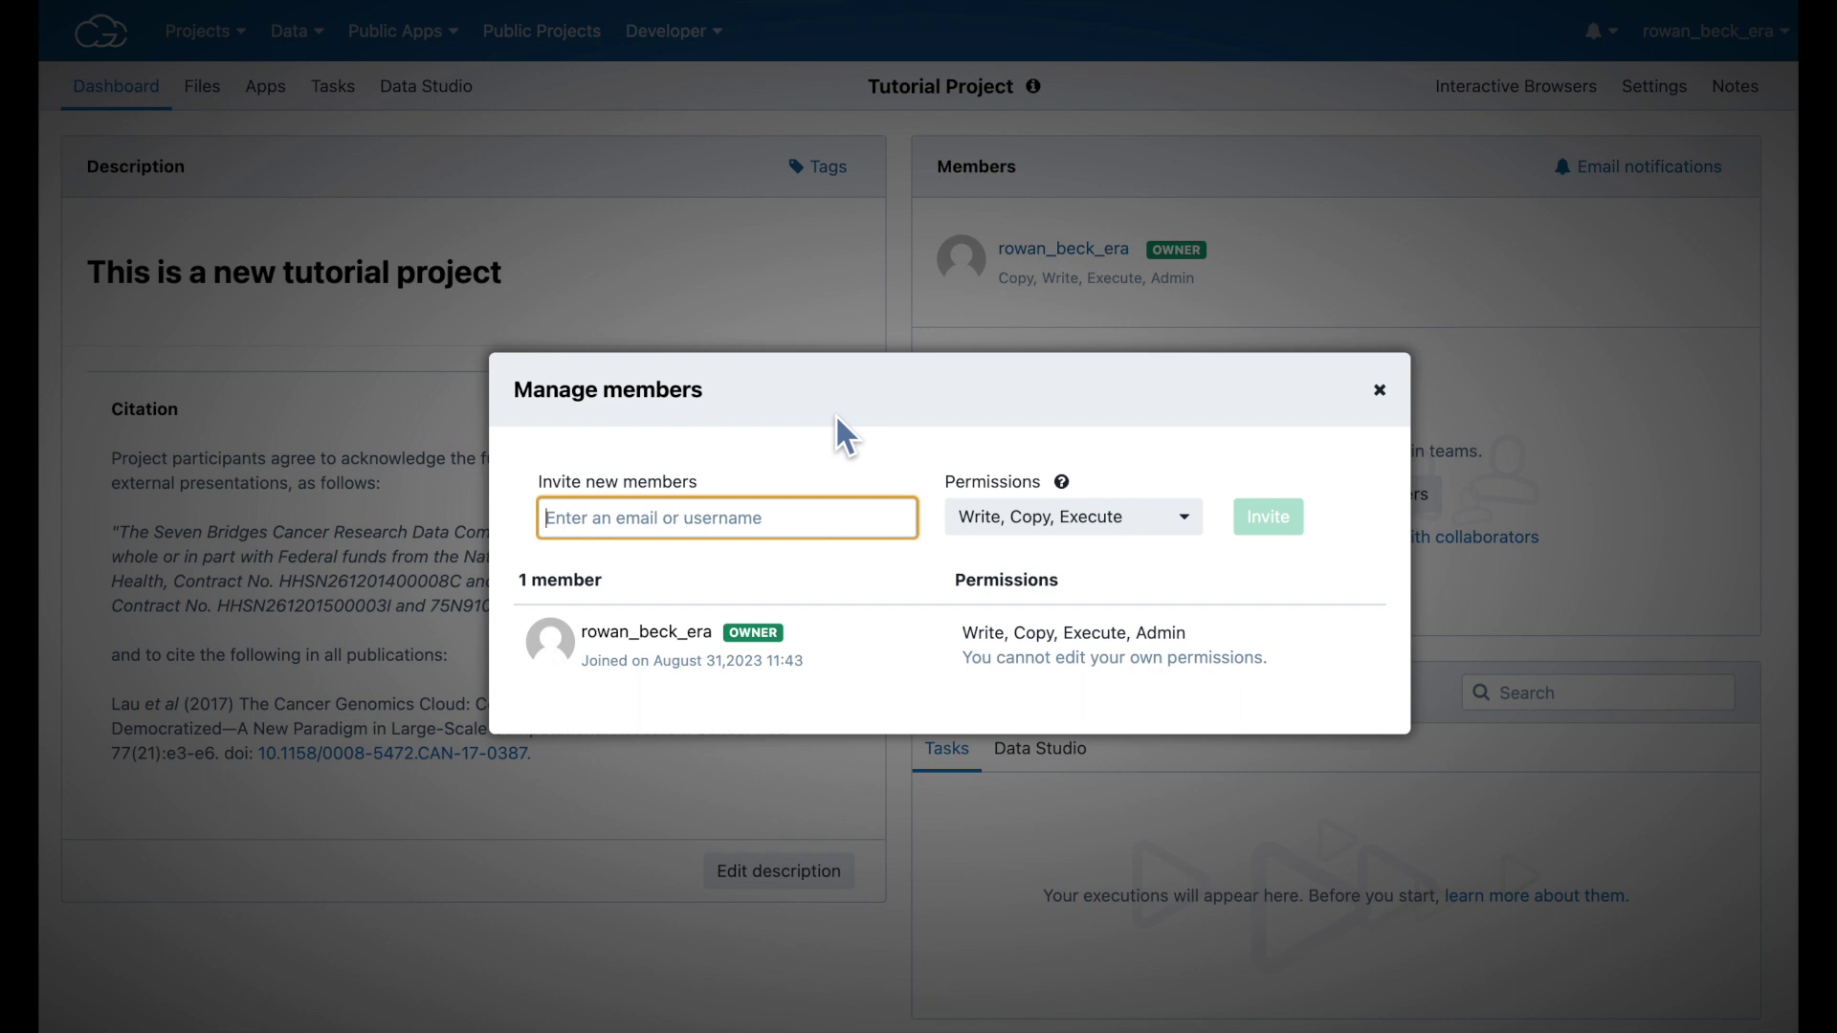
text(Cera)
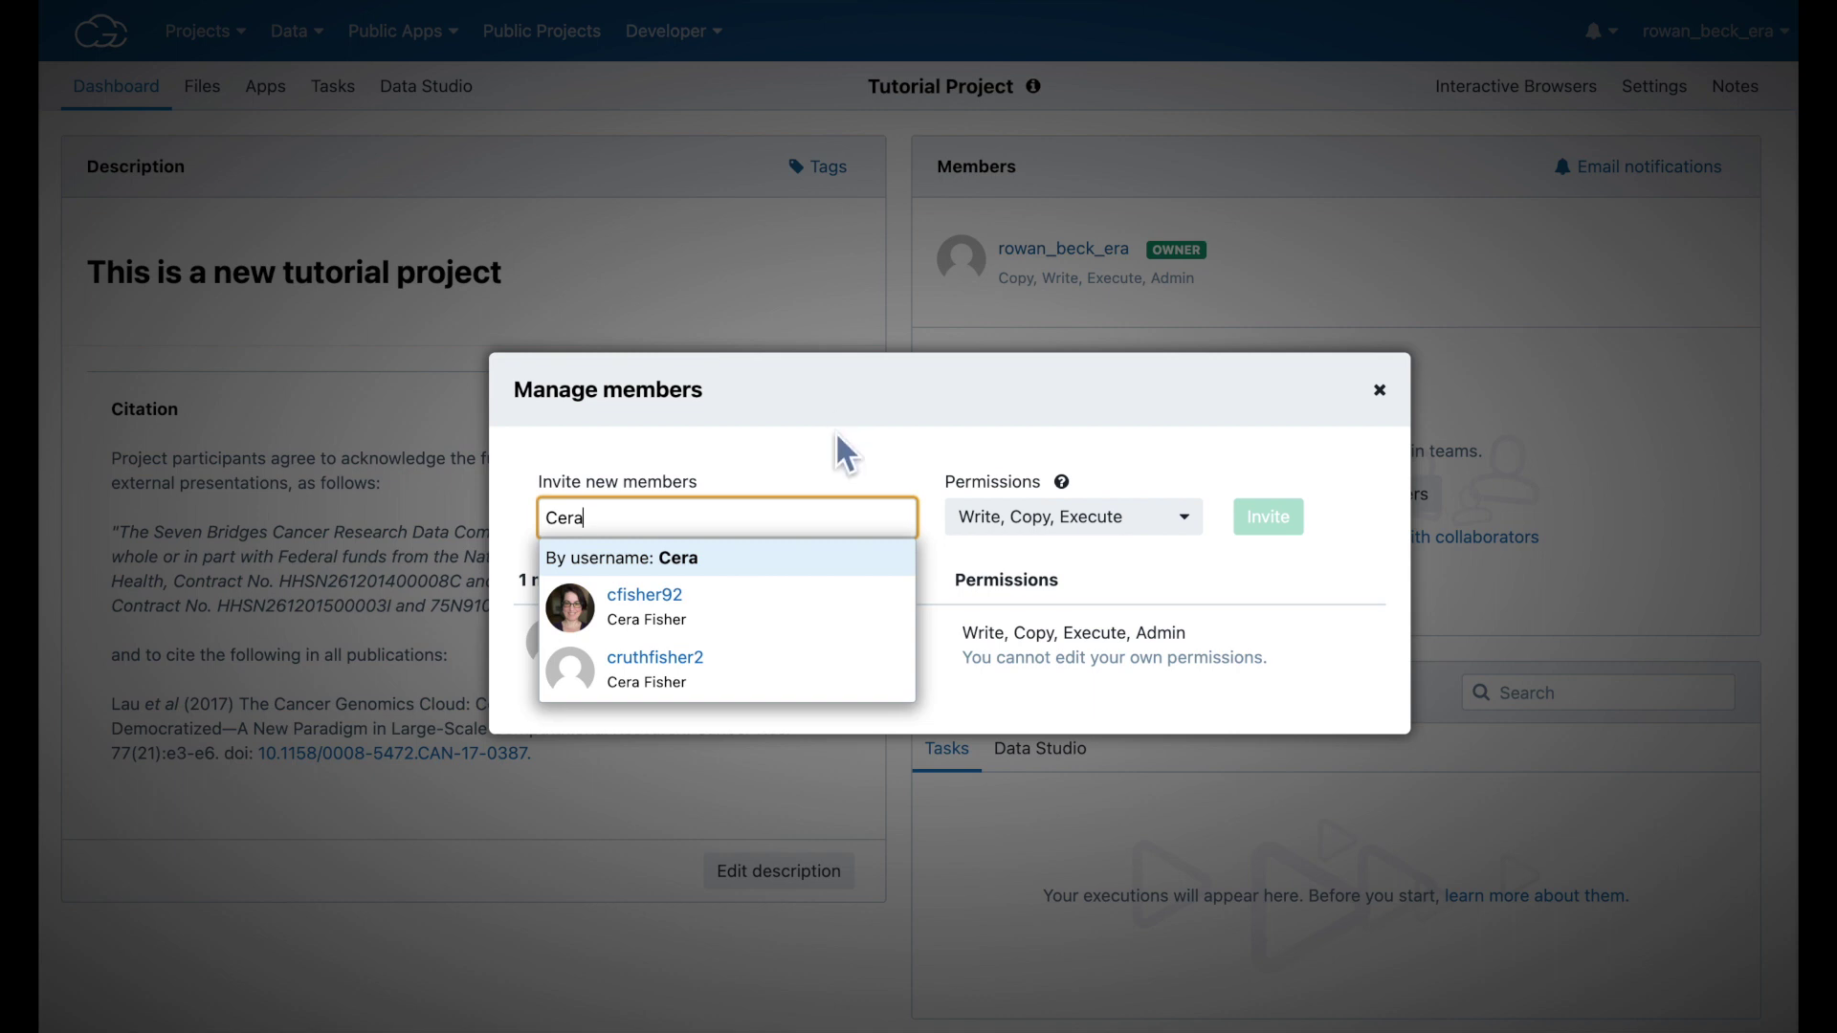
click(751, 617)
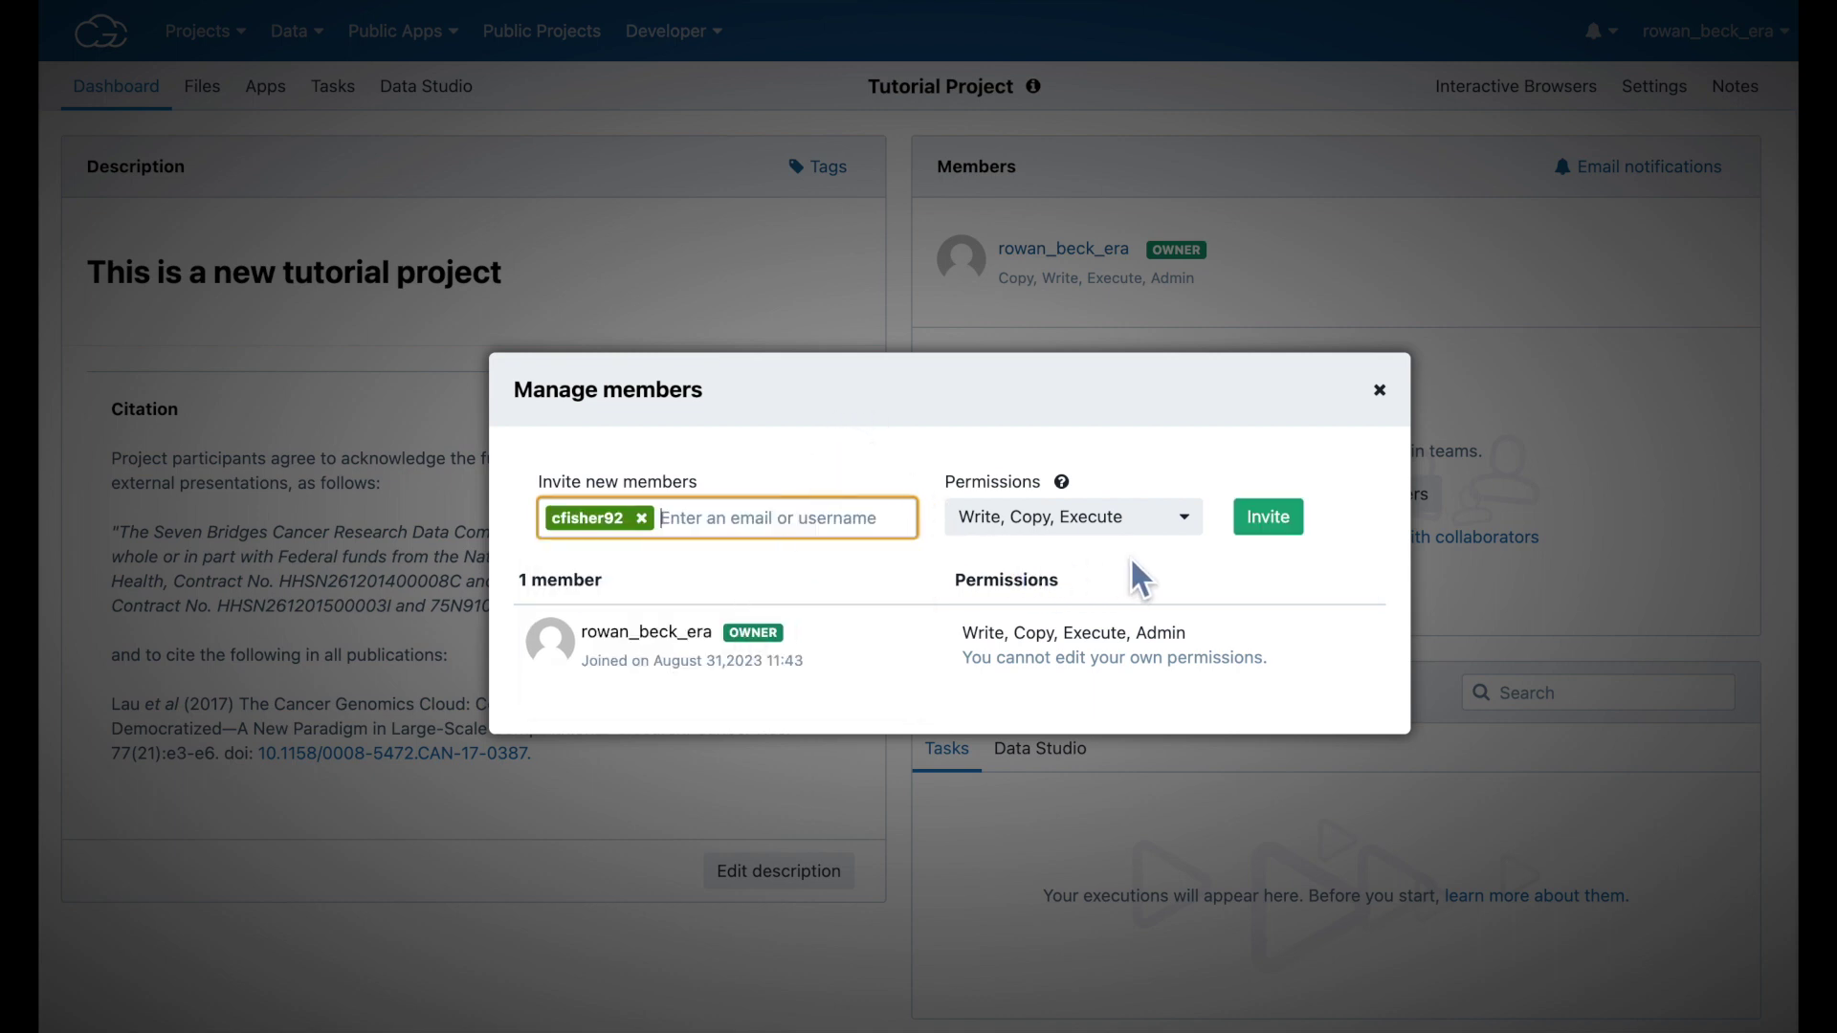
click(1166, 534)
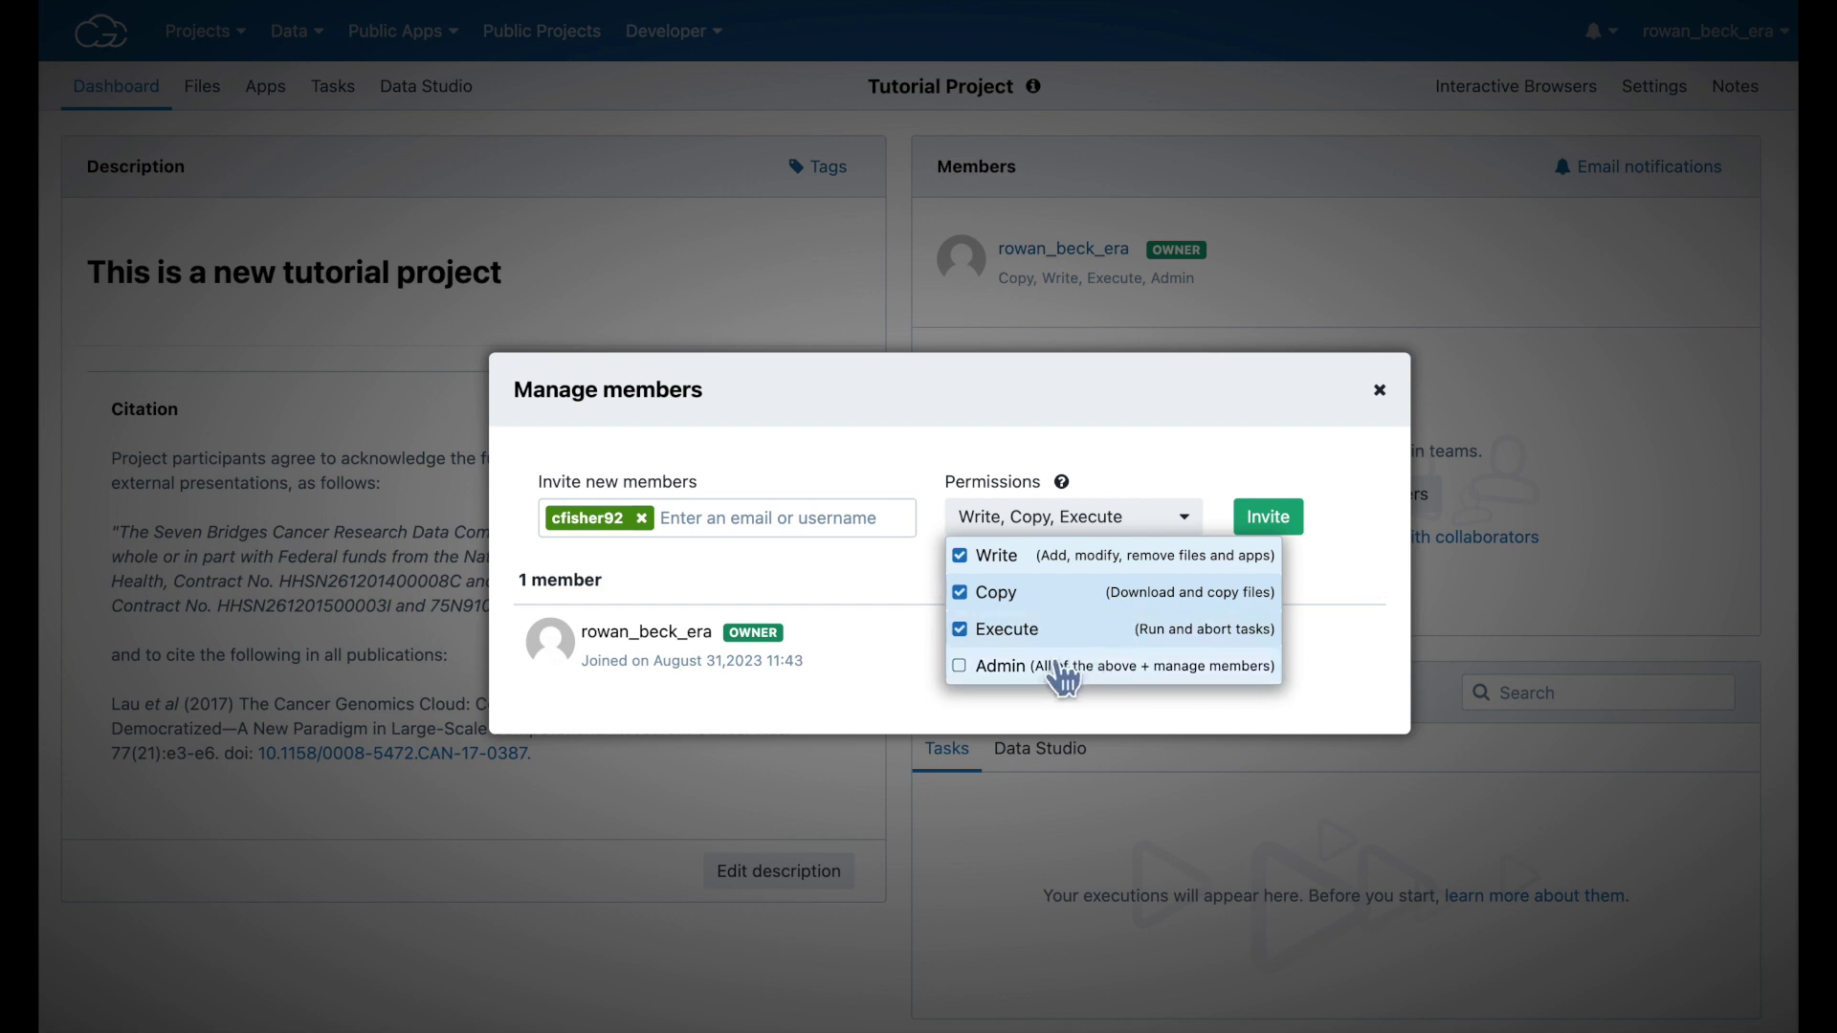
click(1272, 439)
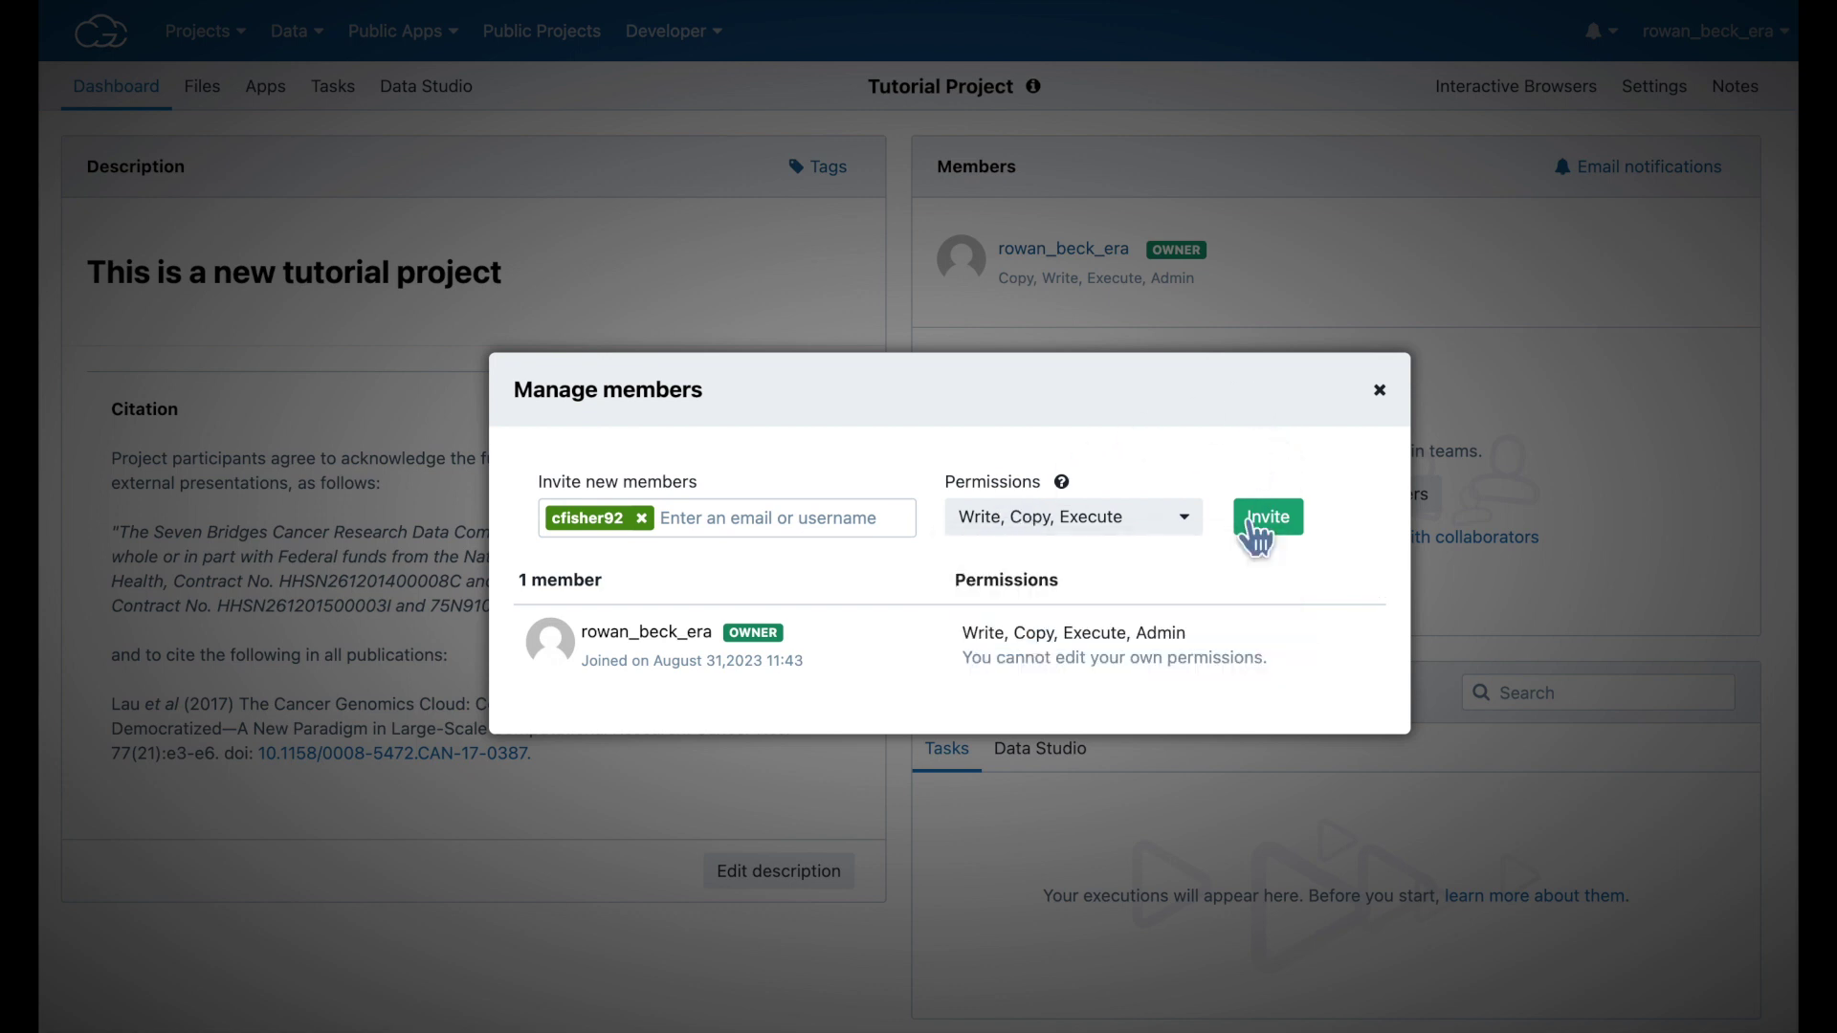
click(1261, 521)
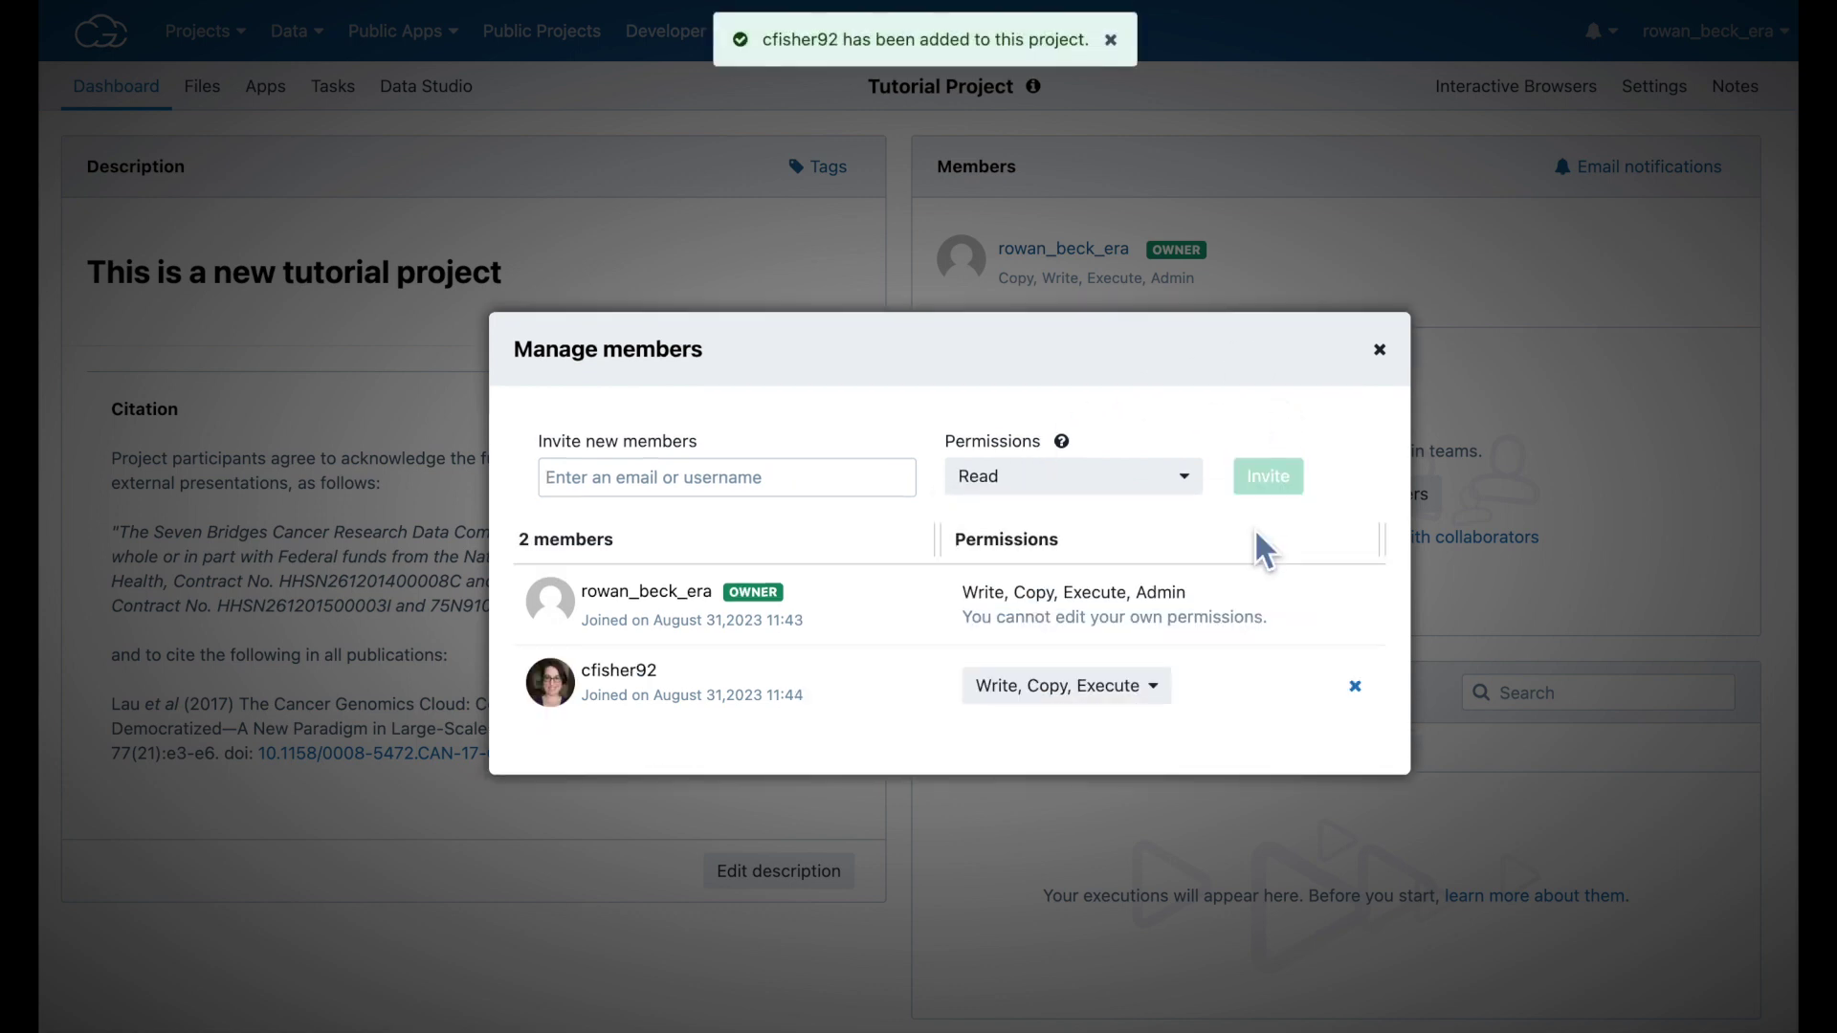
click(1380, 351)
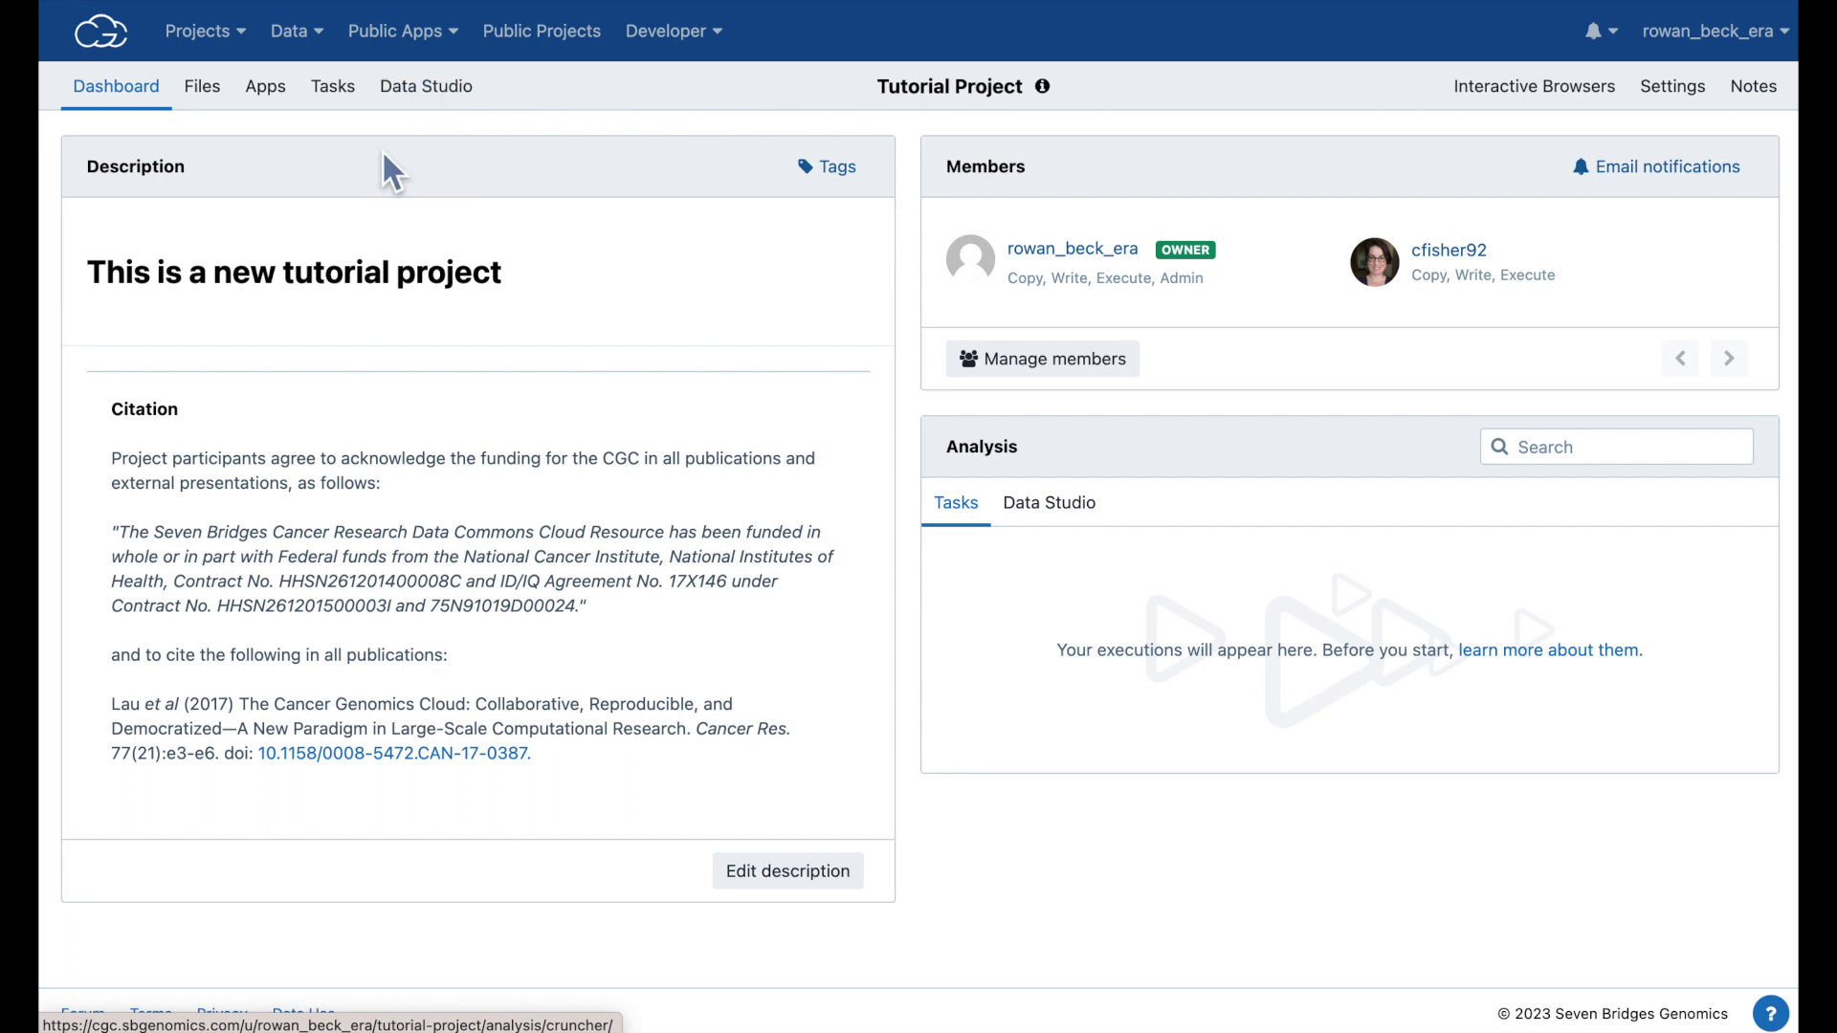
click(206, 93)
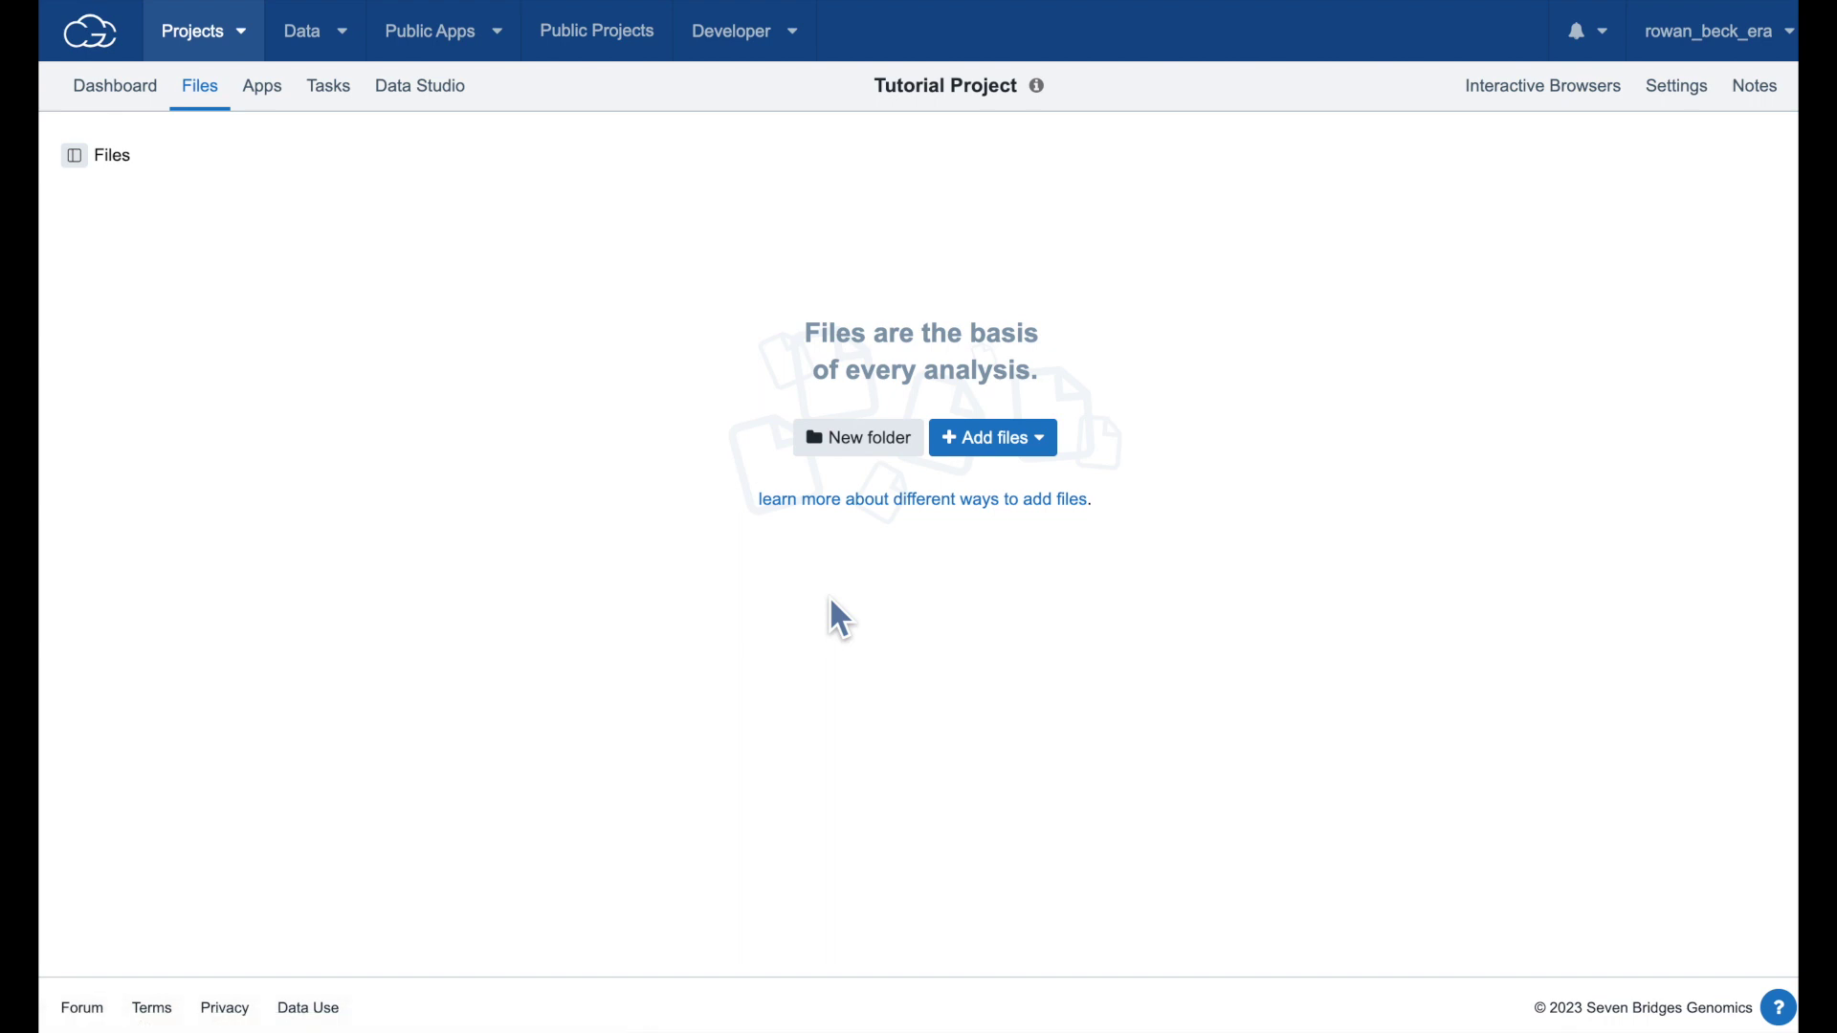
- Choose to add files from the Case Explorer and Data Browser
click(1026, 440)
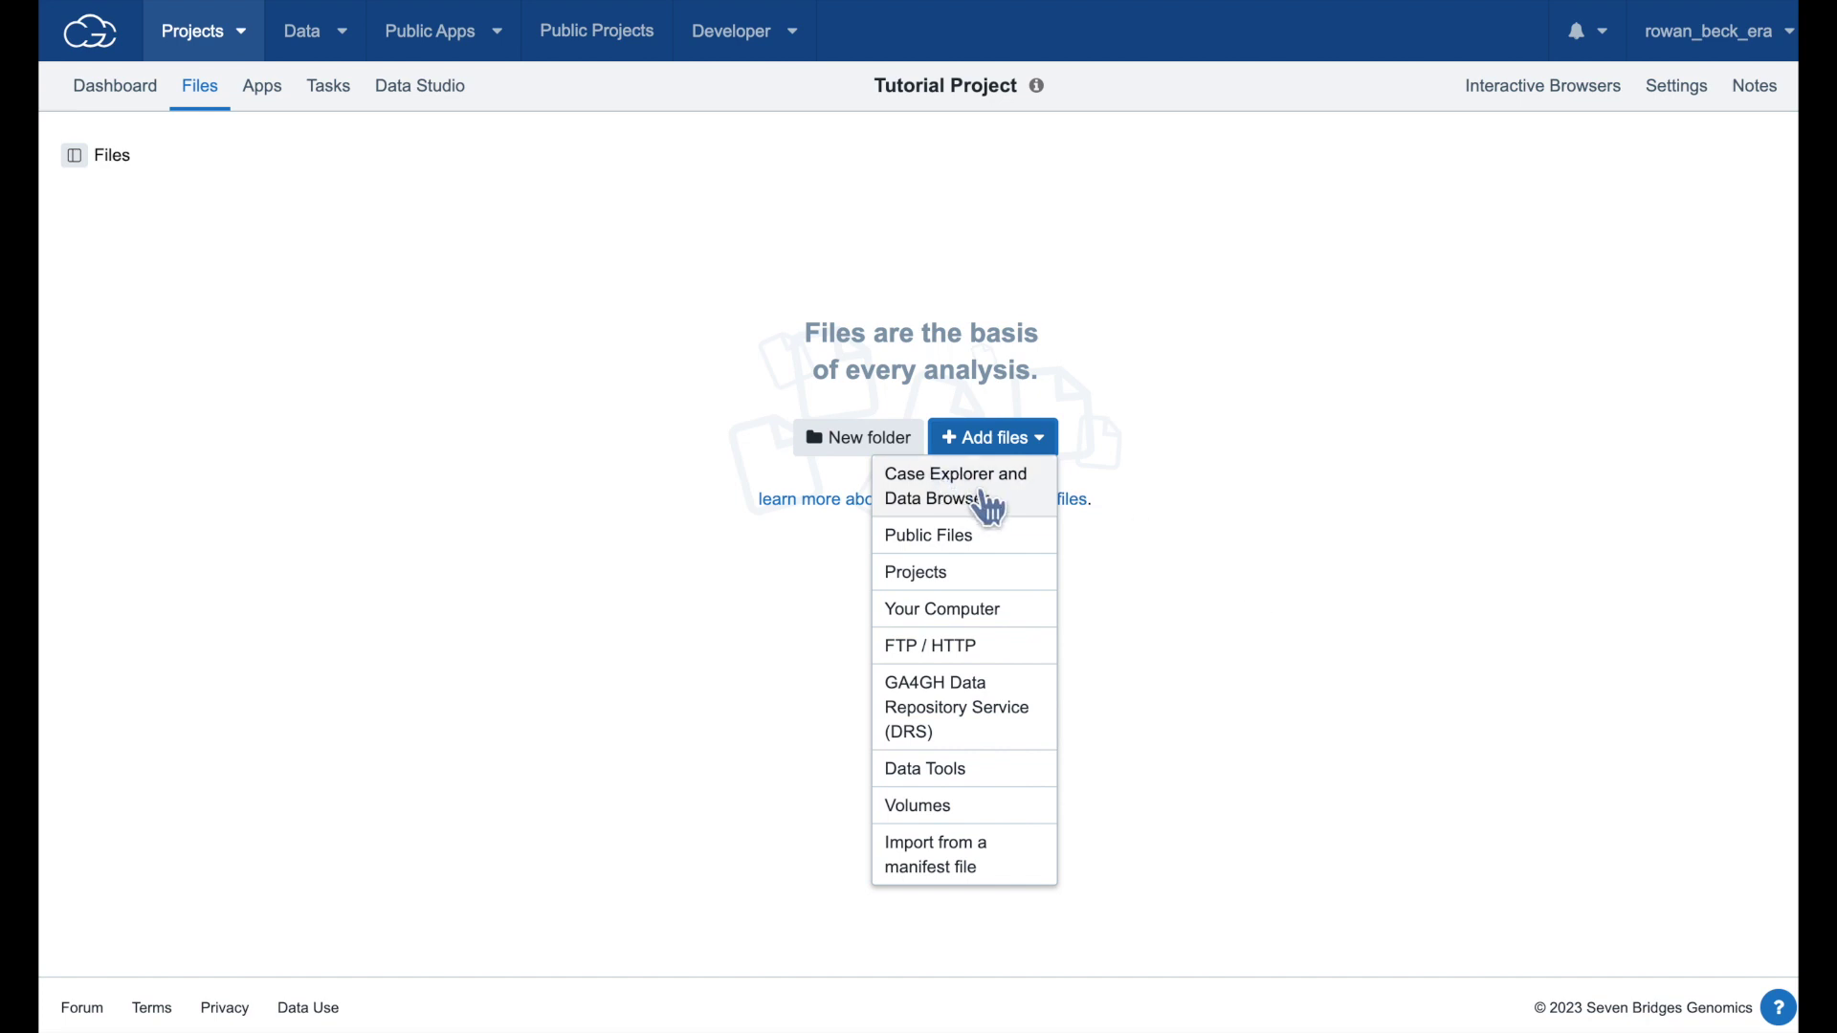
click(987, 508)
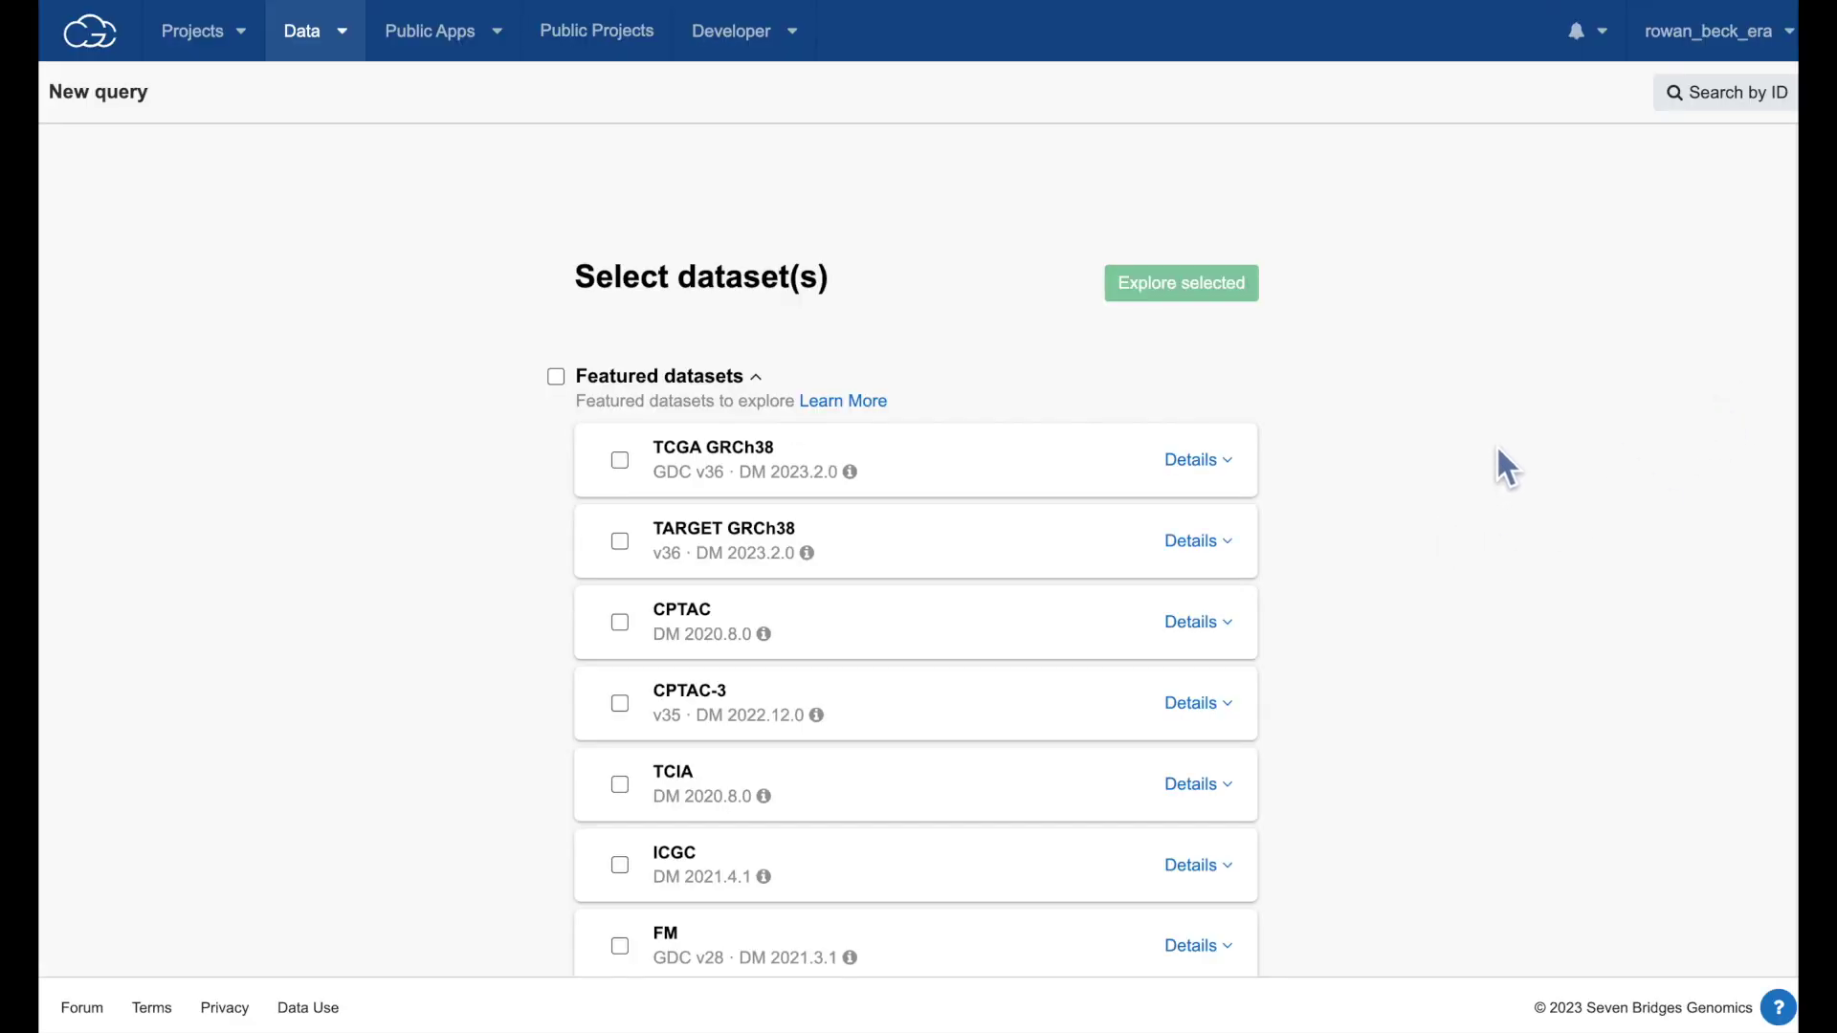
- Explore TCGA GRCh38 files filtered to the Breast Invasive Carcinoma investigation
scroll(917, 574, down, 3)
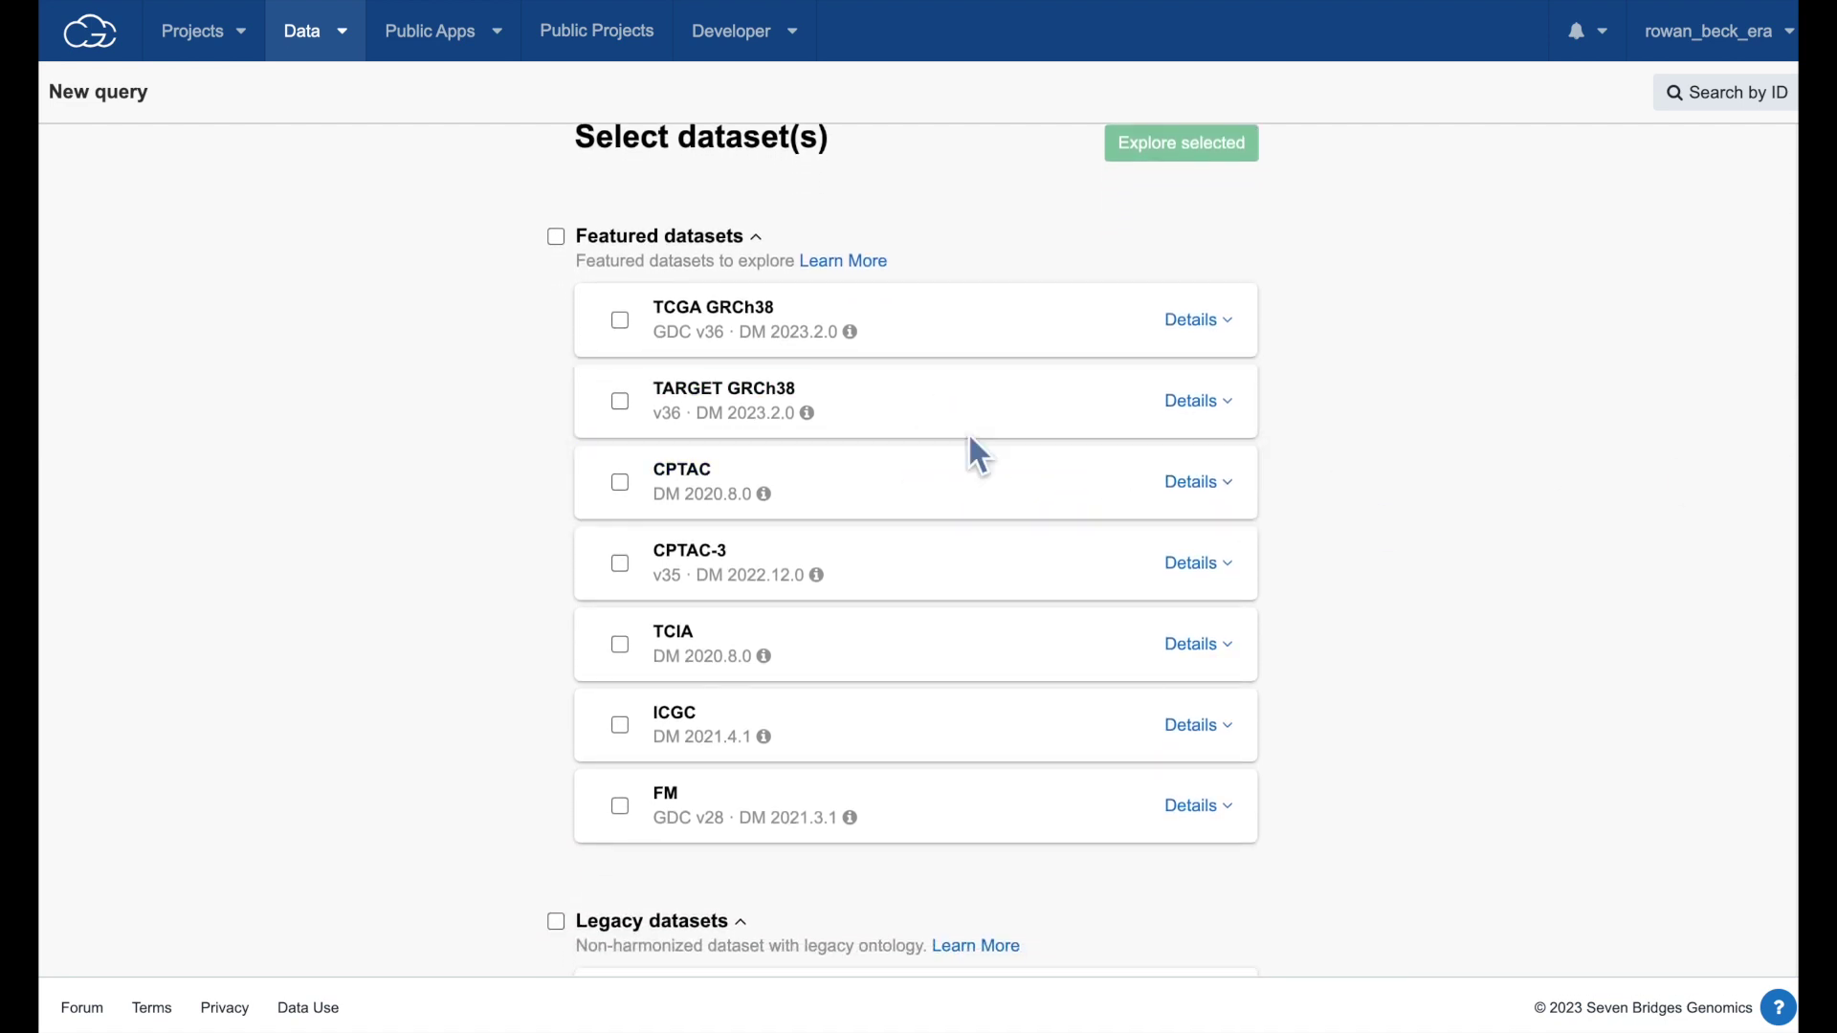
click(620, 322)
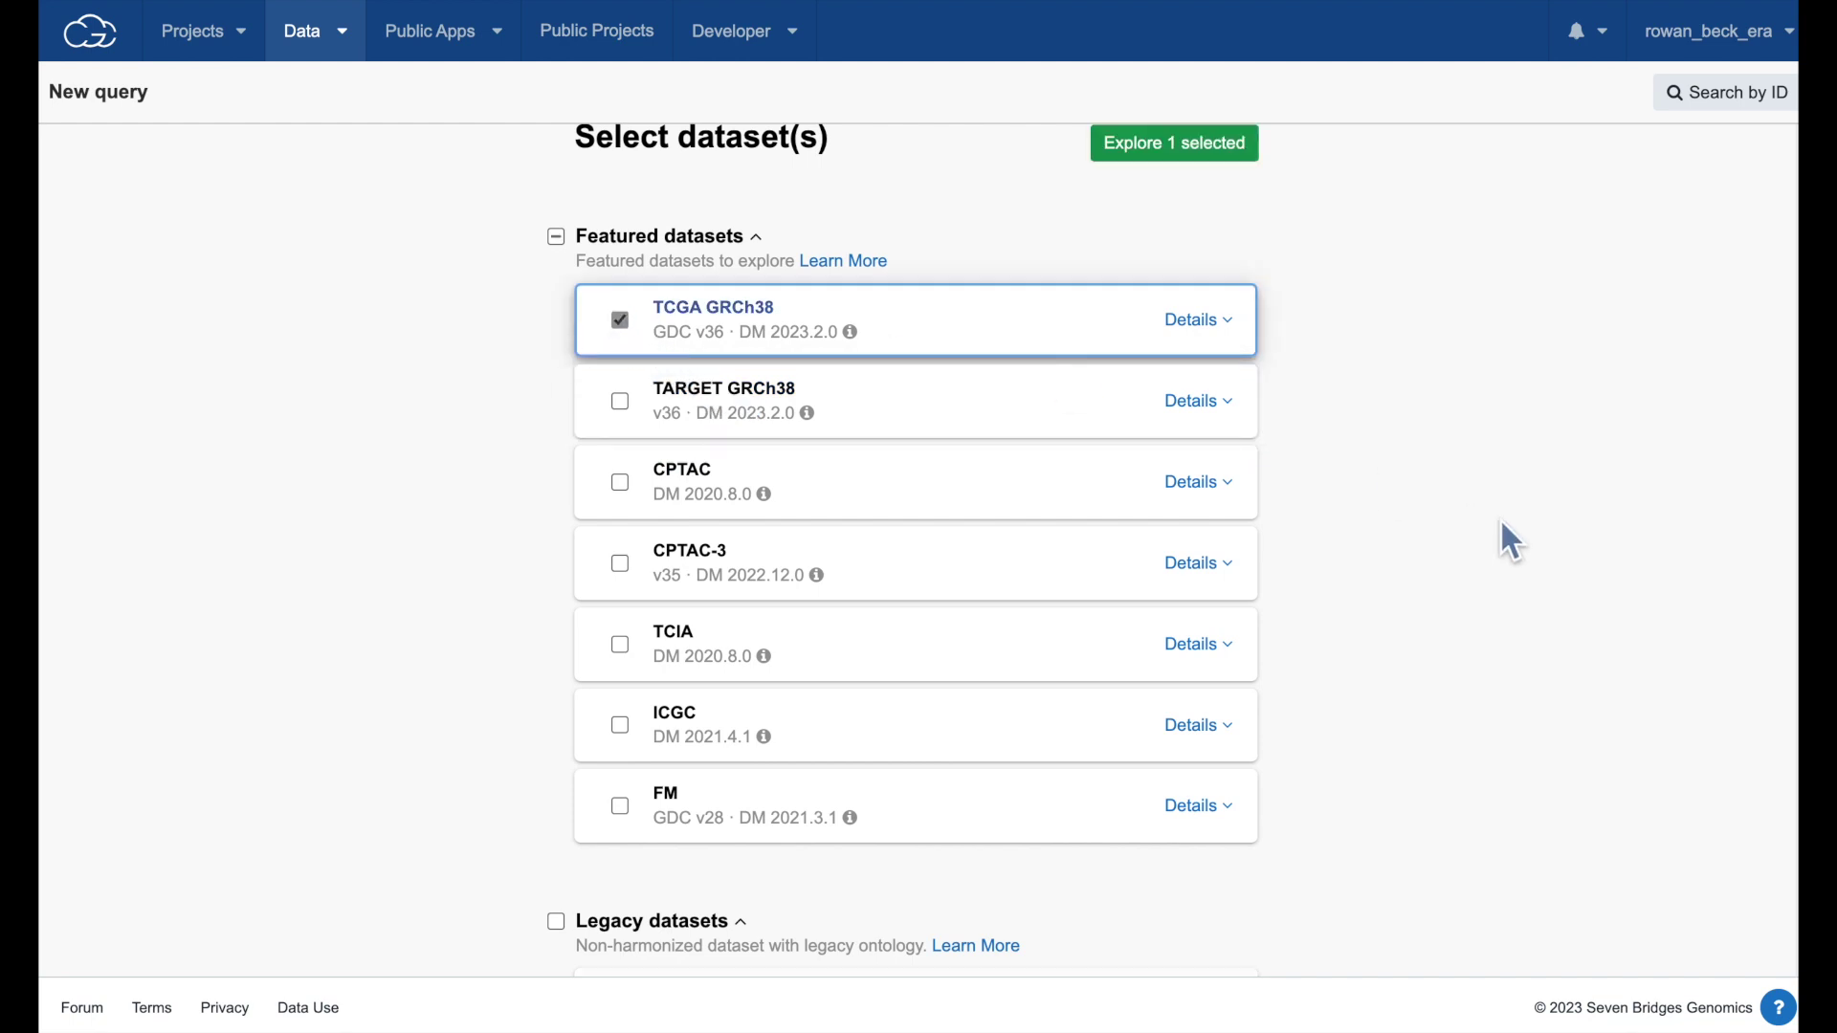
scroll(1509, 537, up, 3)
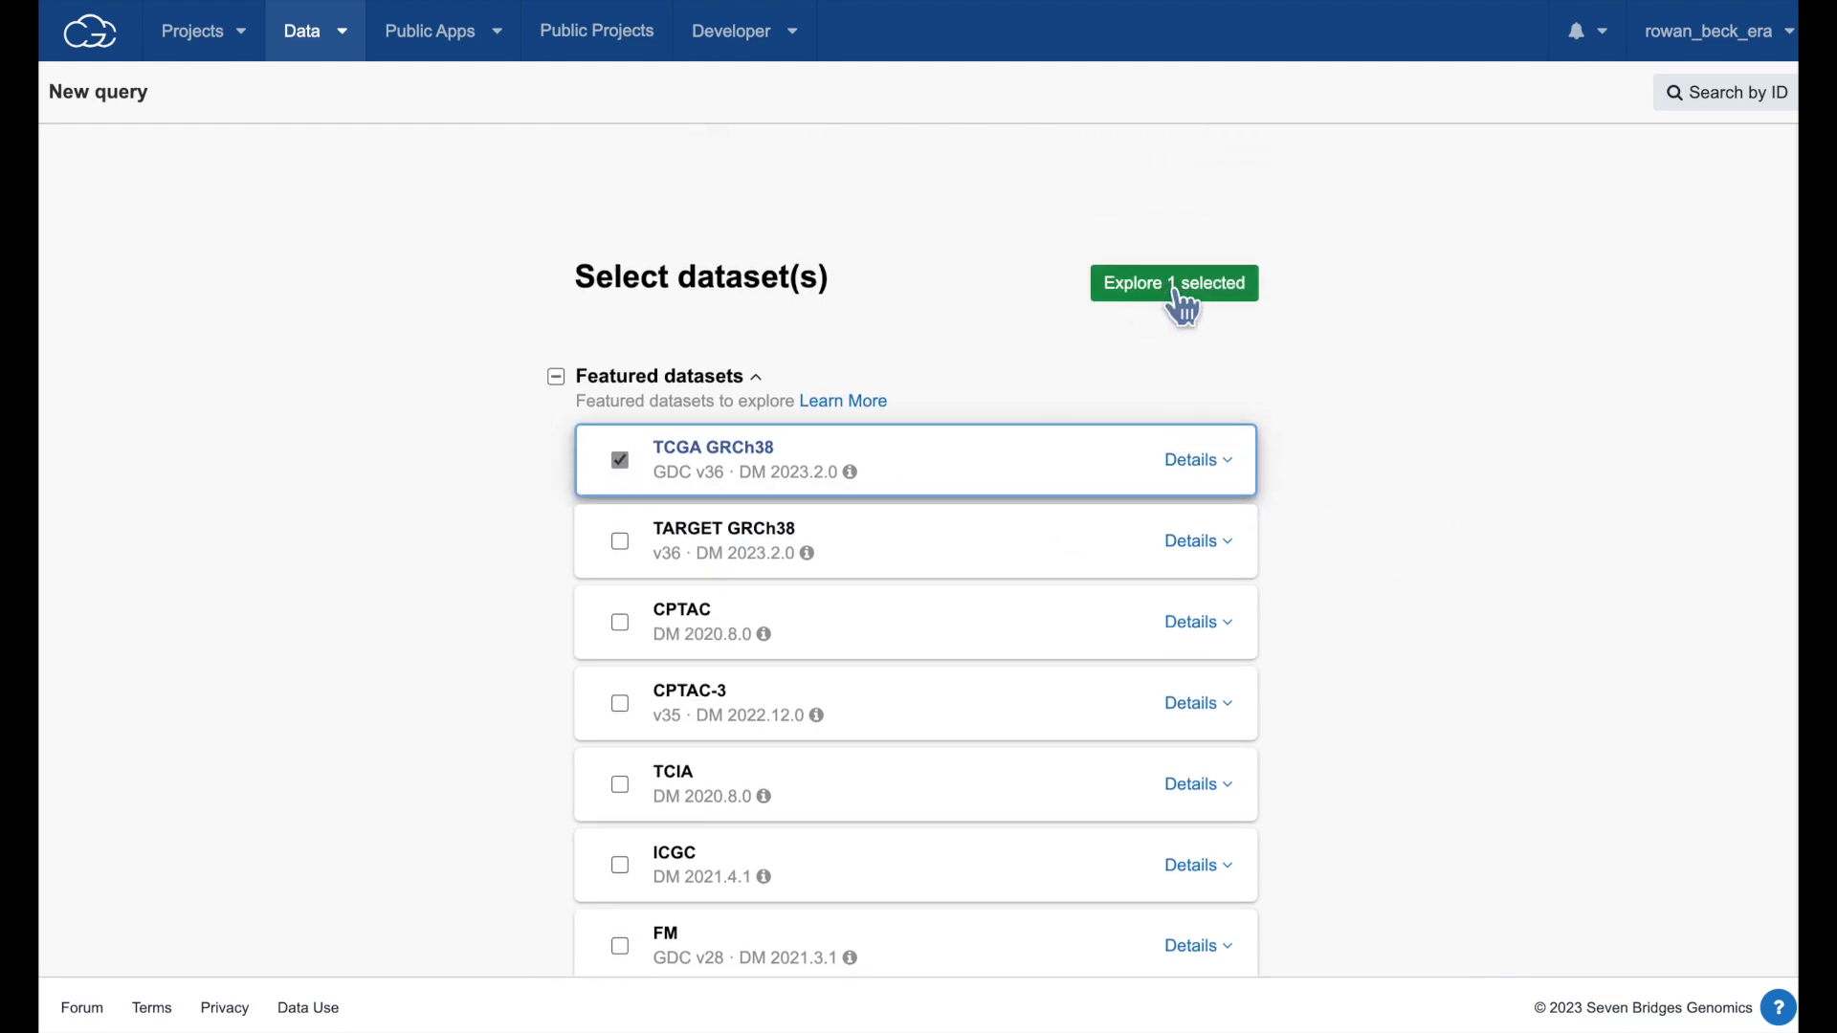
click(1177, 292)
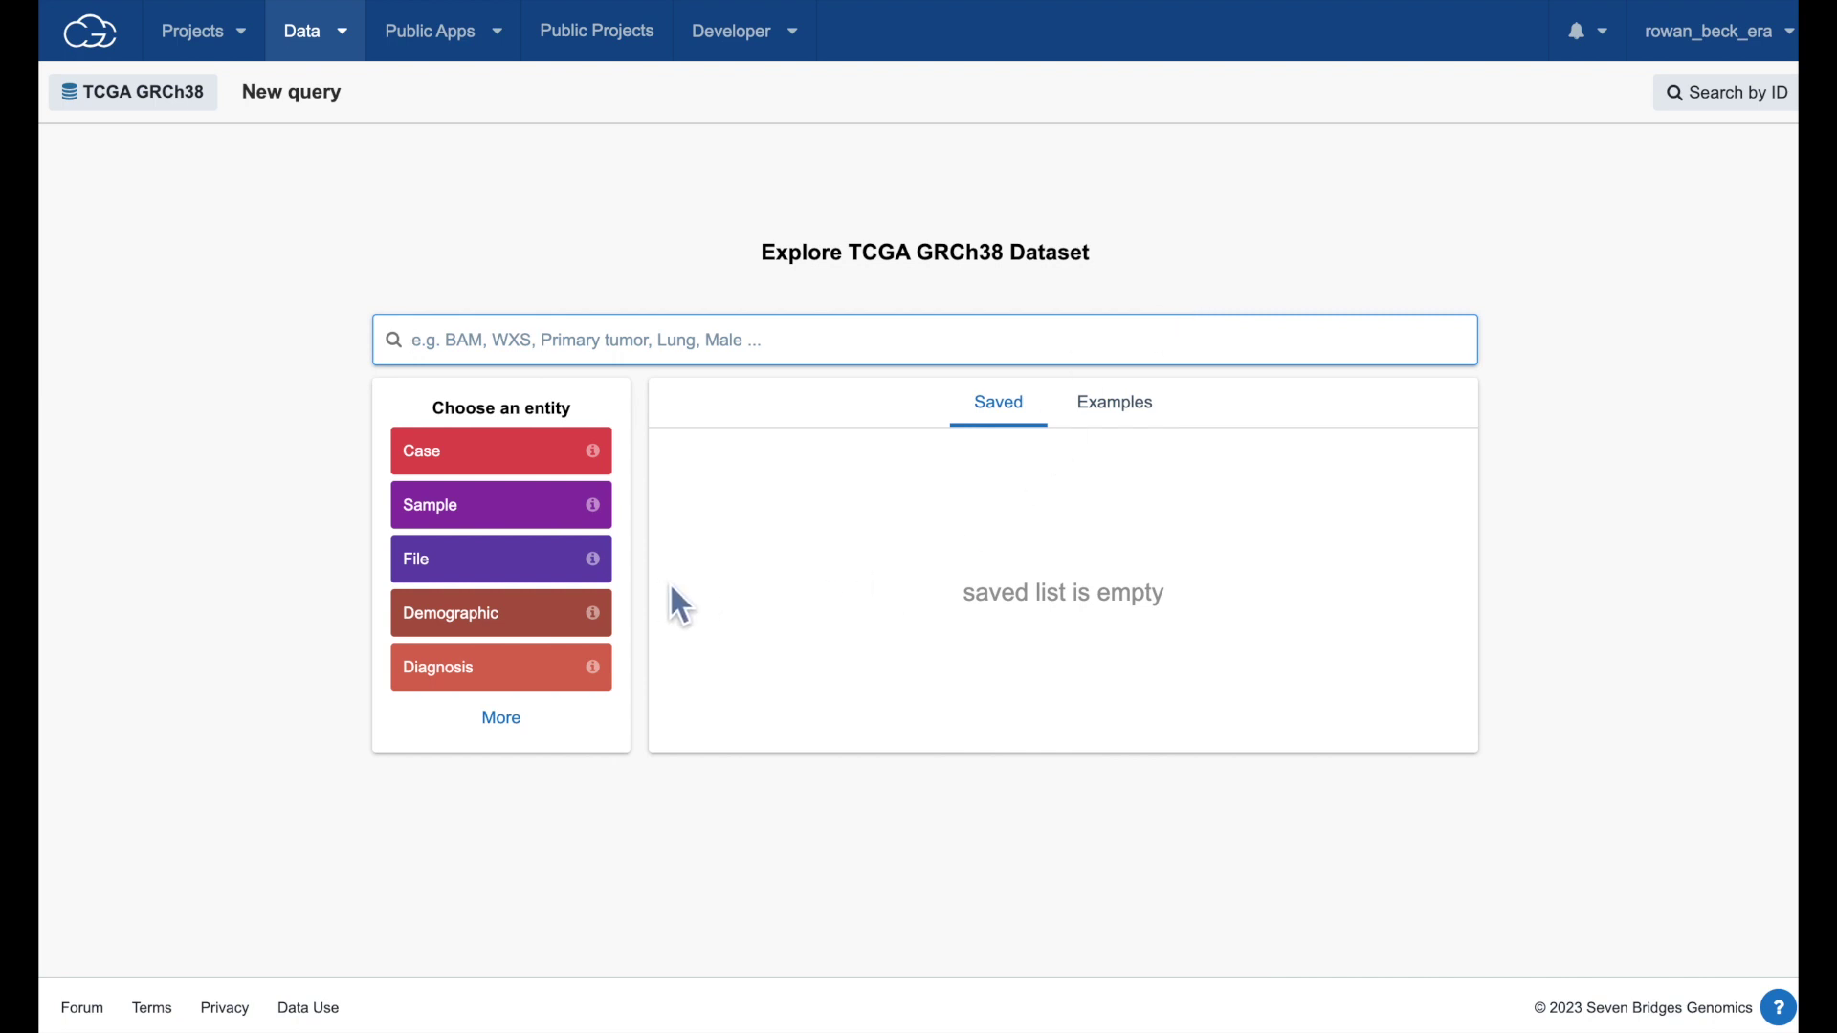
click(500, 560)
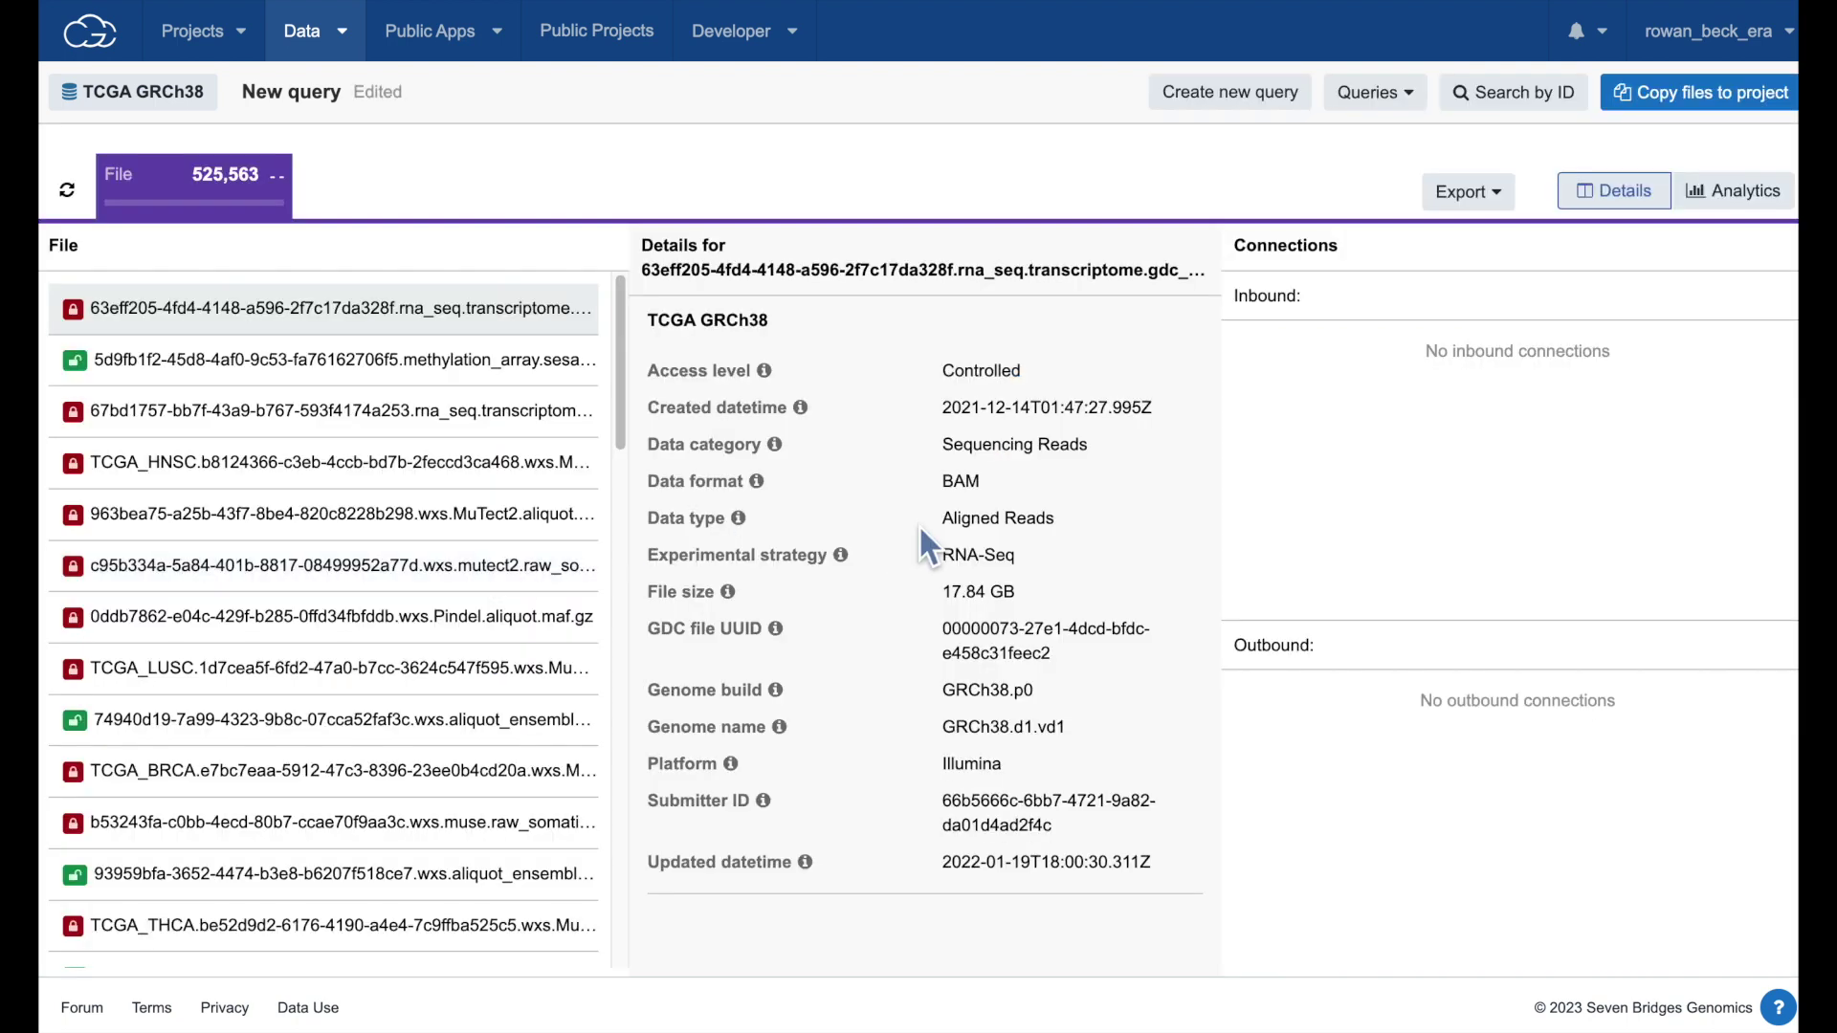
drag(564, 220, 579, 792)
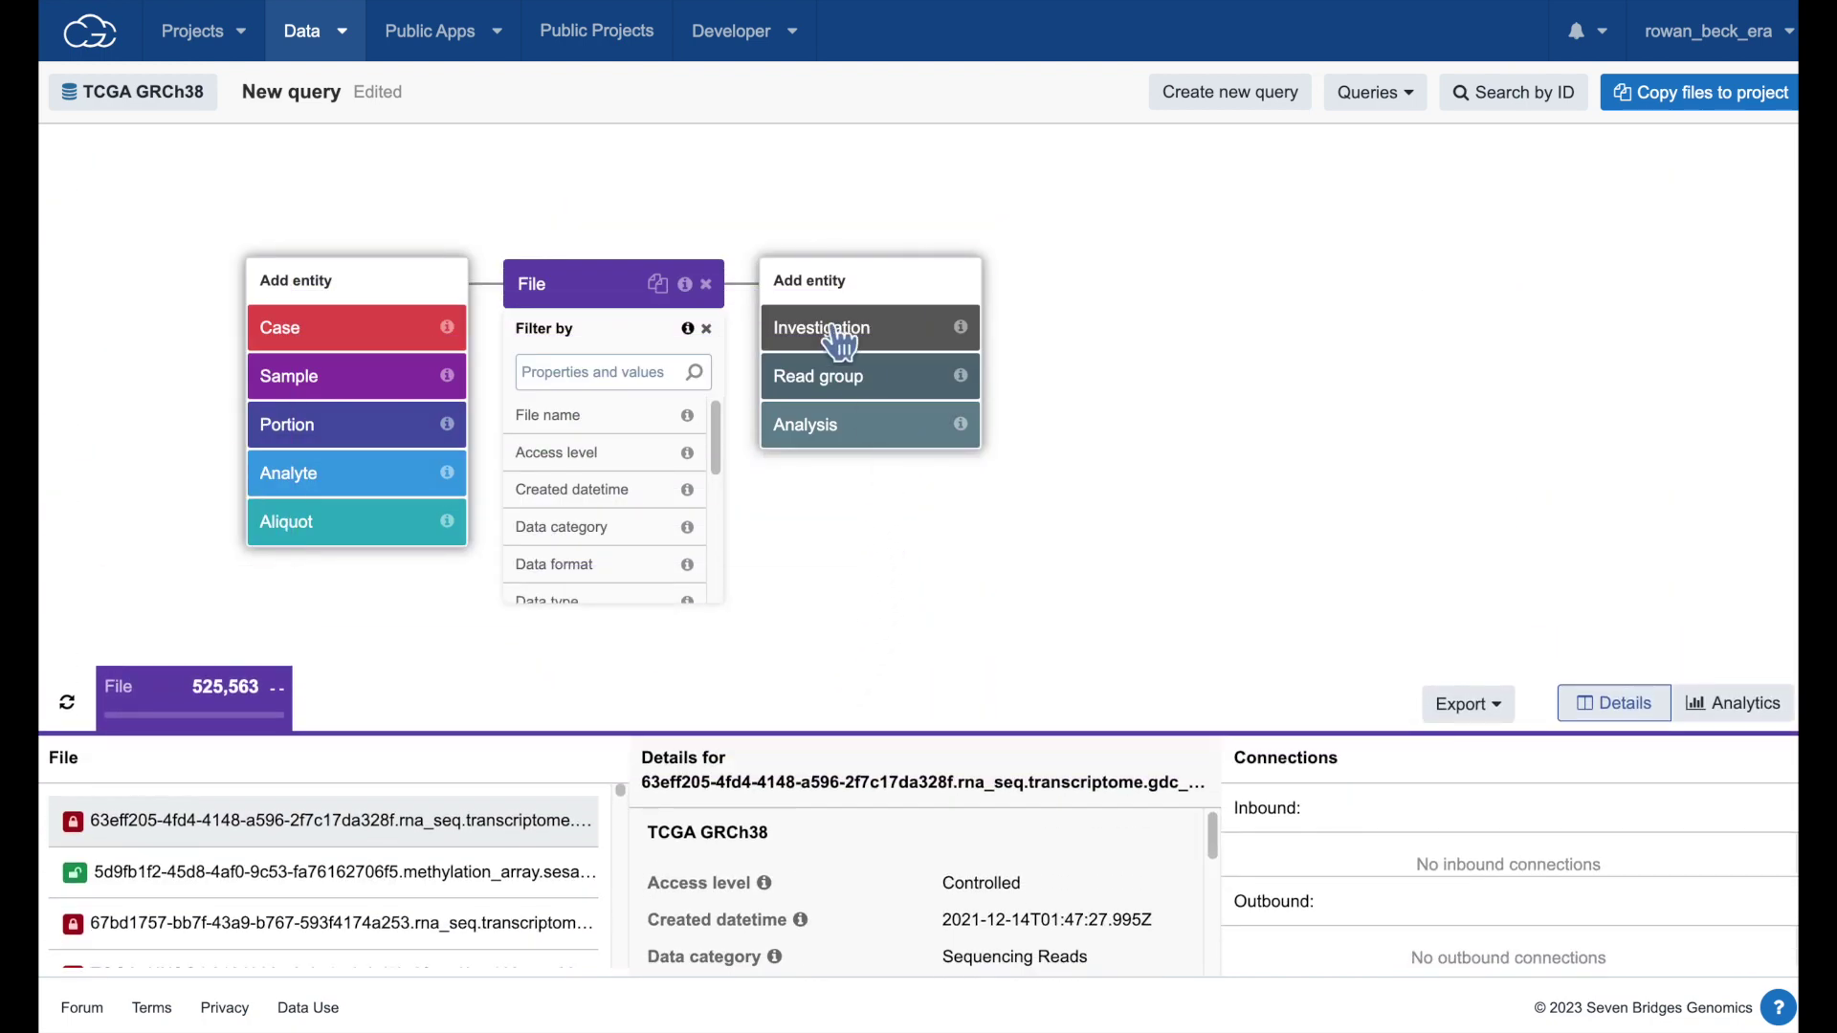
click(840, 339)
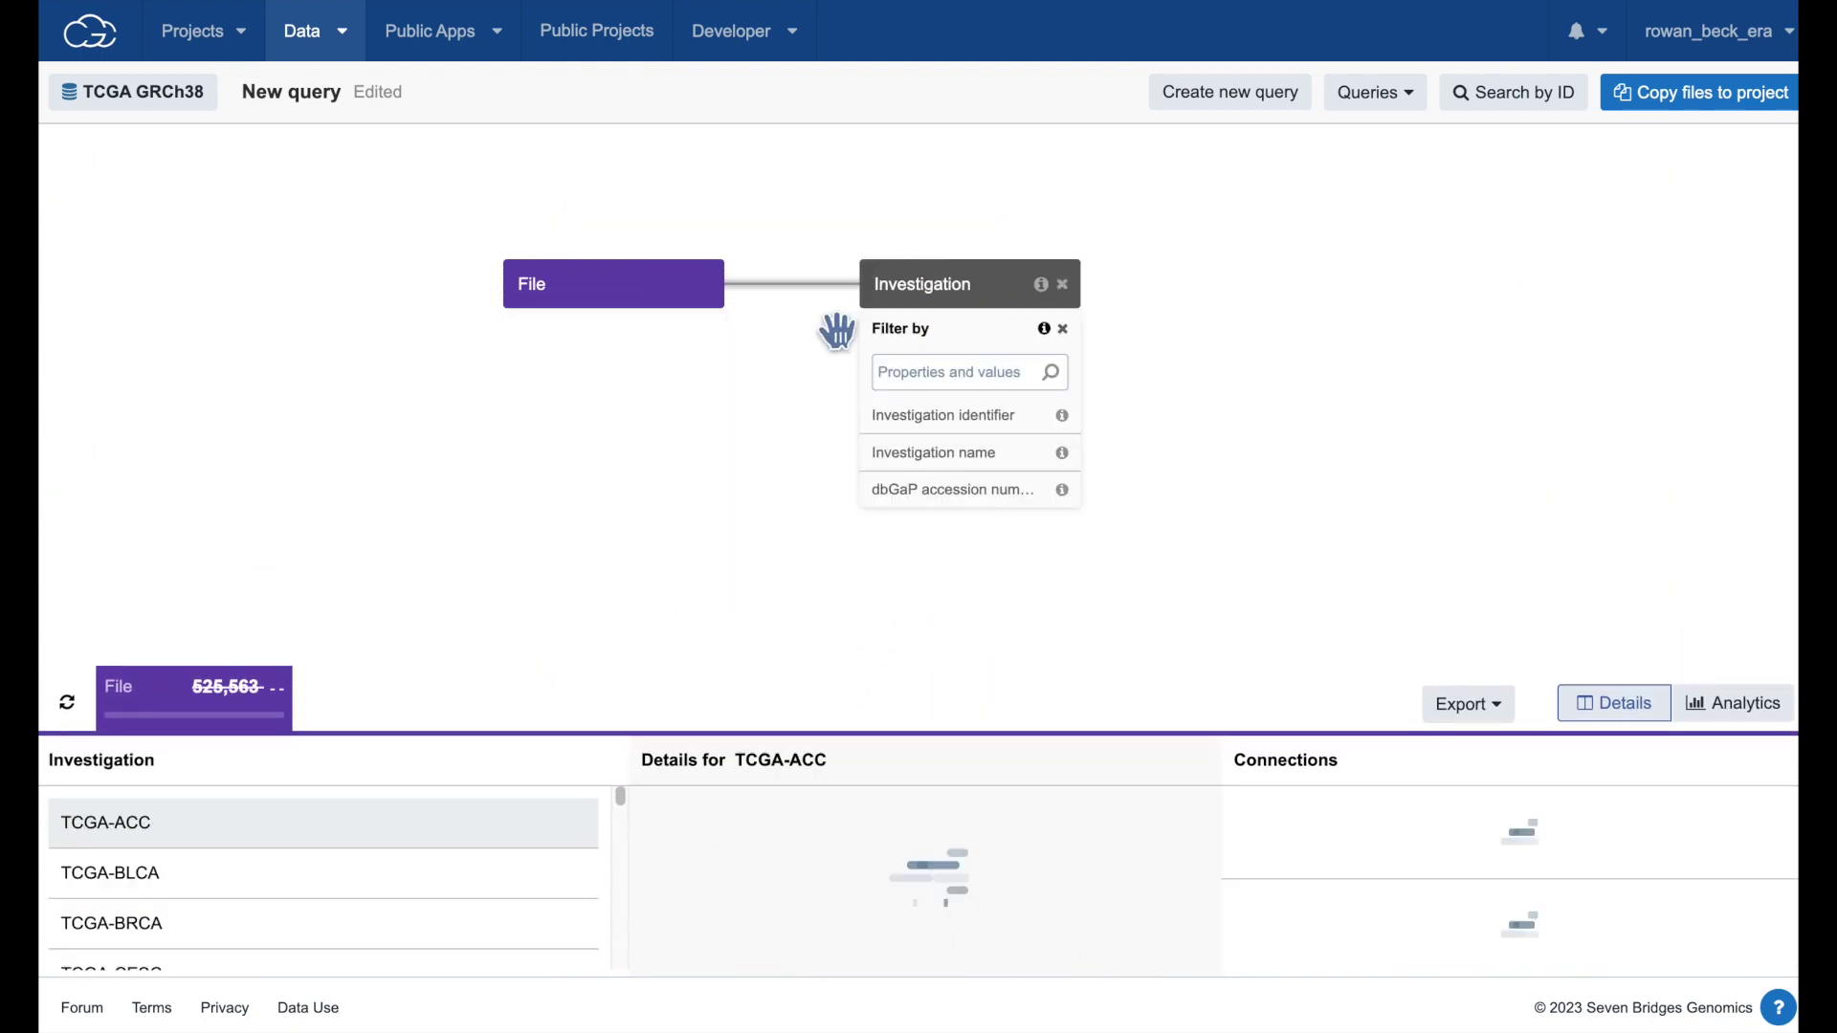
click(957, 456)
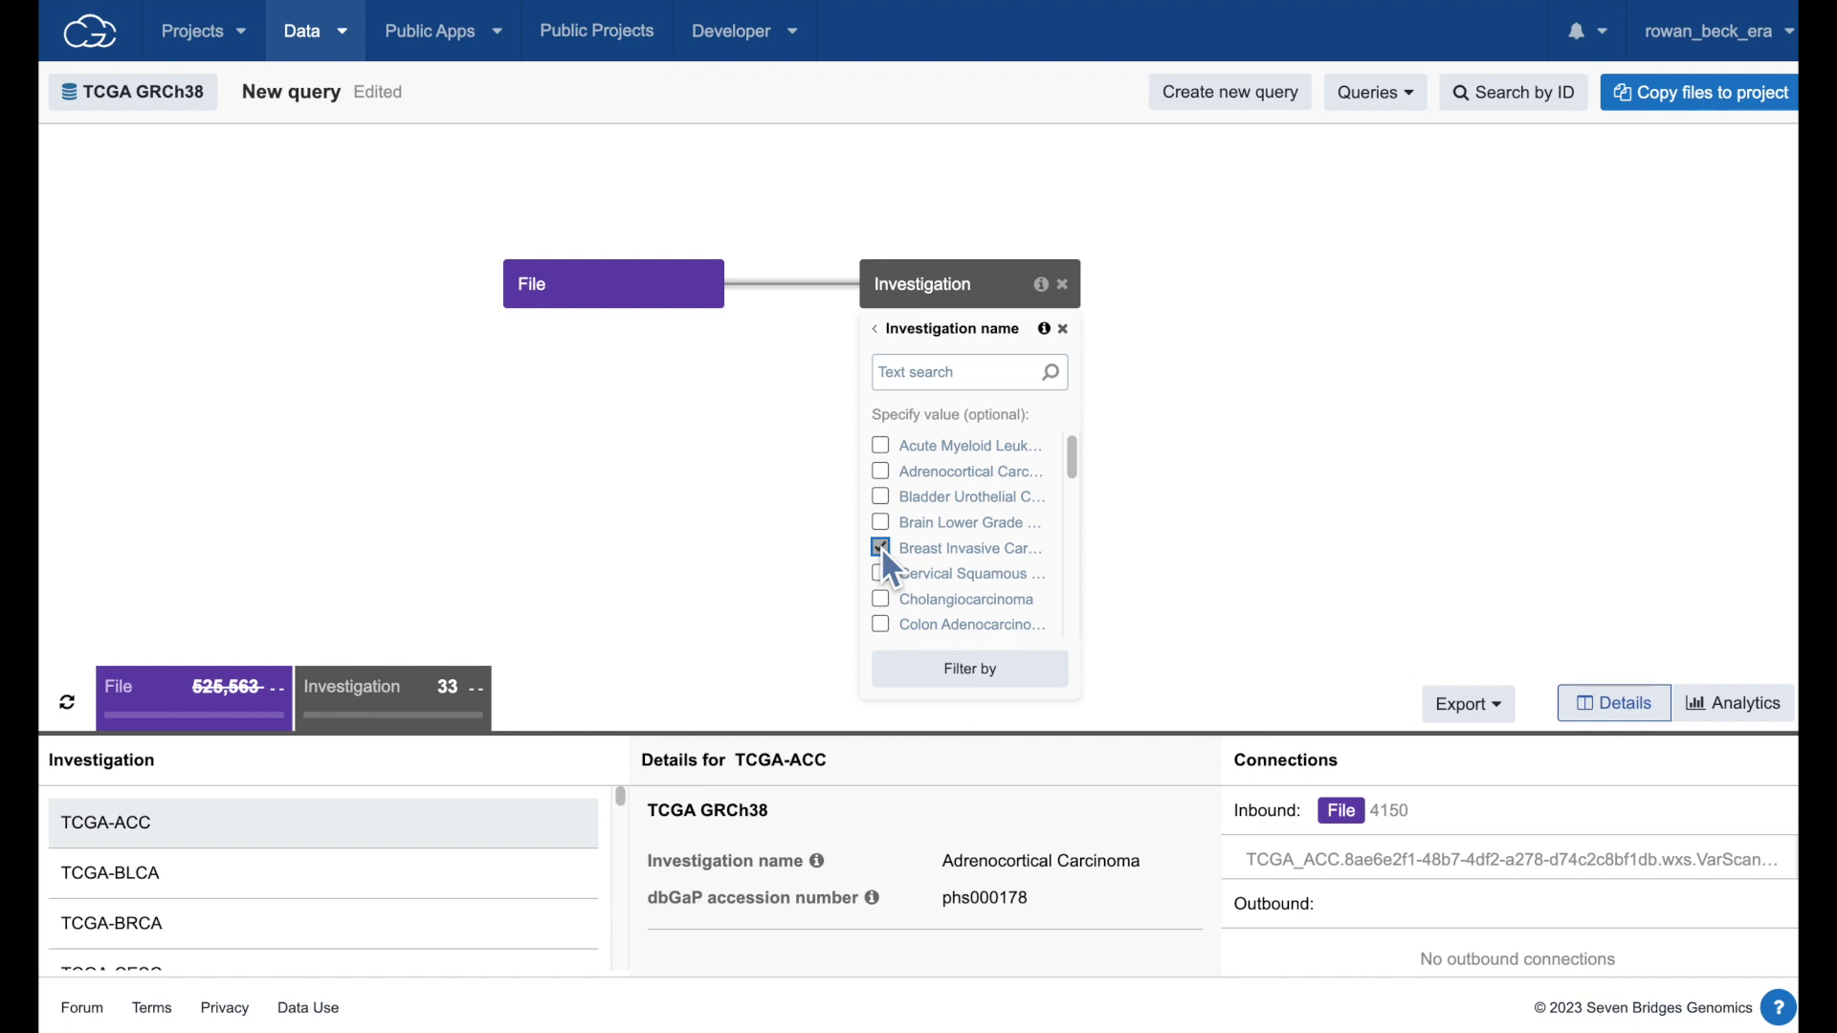
click(995, 673)
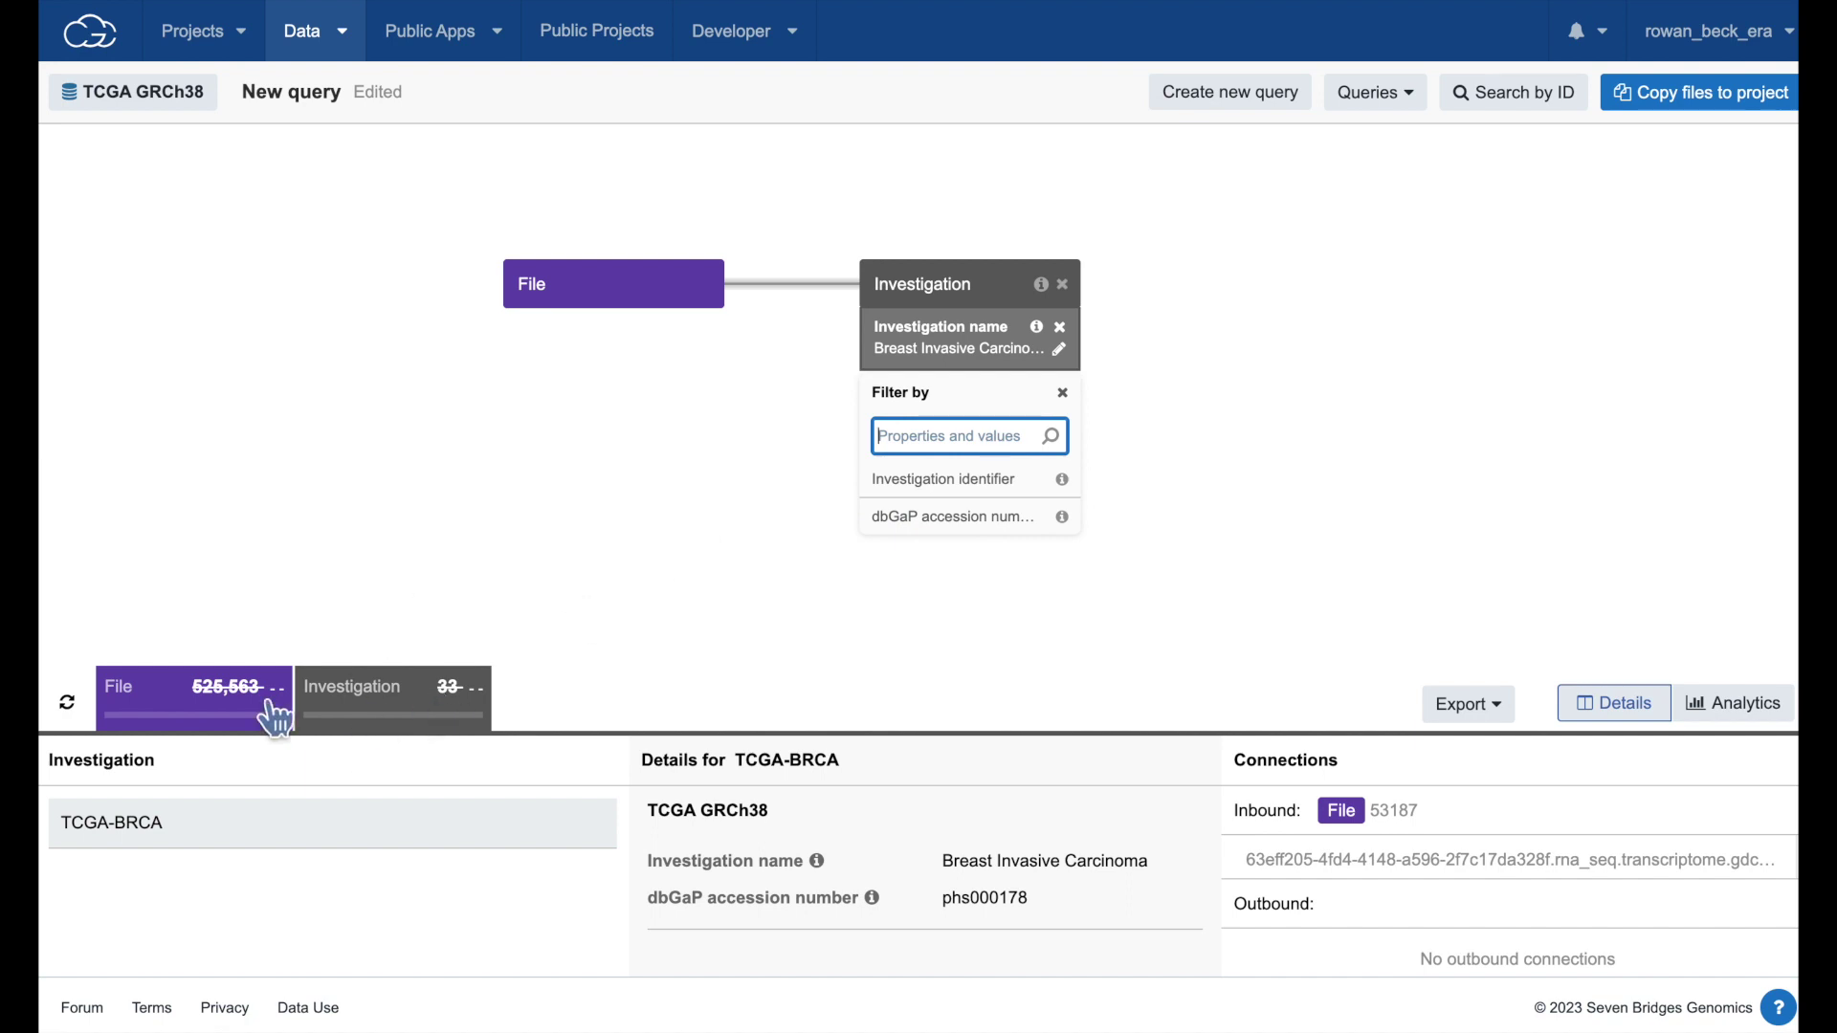
click(67, 702)
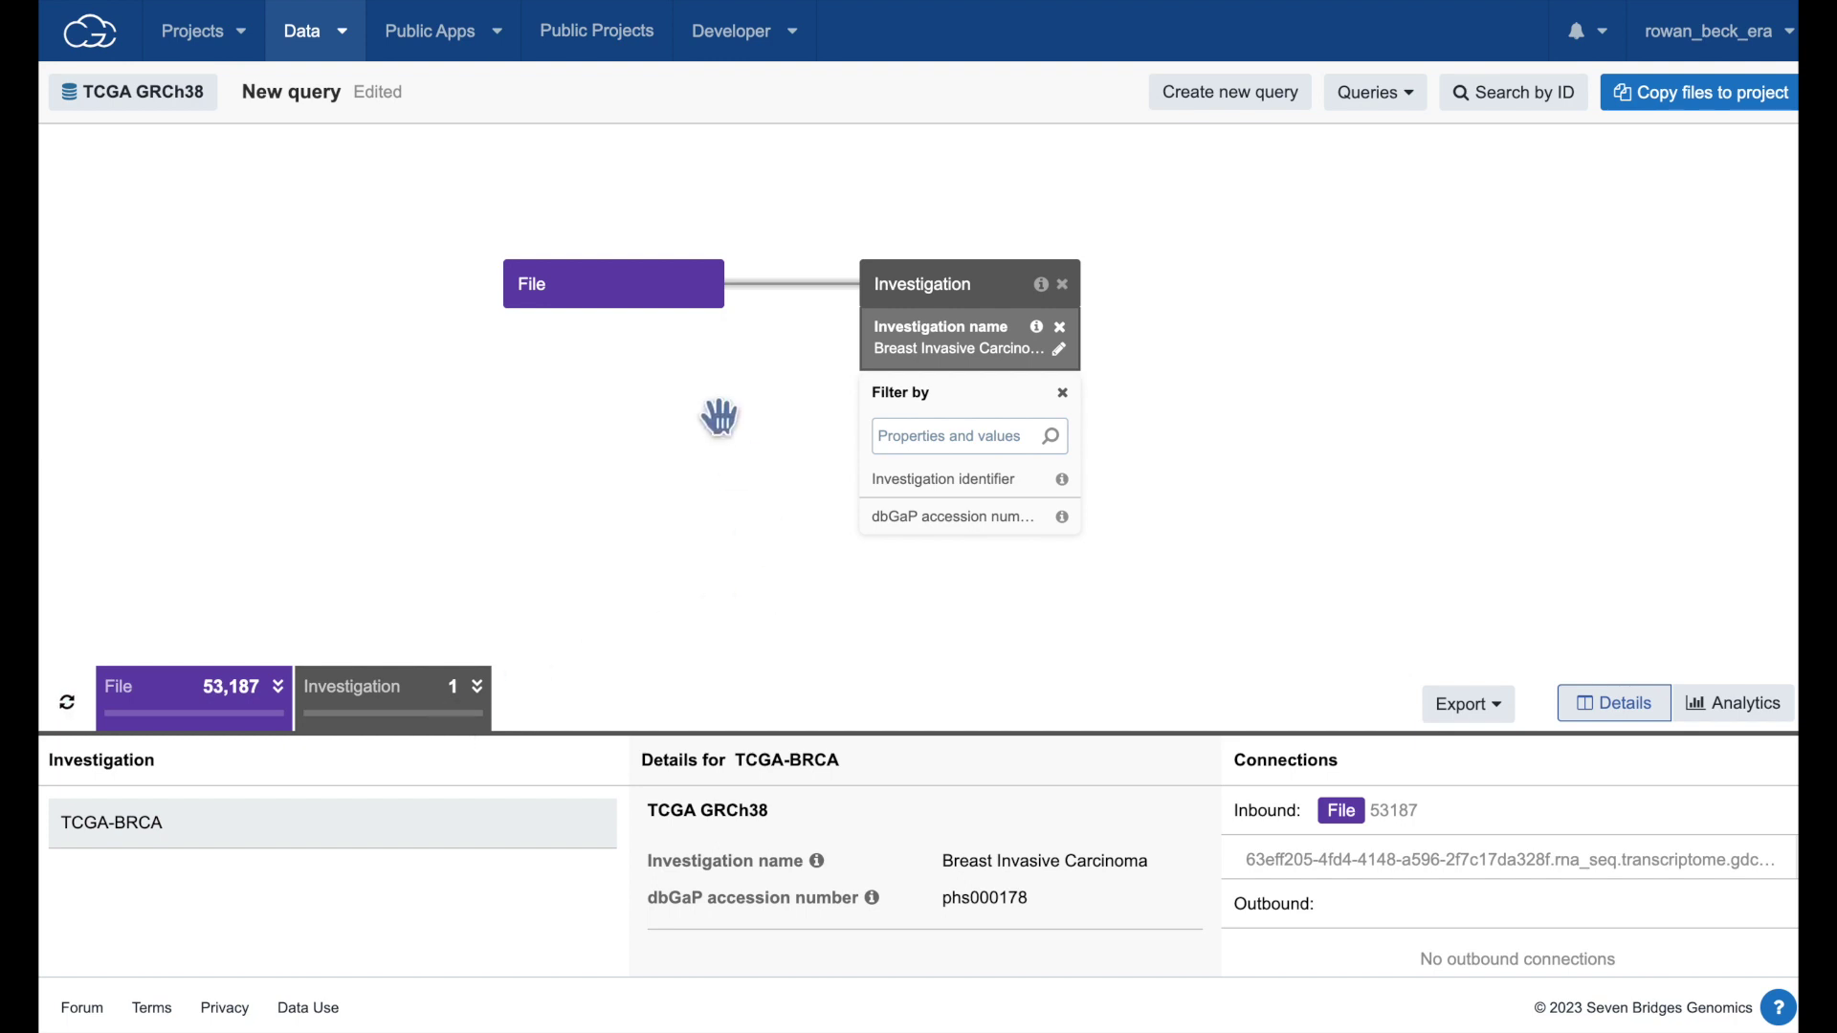
- Restrict the files to Open access level and refresh the count
drag(942, 295, 951, 184)
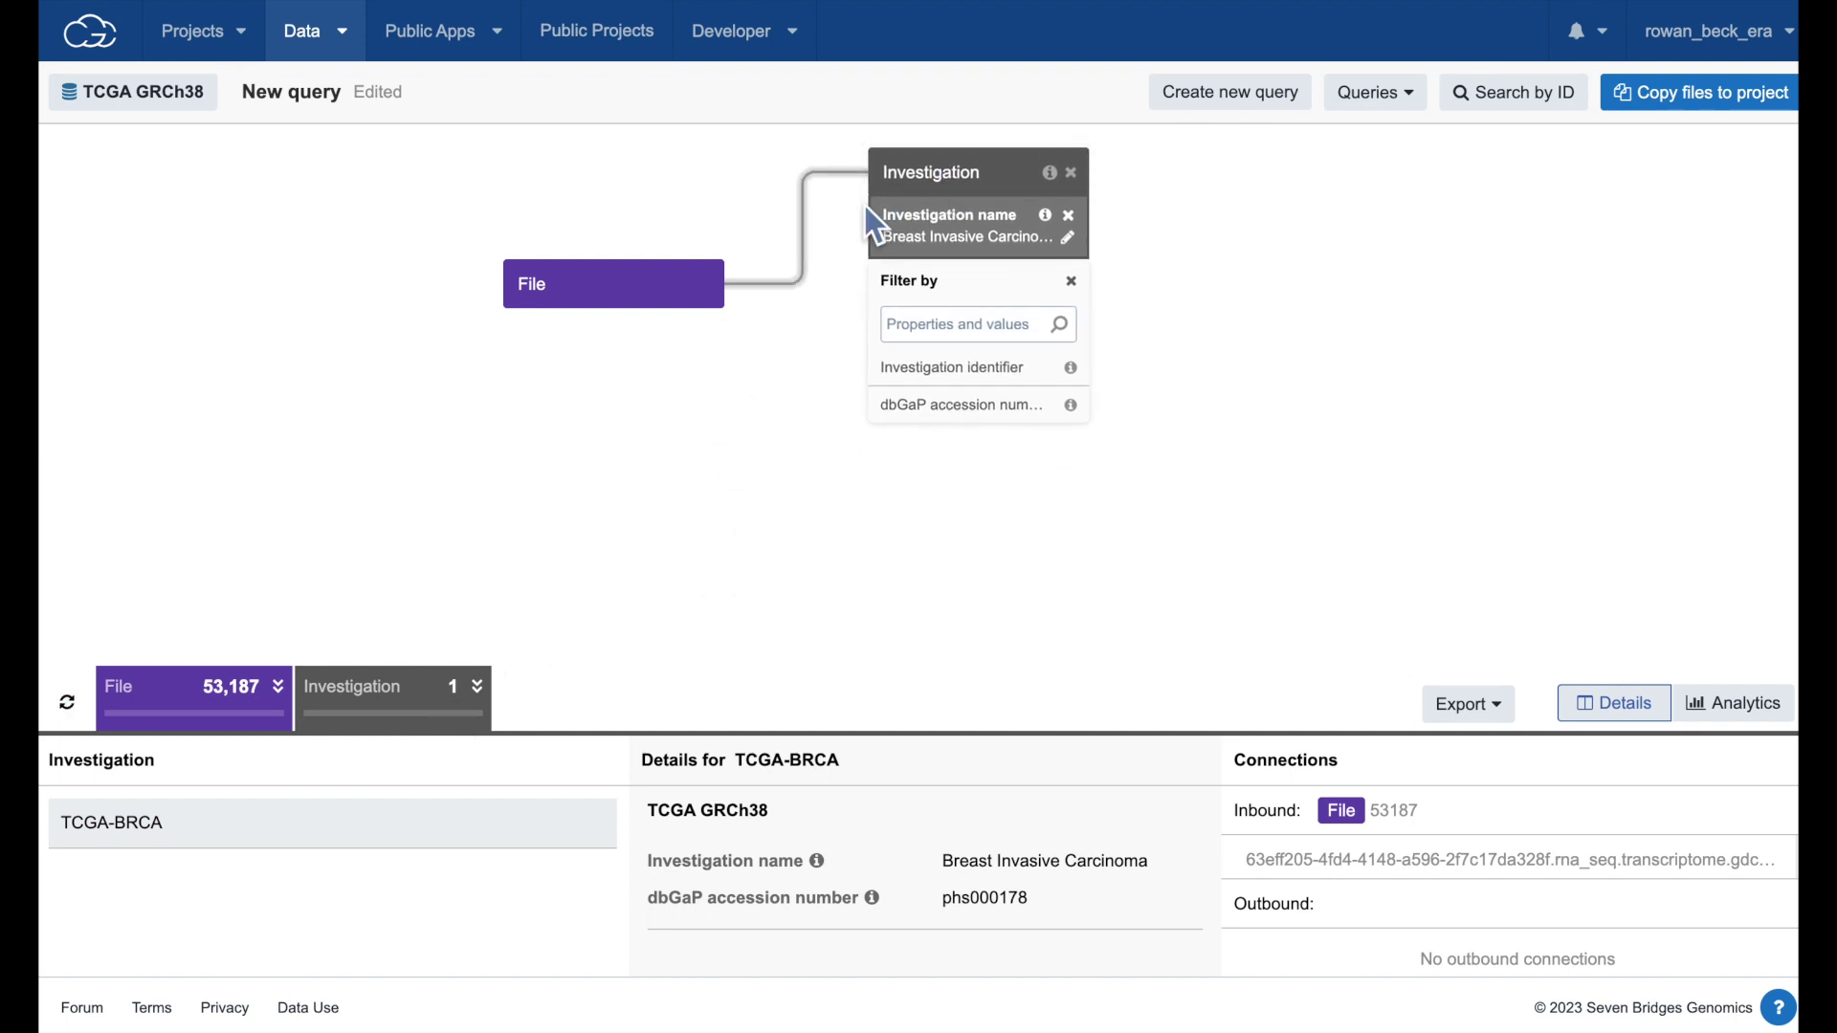
click(636, 302)
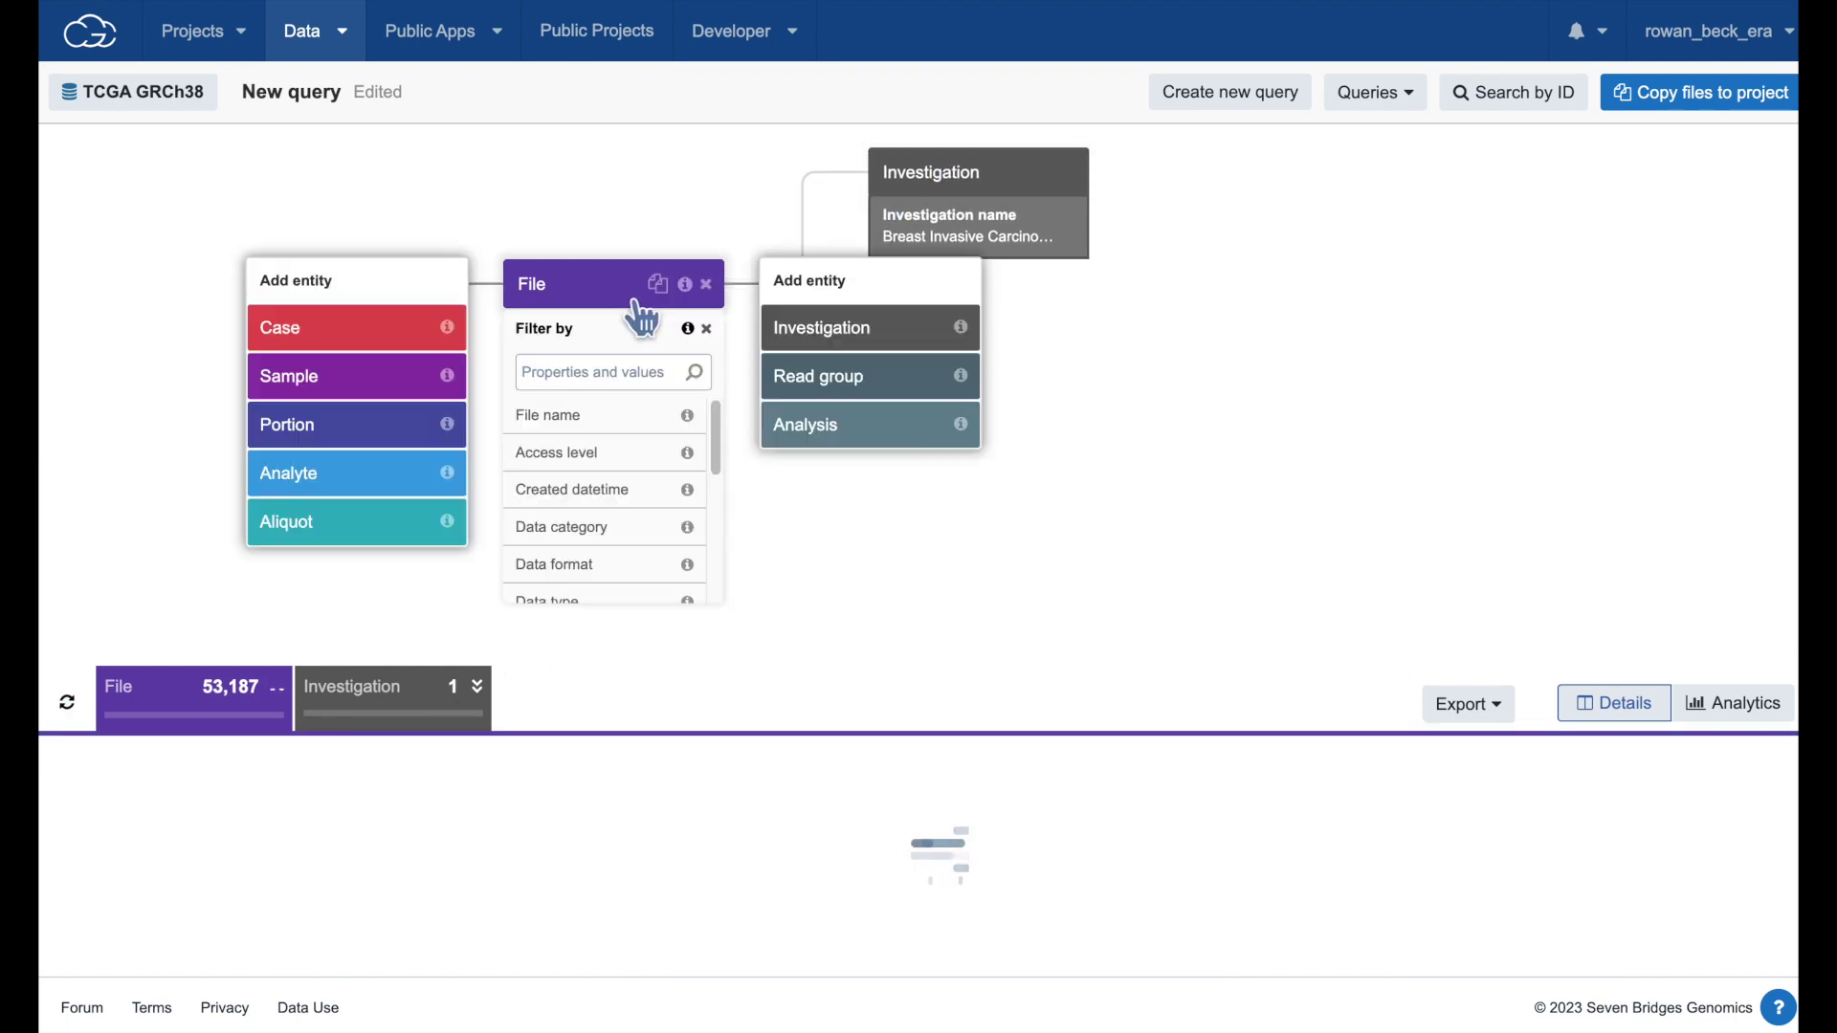
click(601, 452)
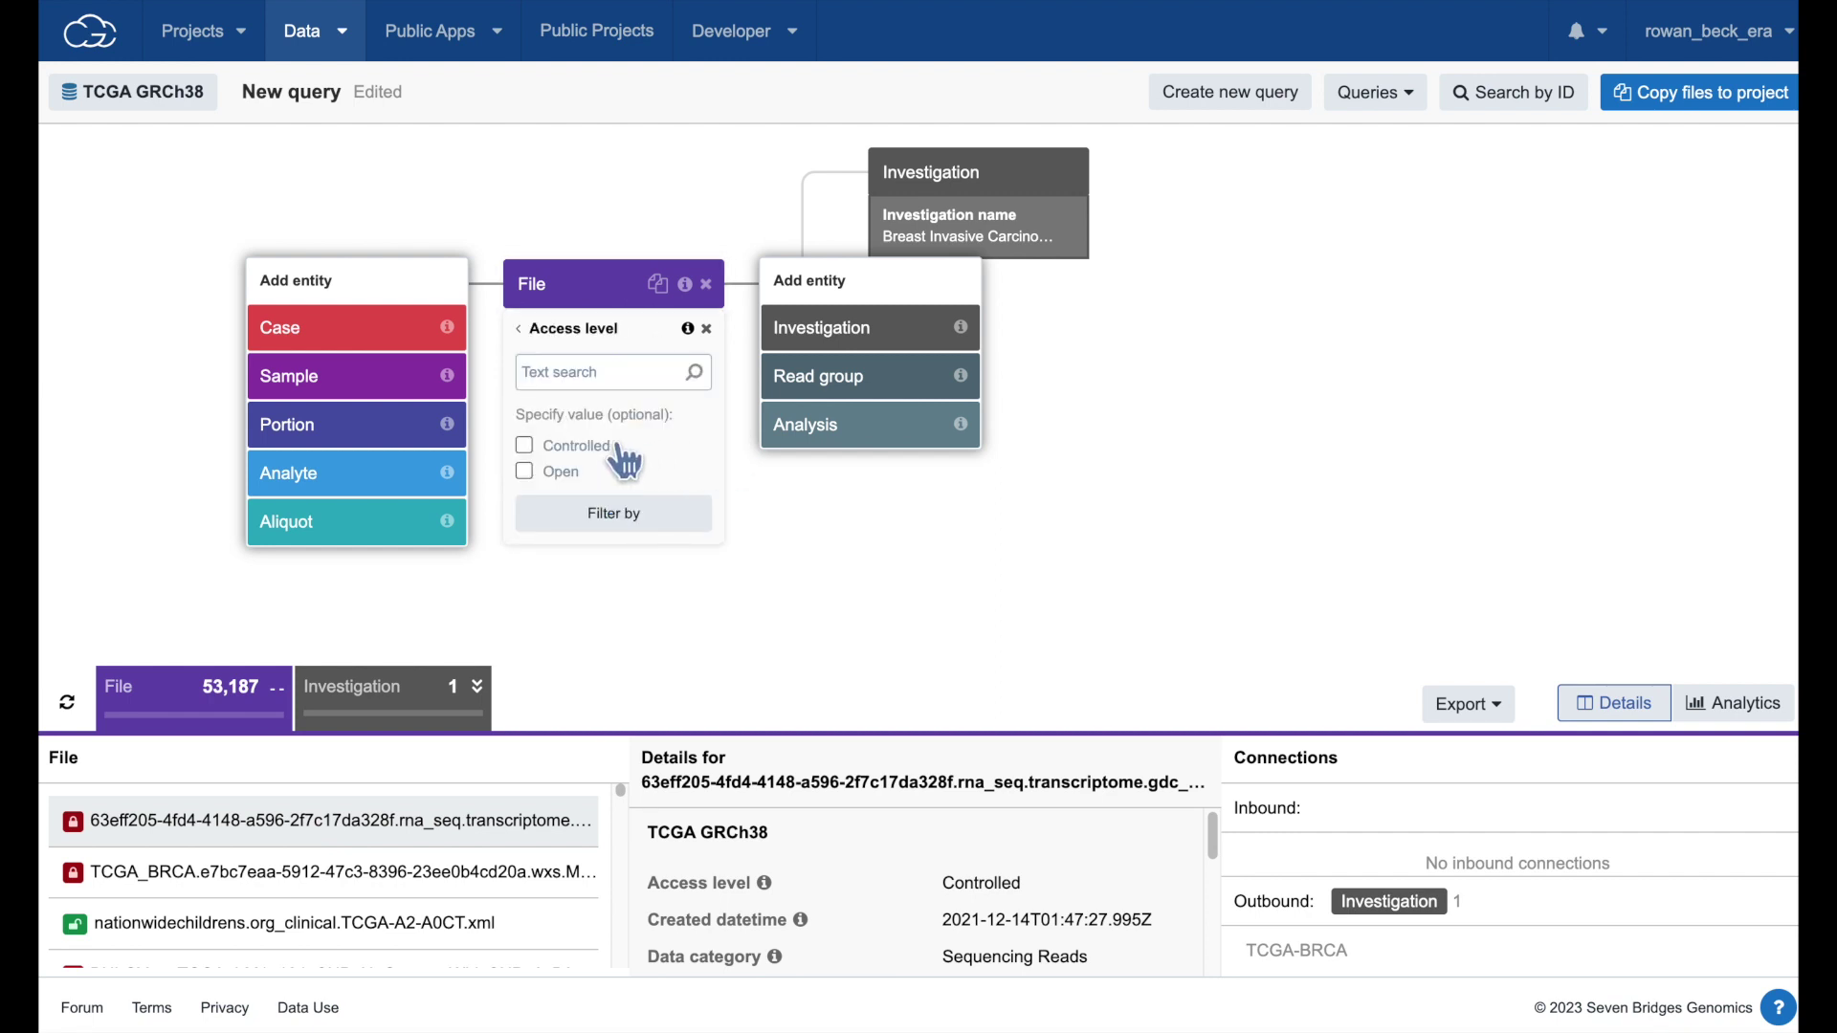
click(524, 472)
click(646, 532)
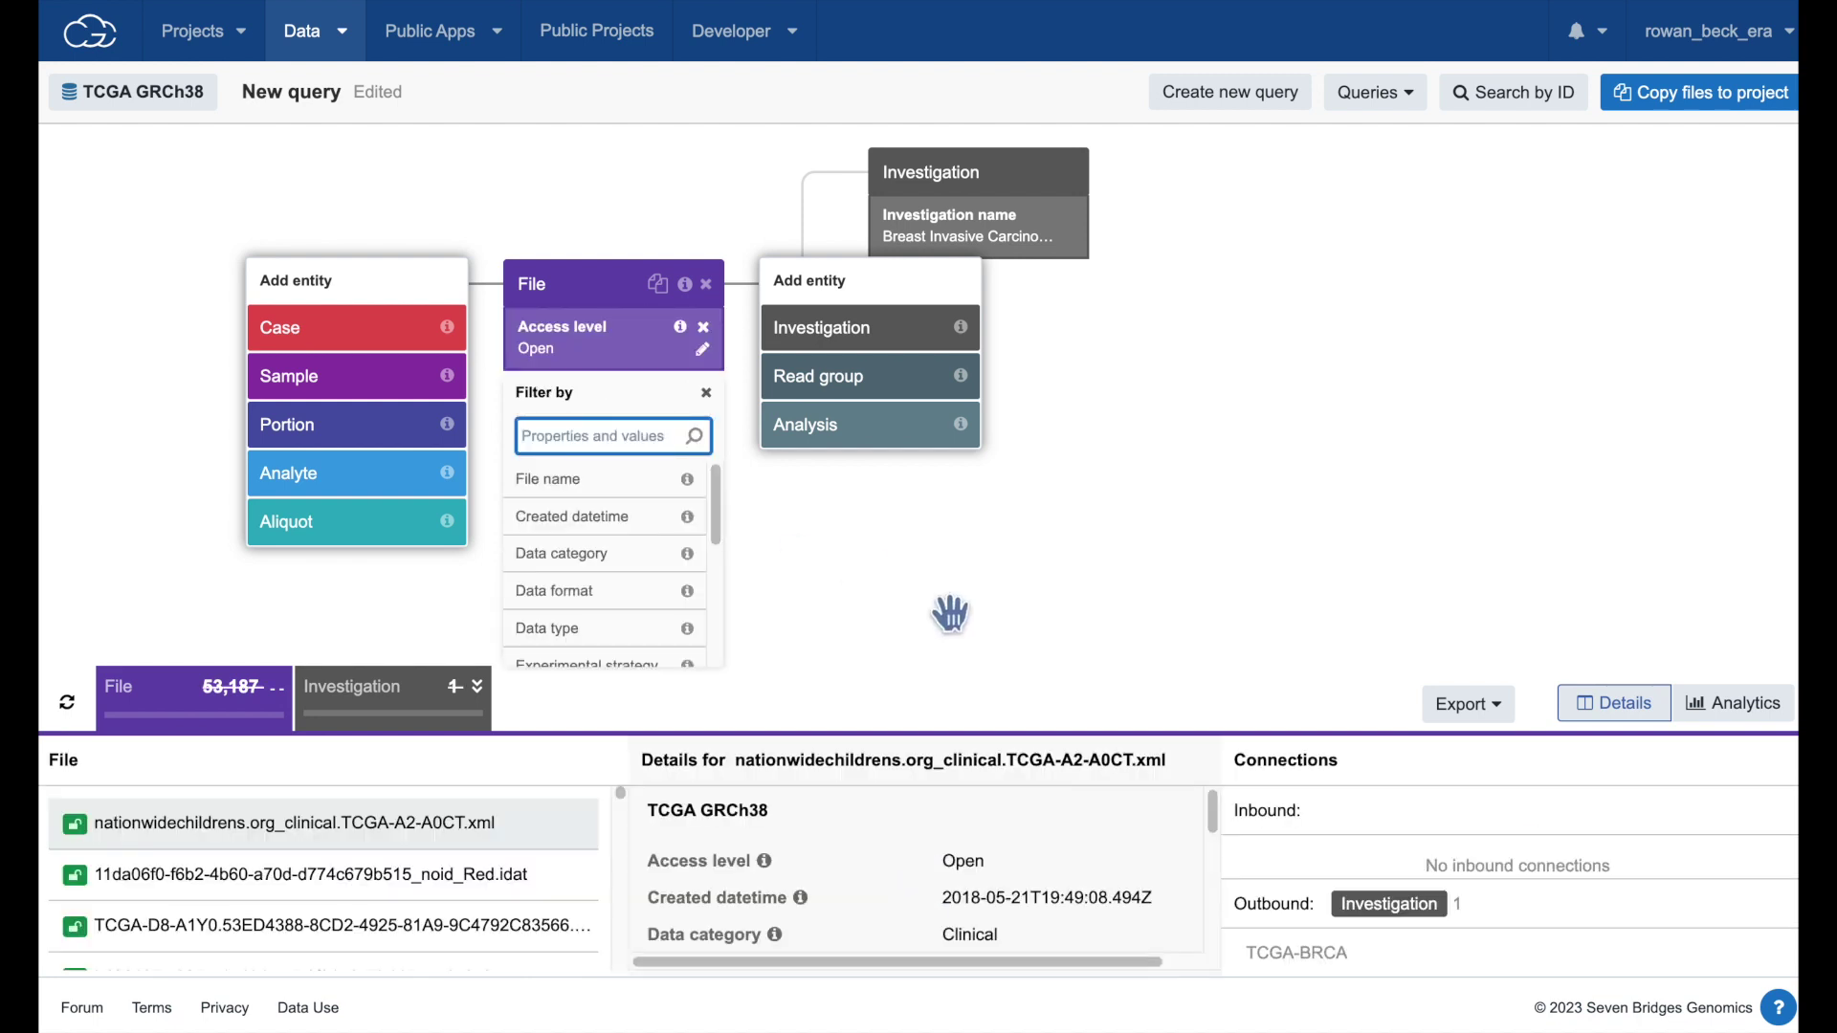
click(67, 703)
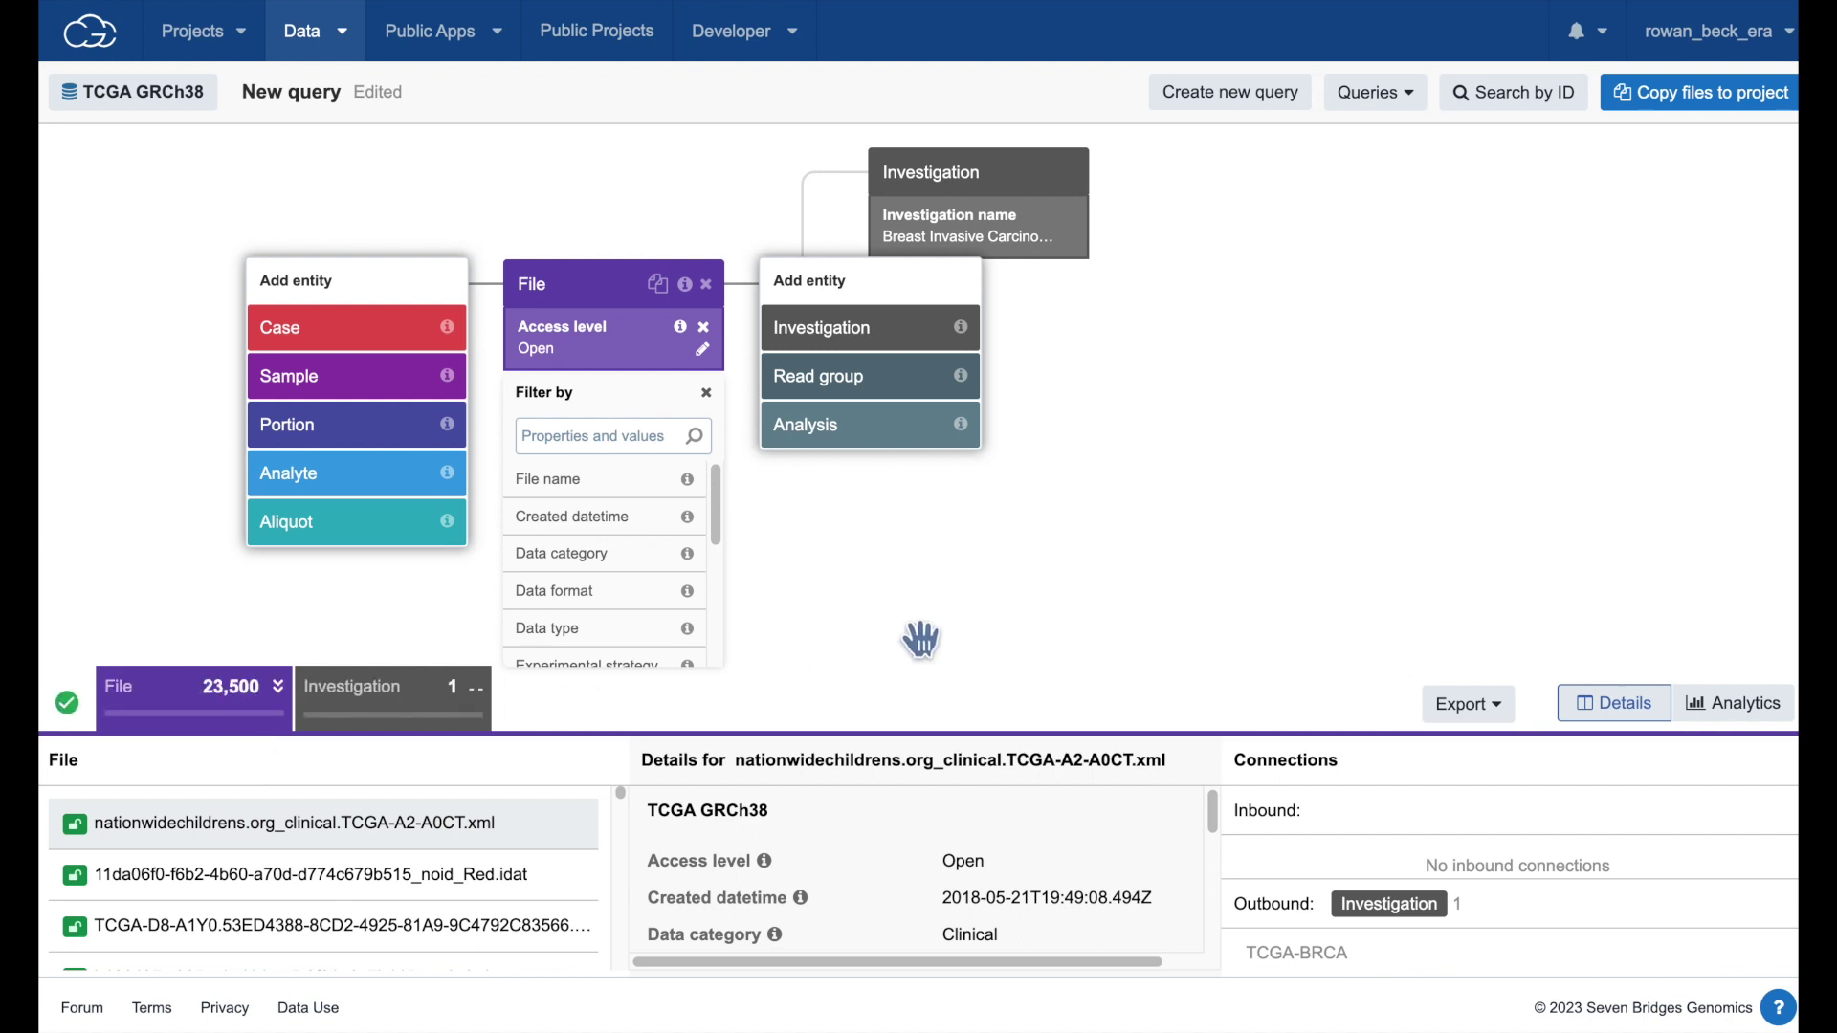
- Filter the files to RNA-Seq, leaving 1,231, and choose a project to copy them to
drag(715, 491, 722, 554)
click(660, 521)
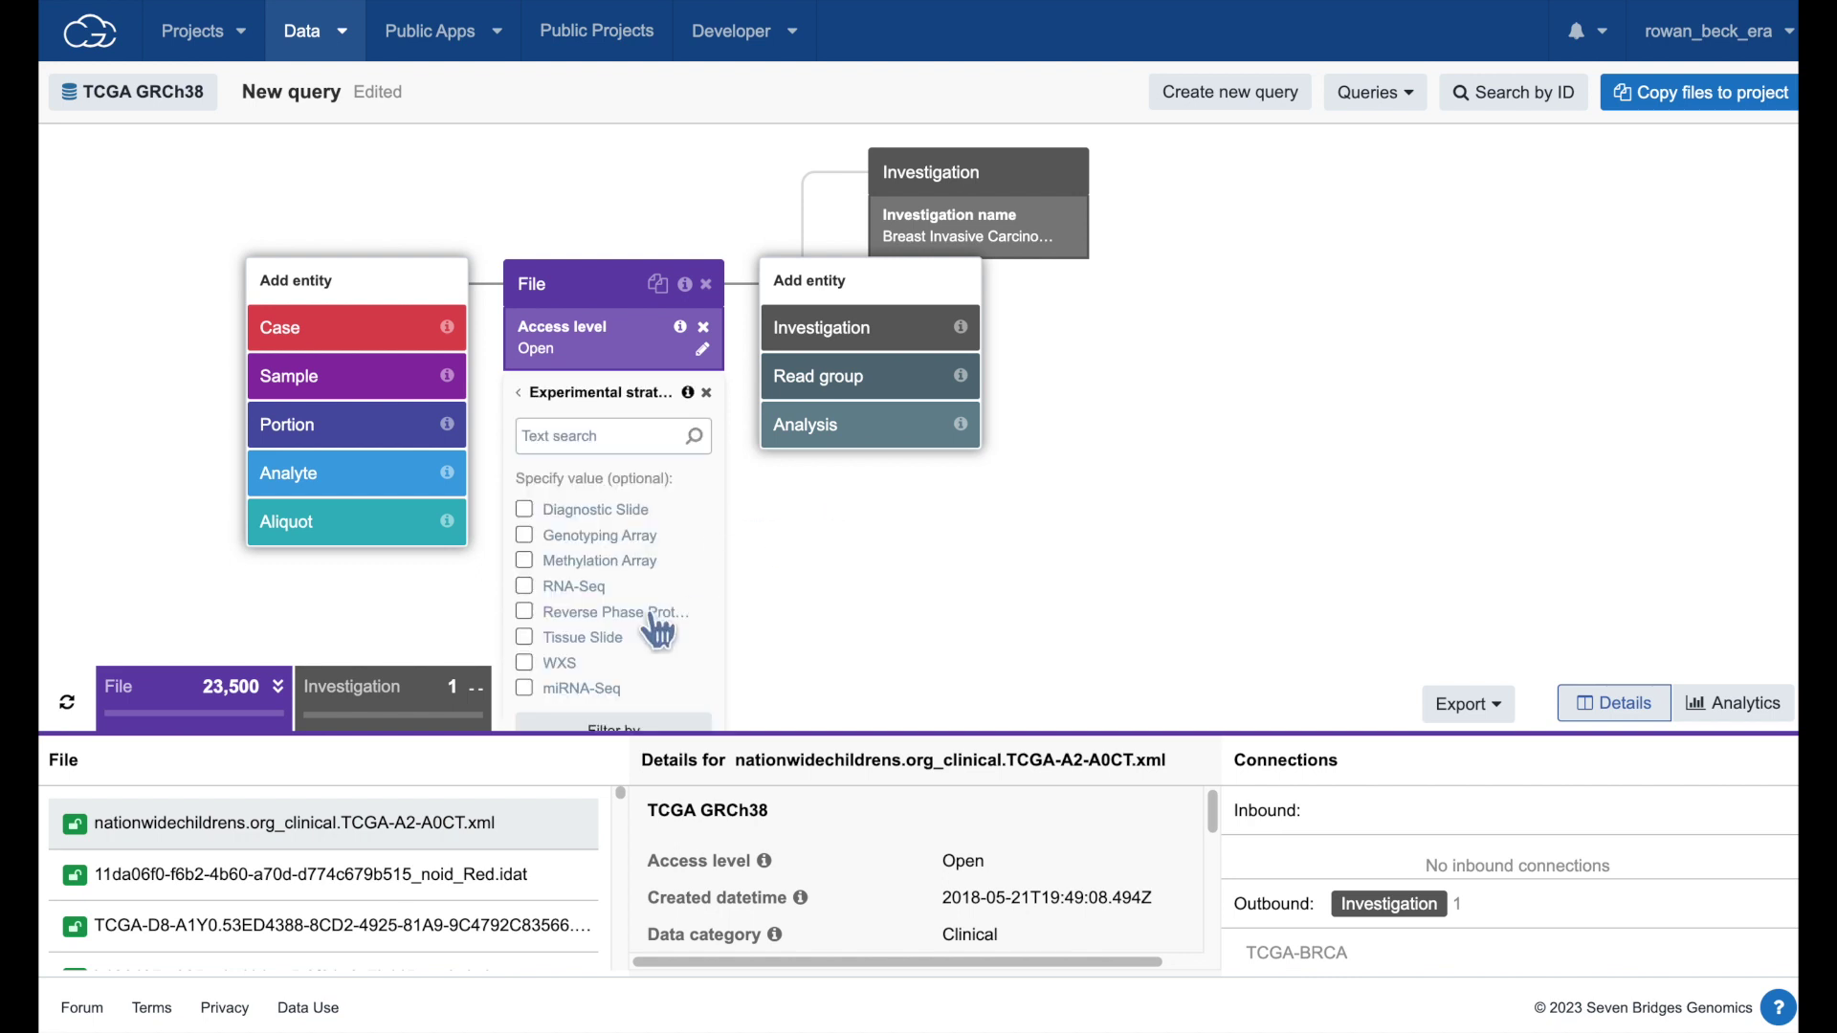
click(525, 585)
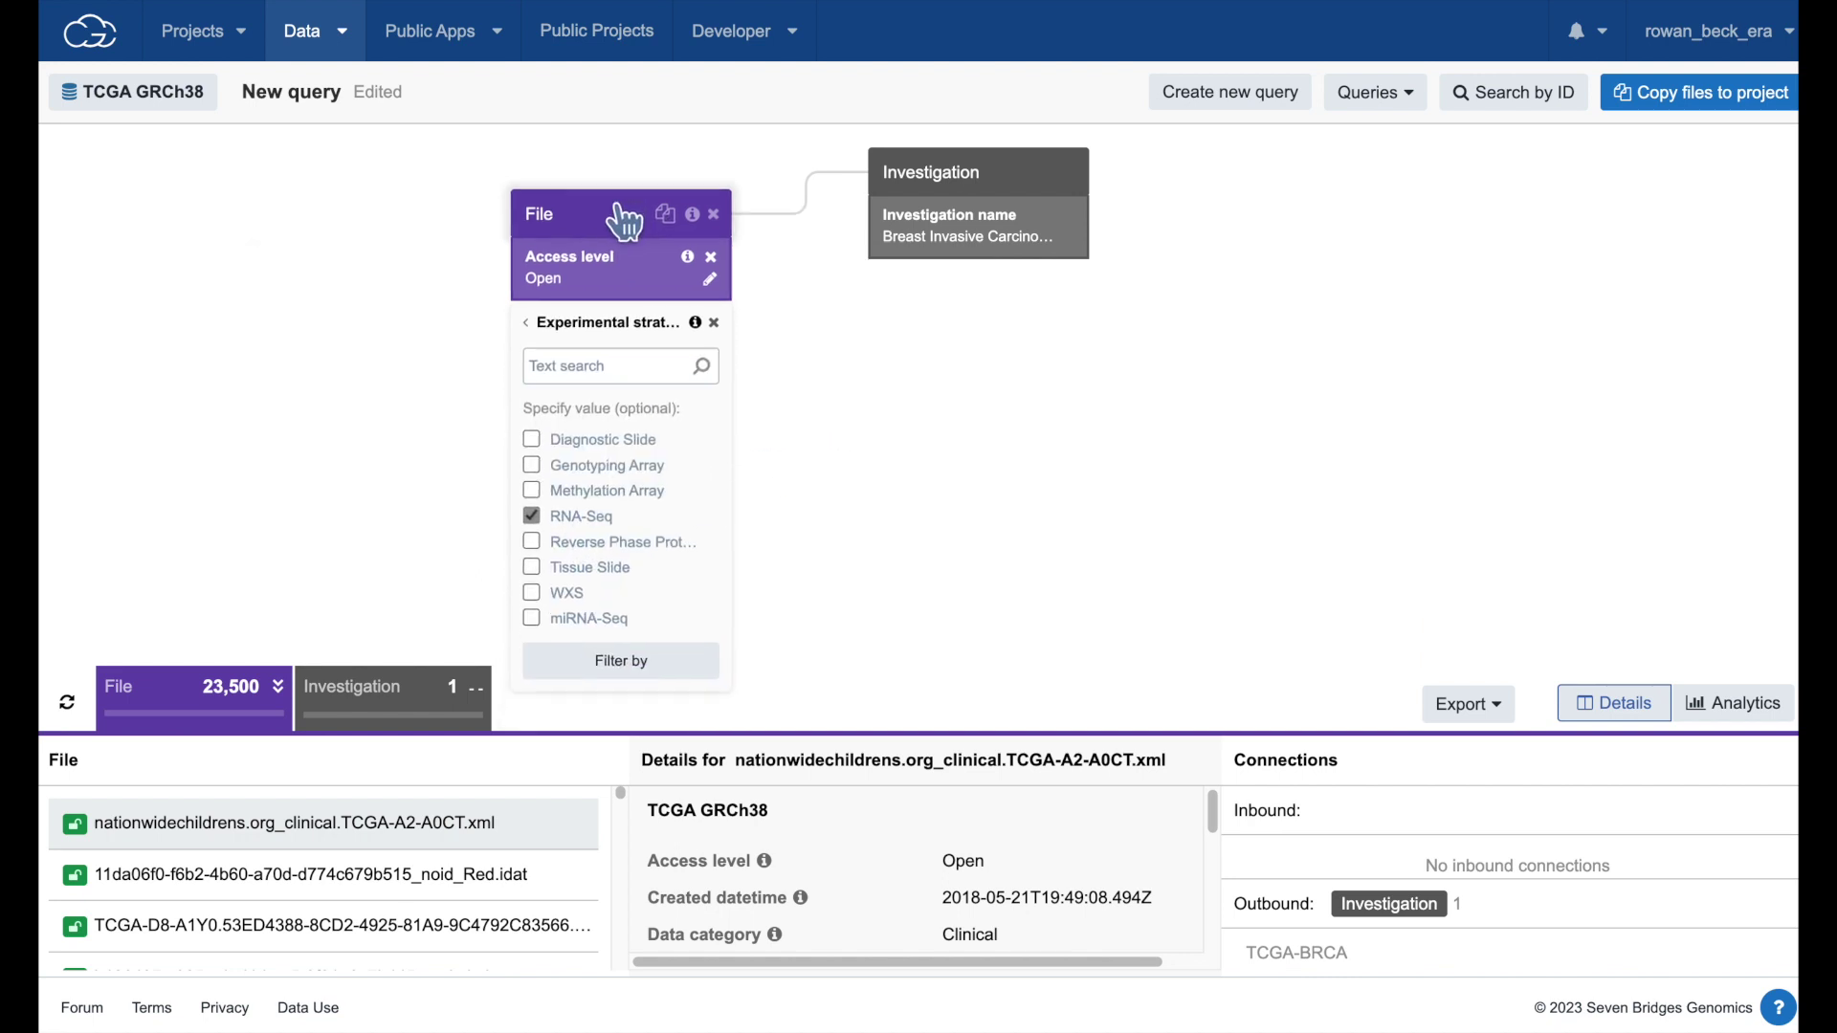
click(620, 639)
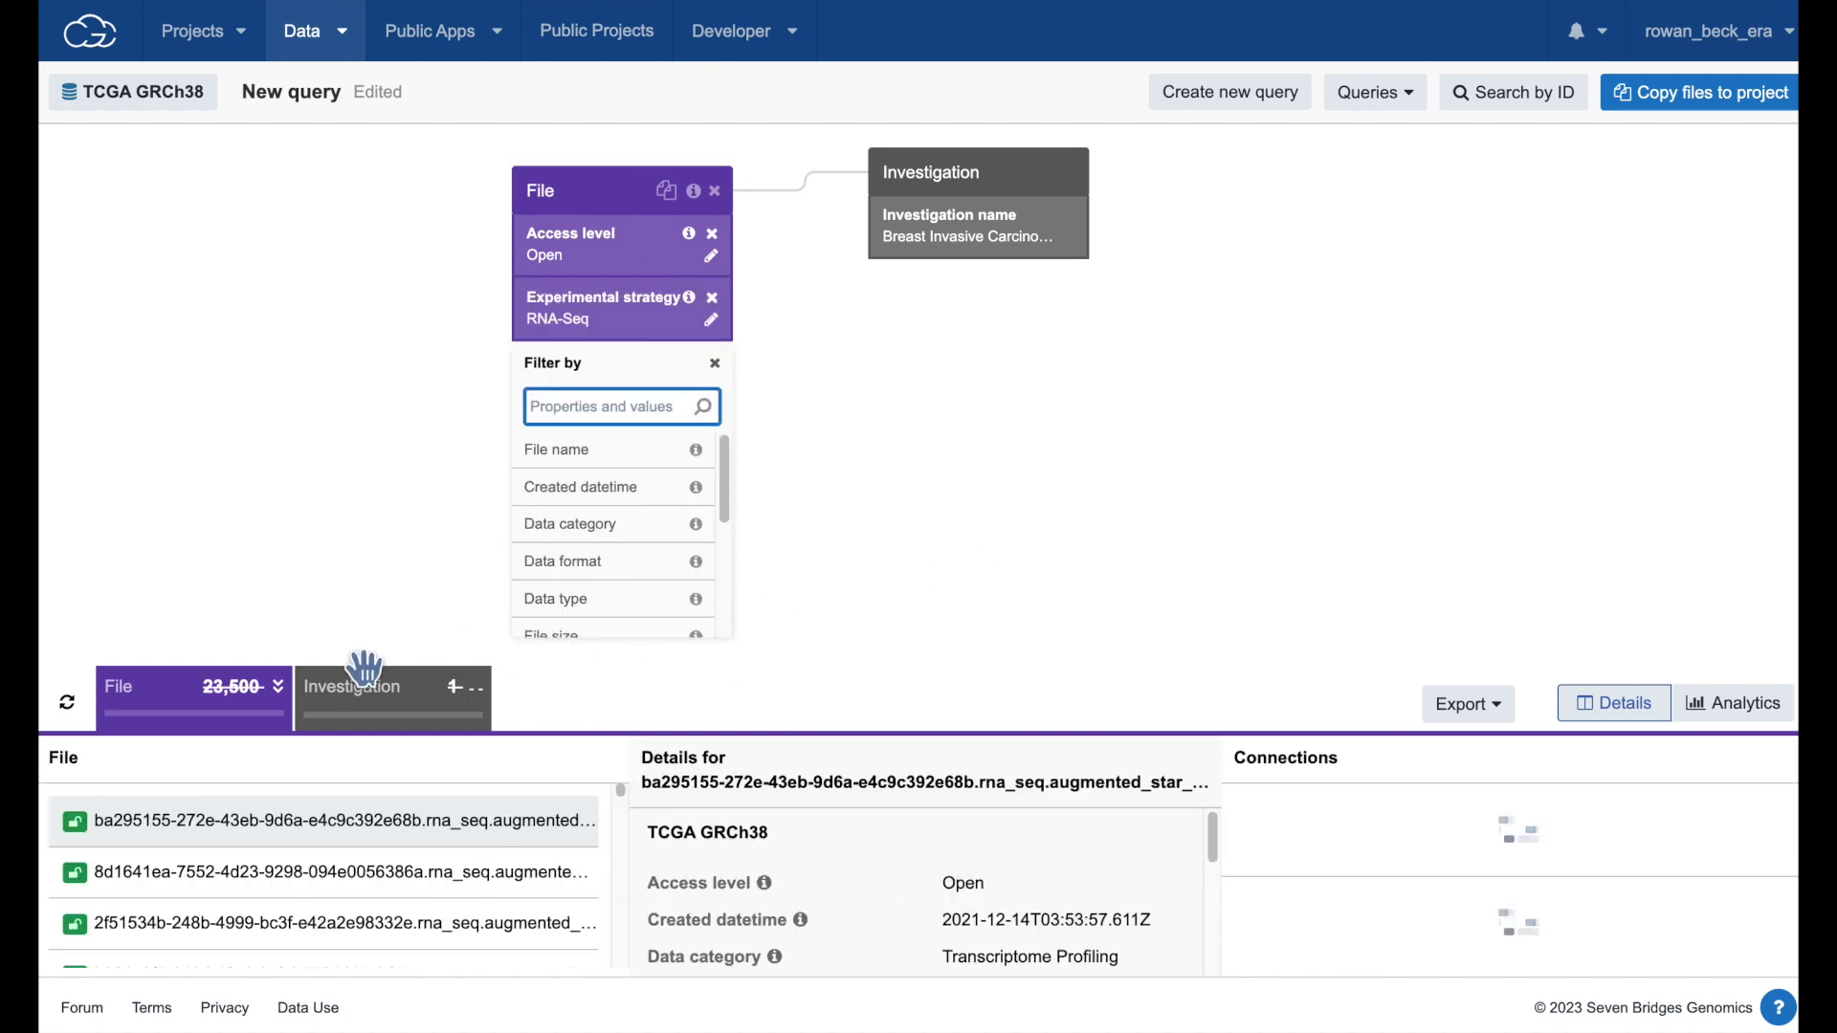
click(75, 706)
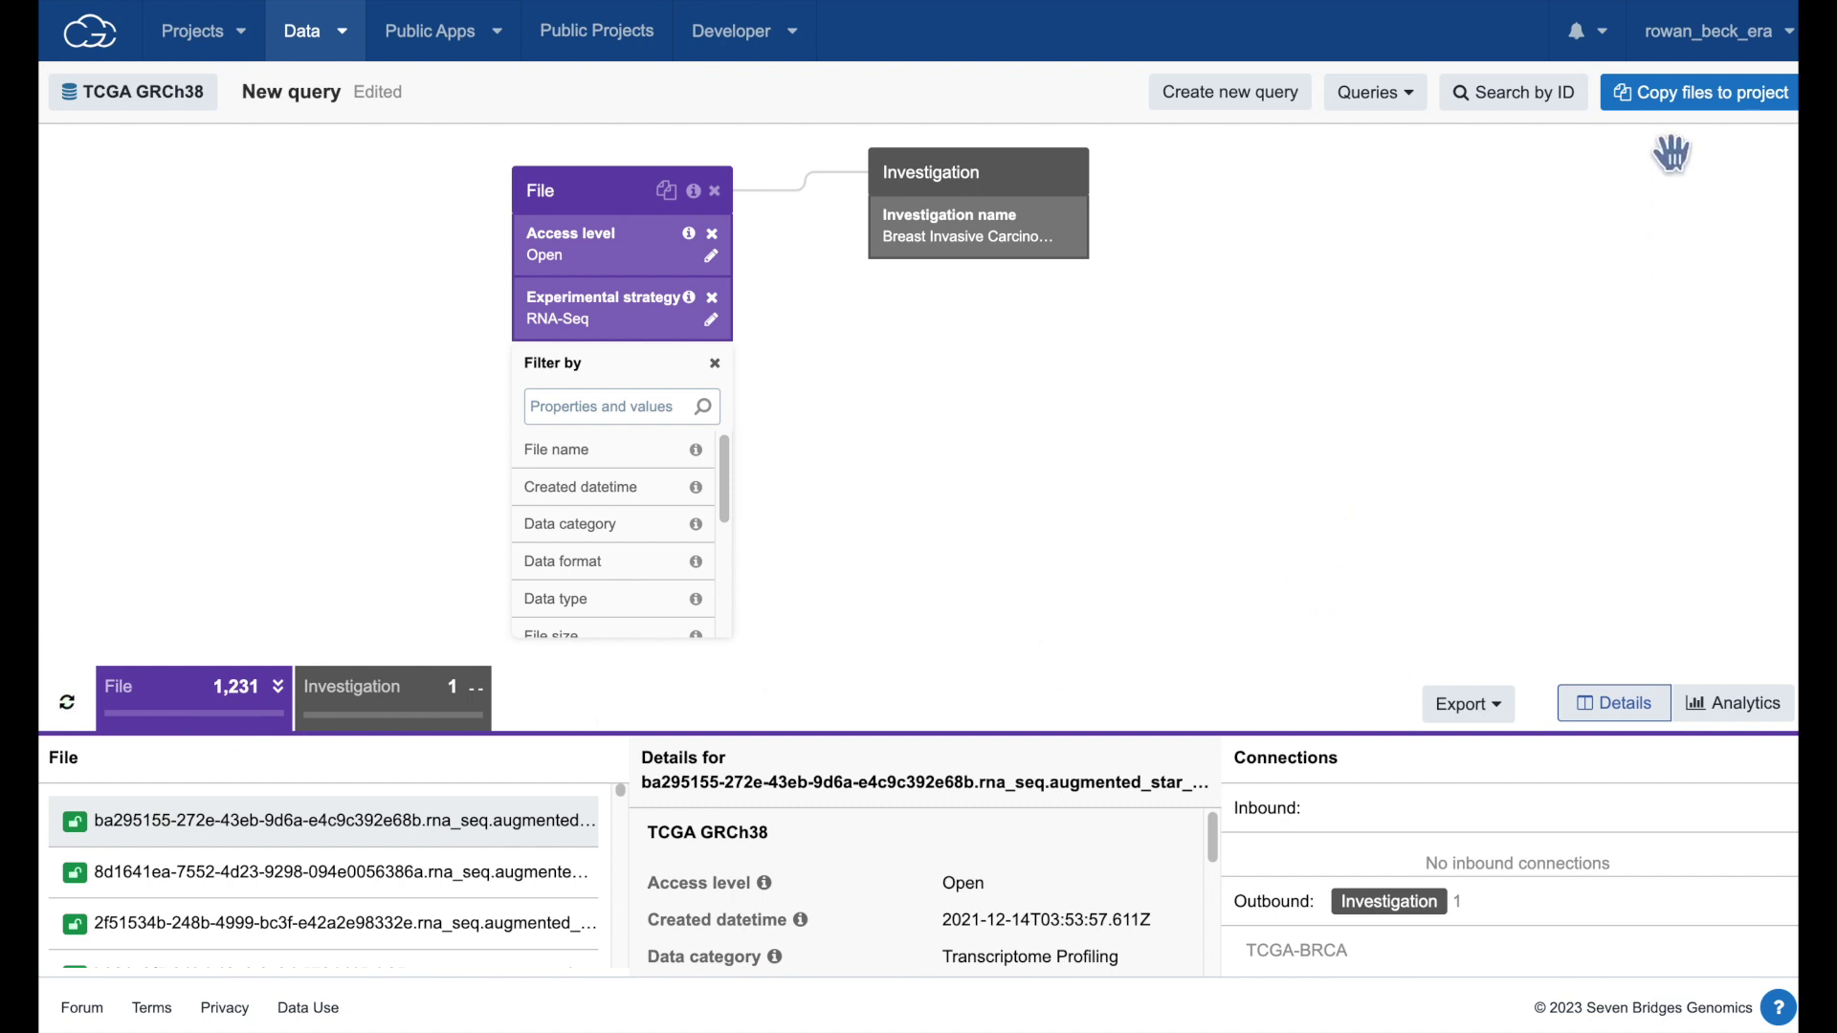
click(1665, 107)
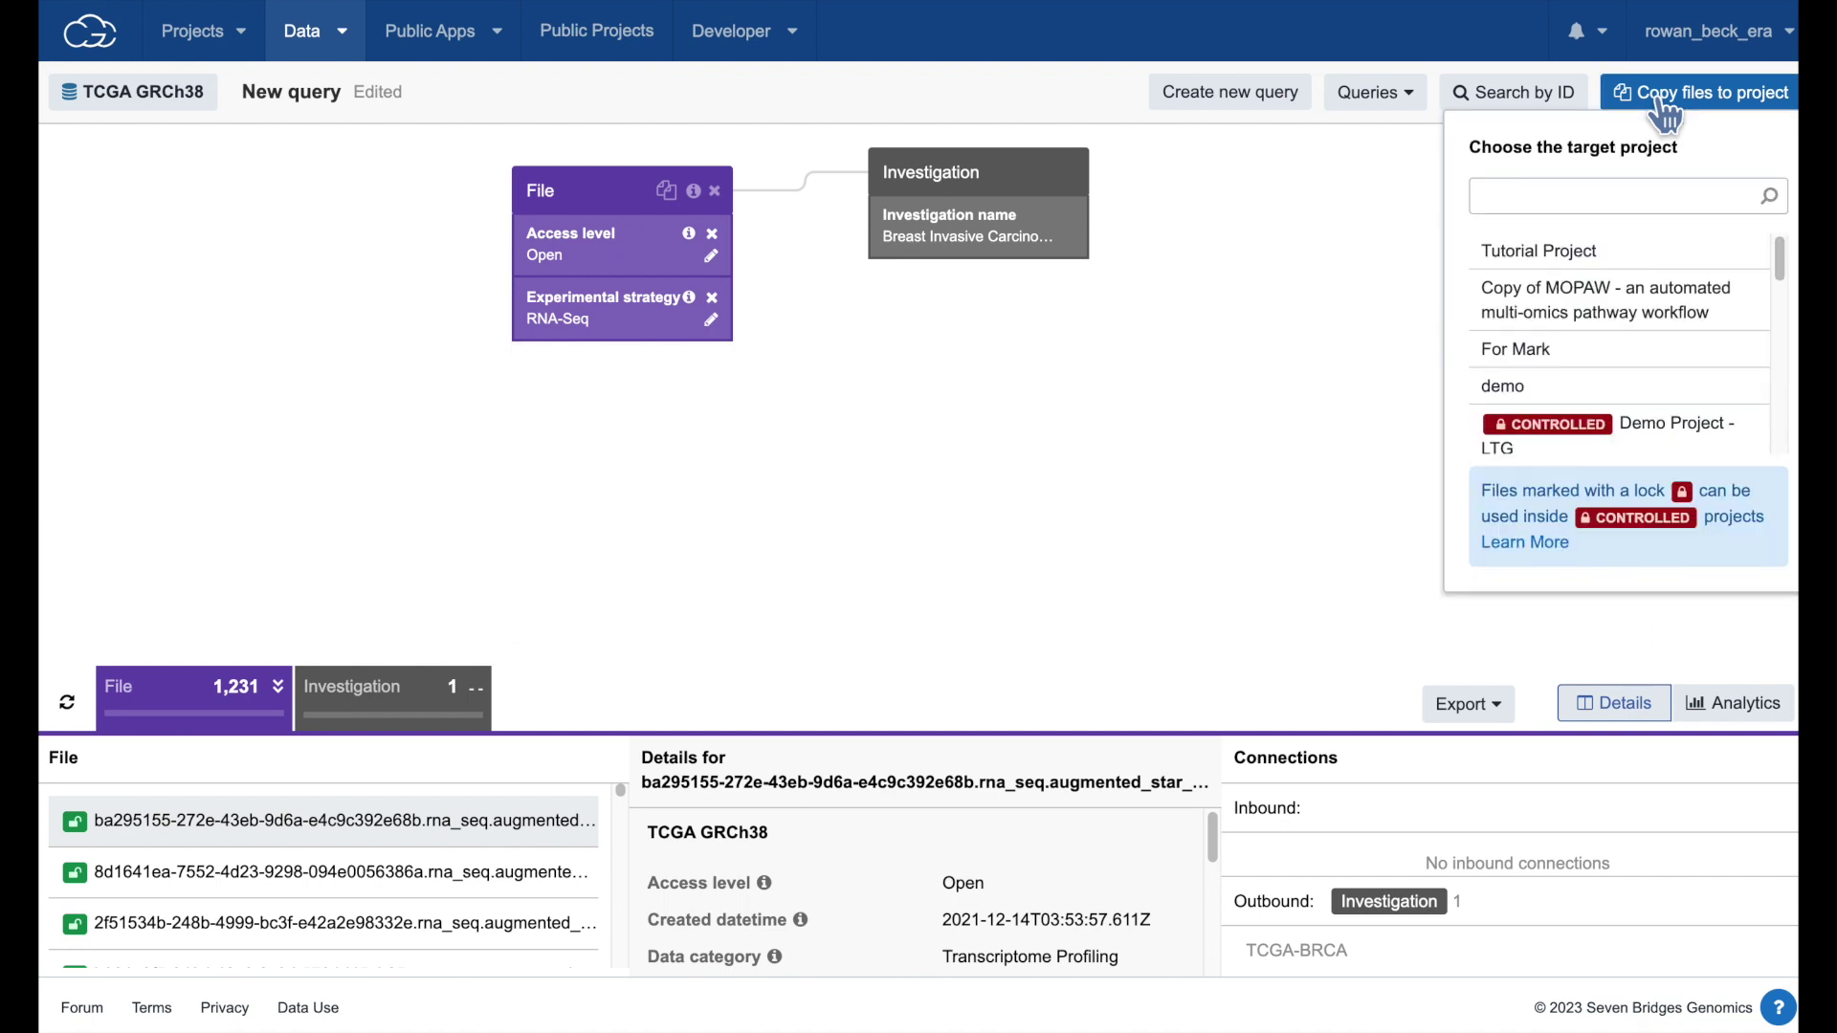
- Copy the 1,231 files into Tutorial Project tagged TCGA and RNAseq
click(1570, 259)
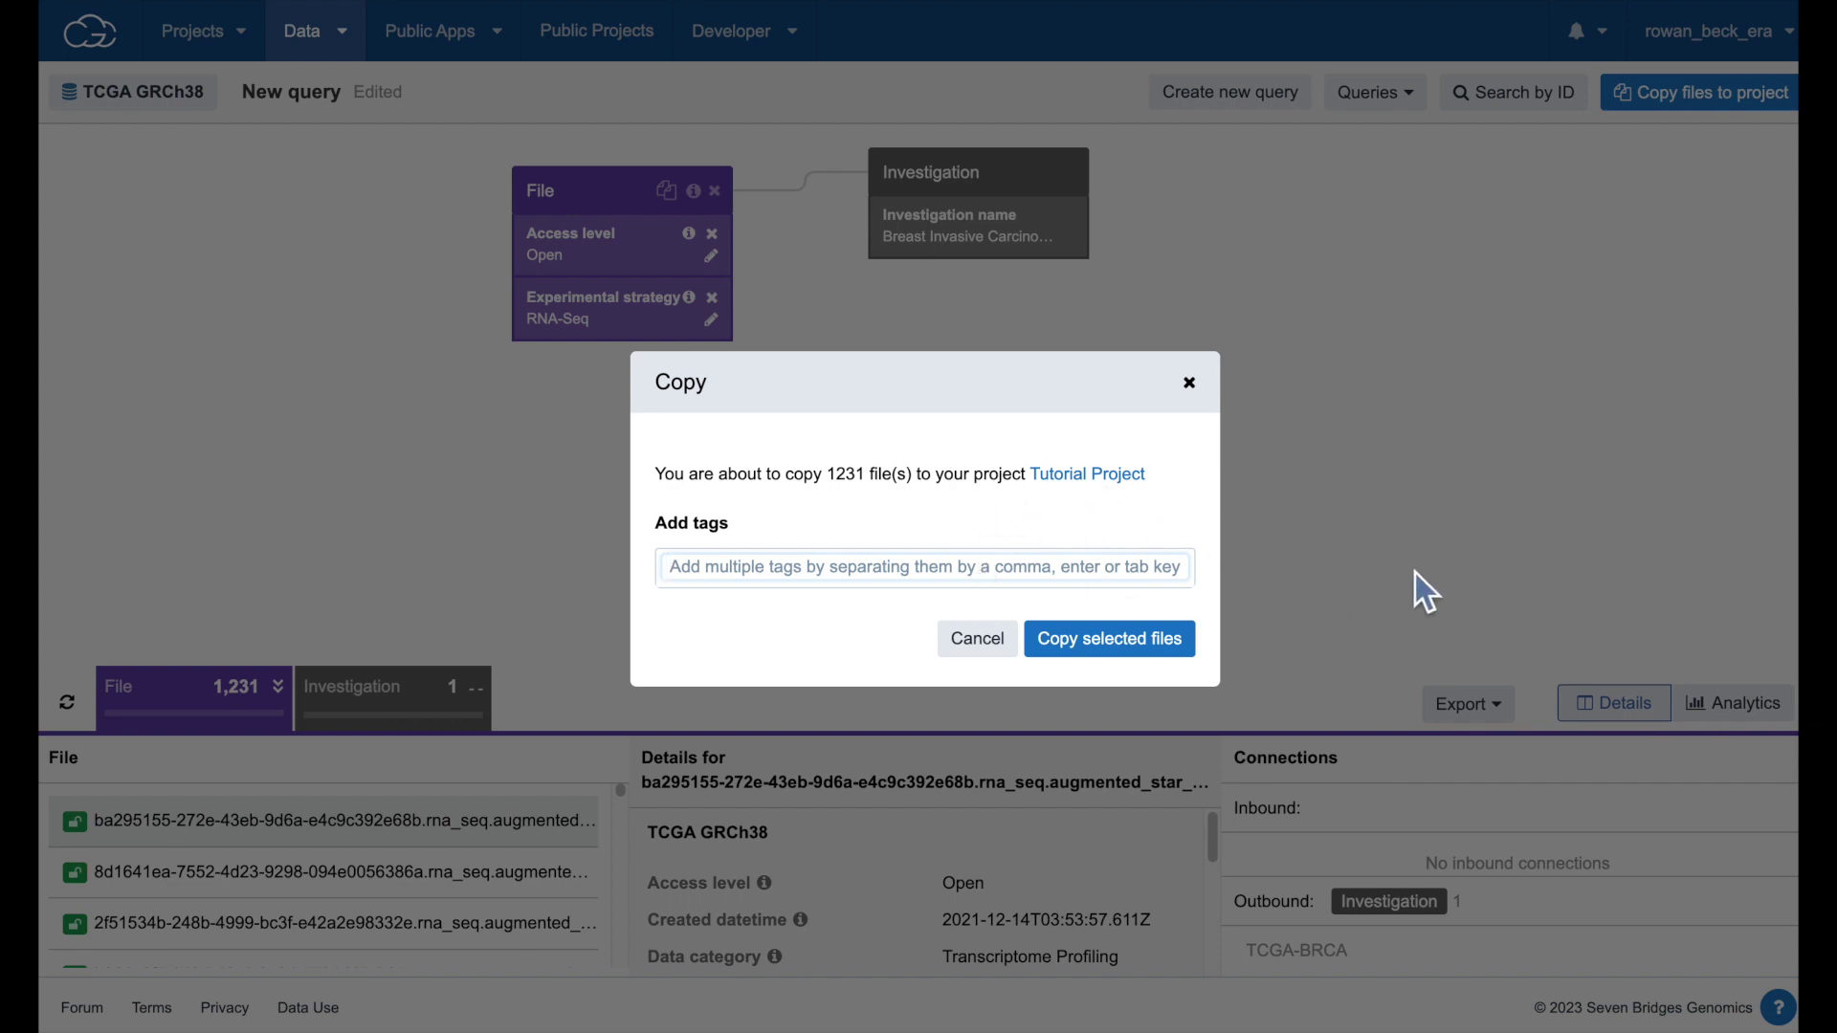
text(TCGA)
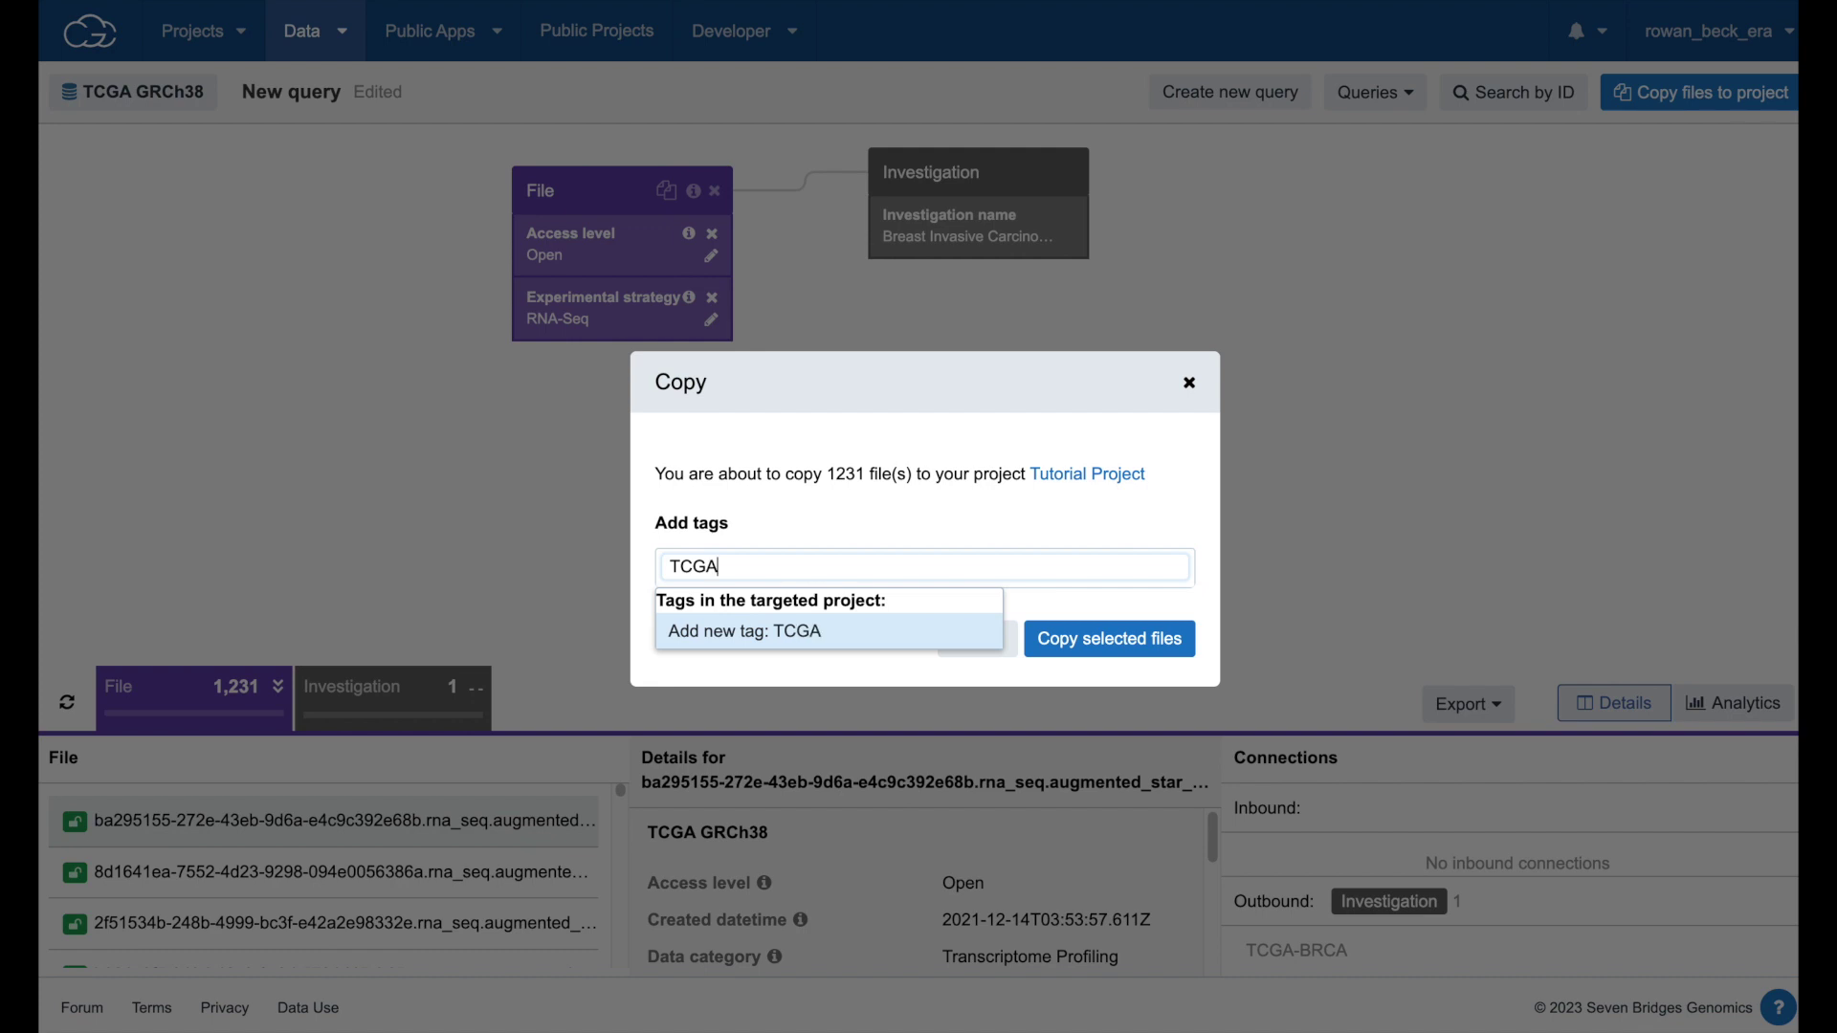
key(Return)
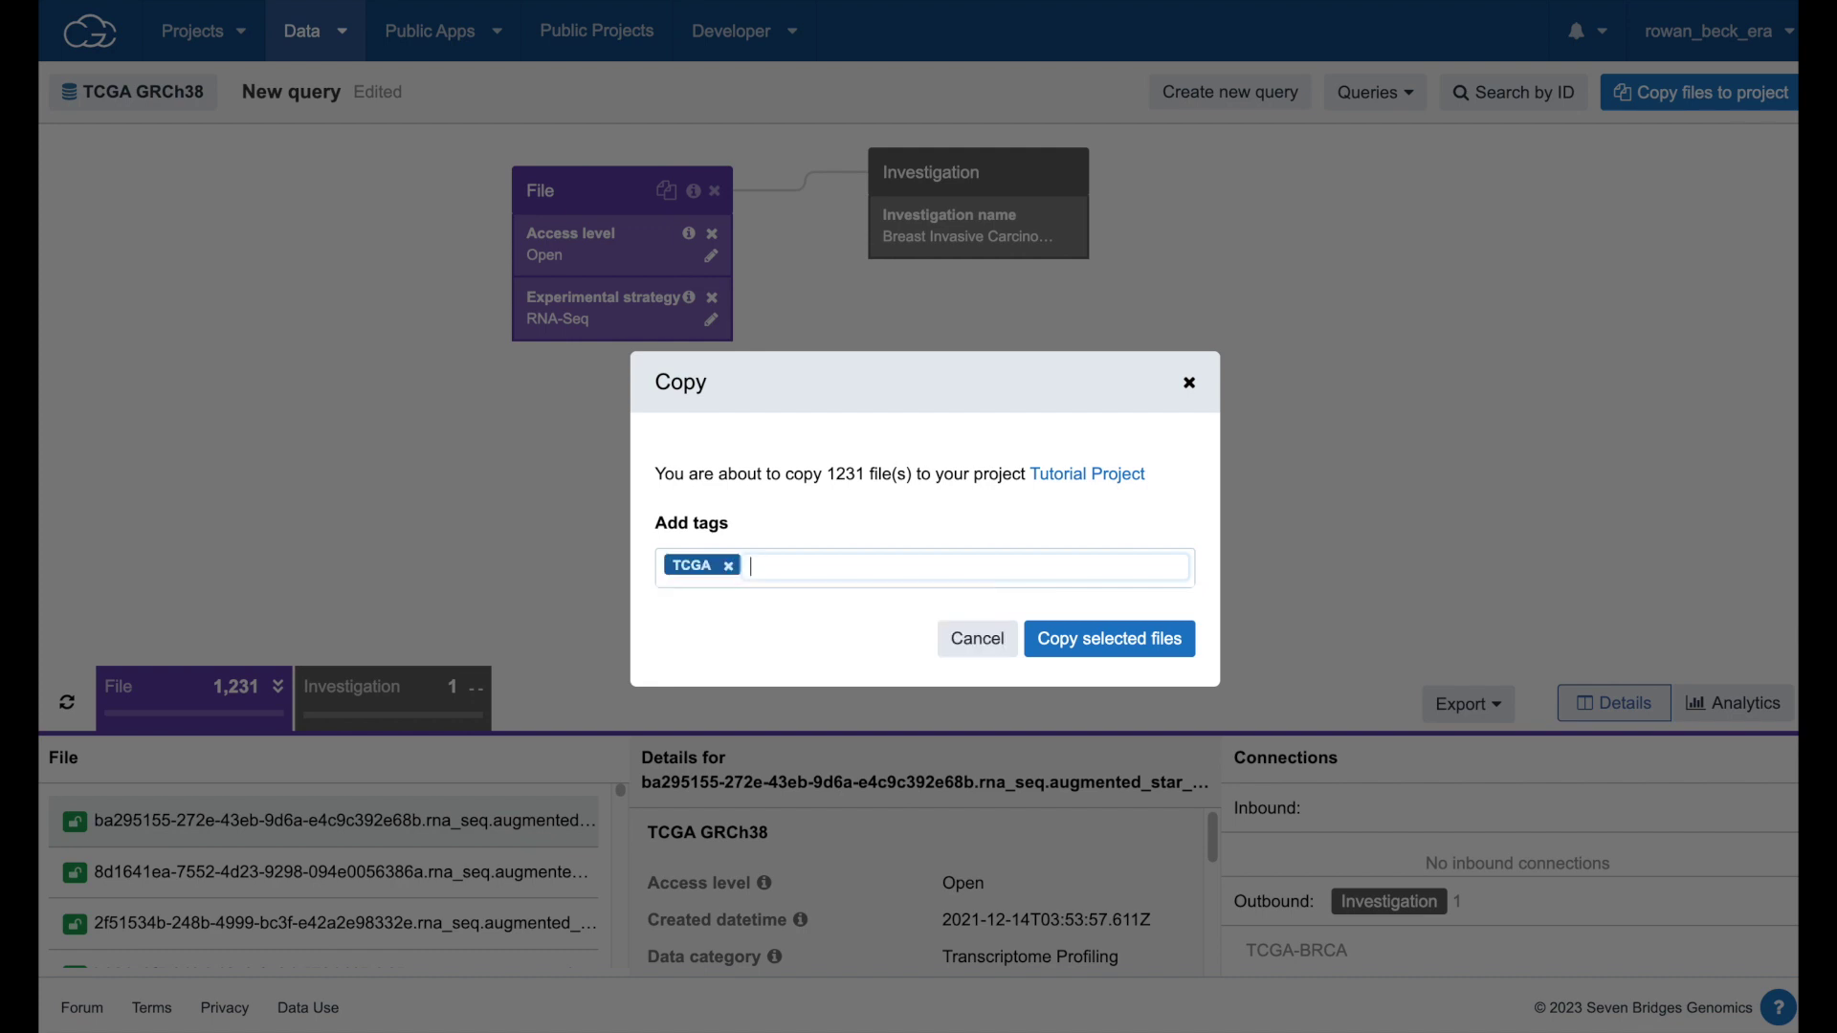
text(RNAseq)
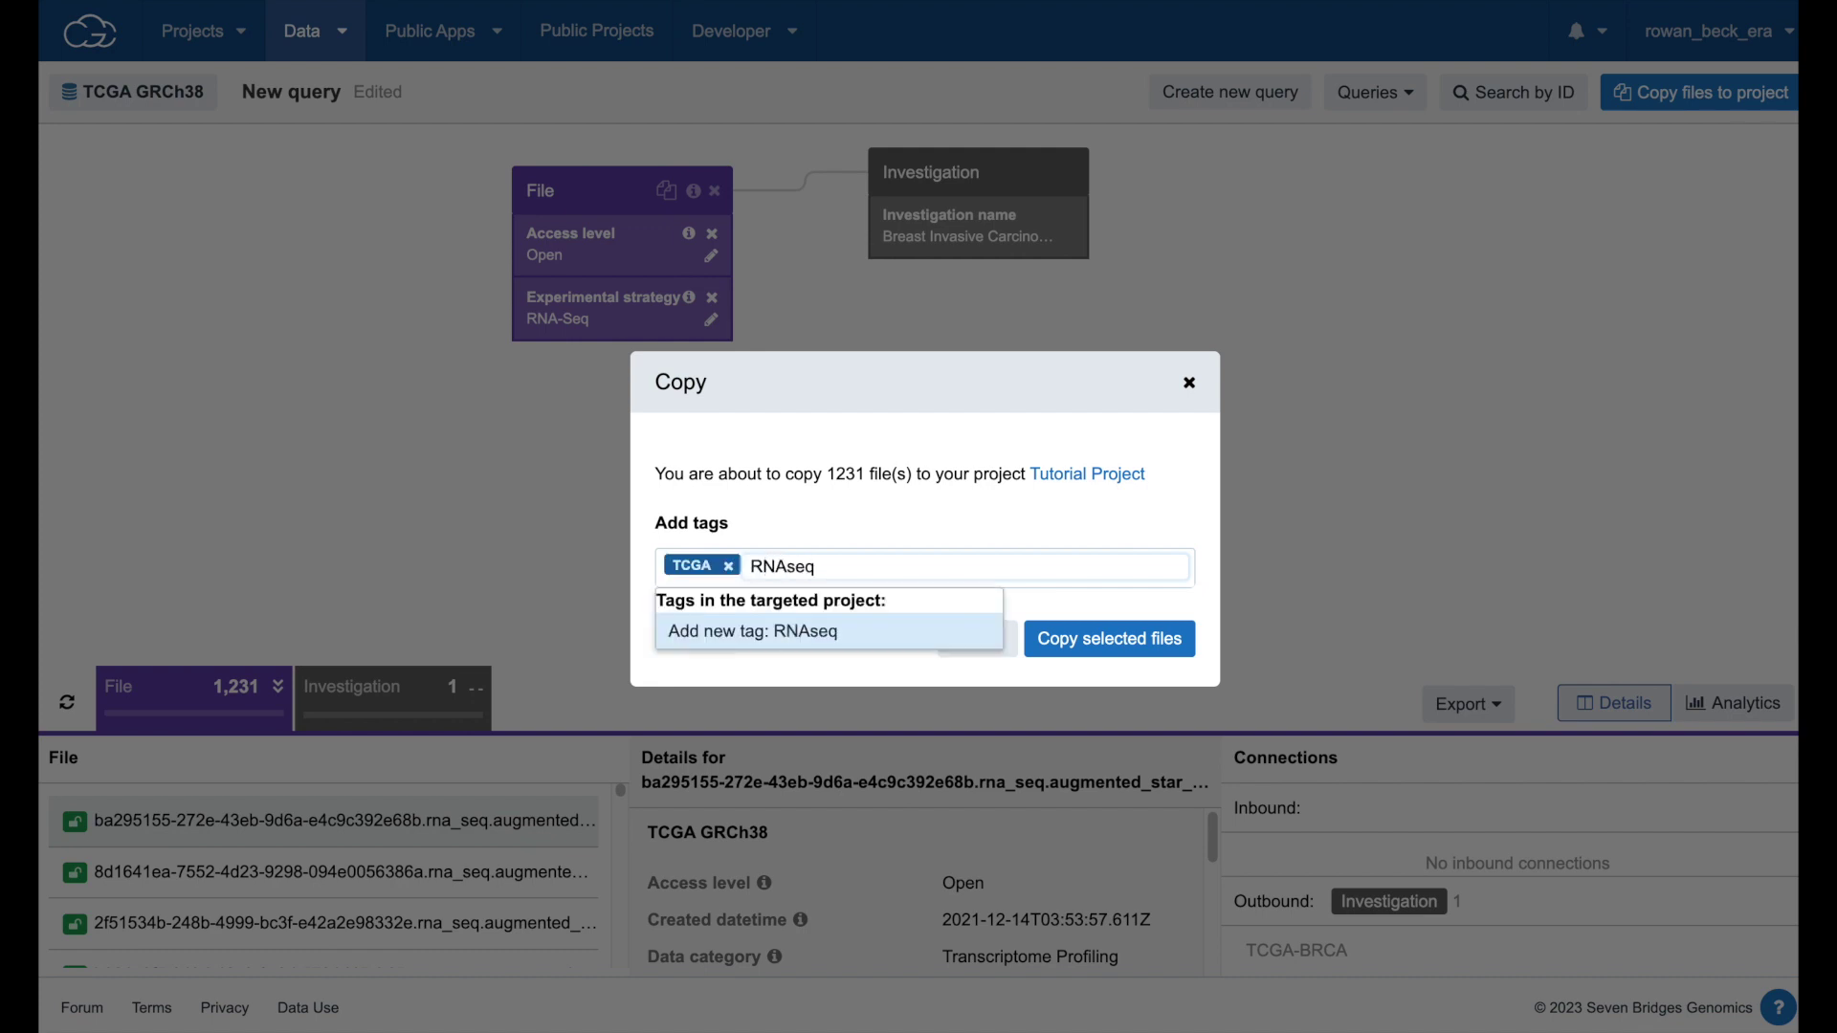
key(Return)
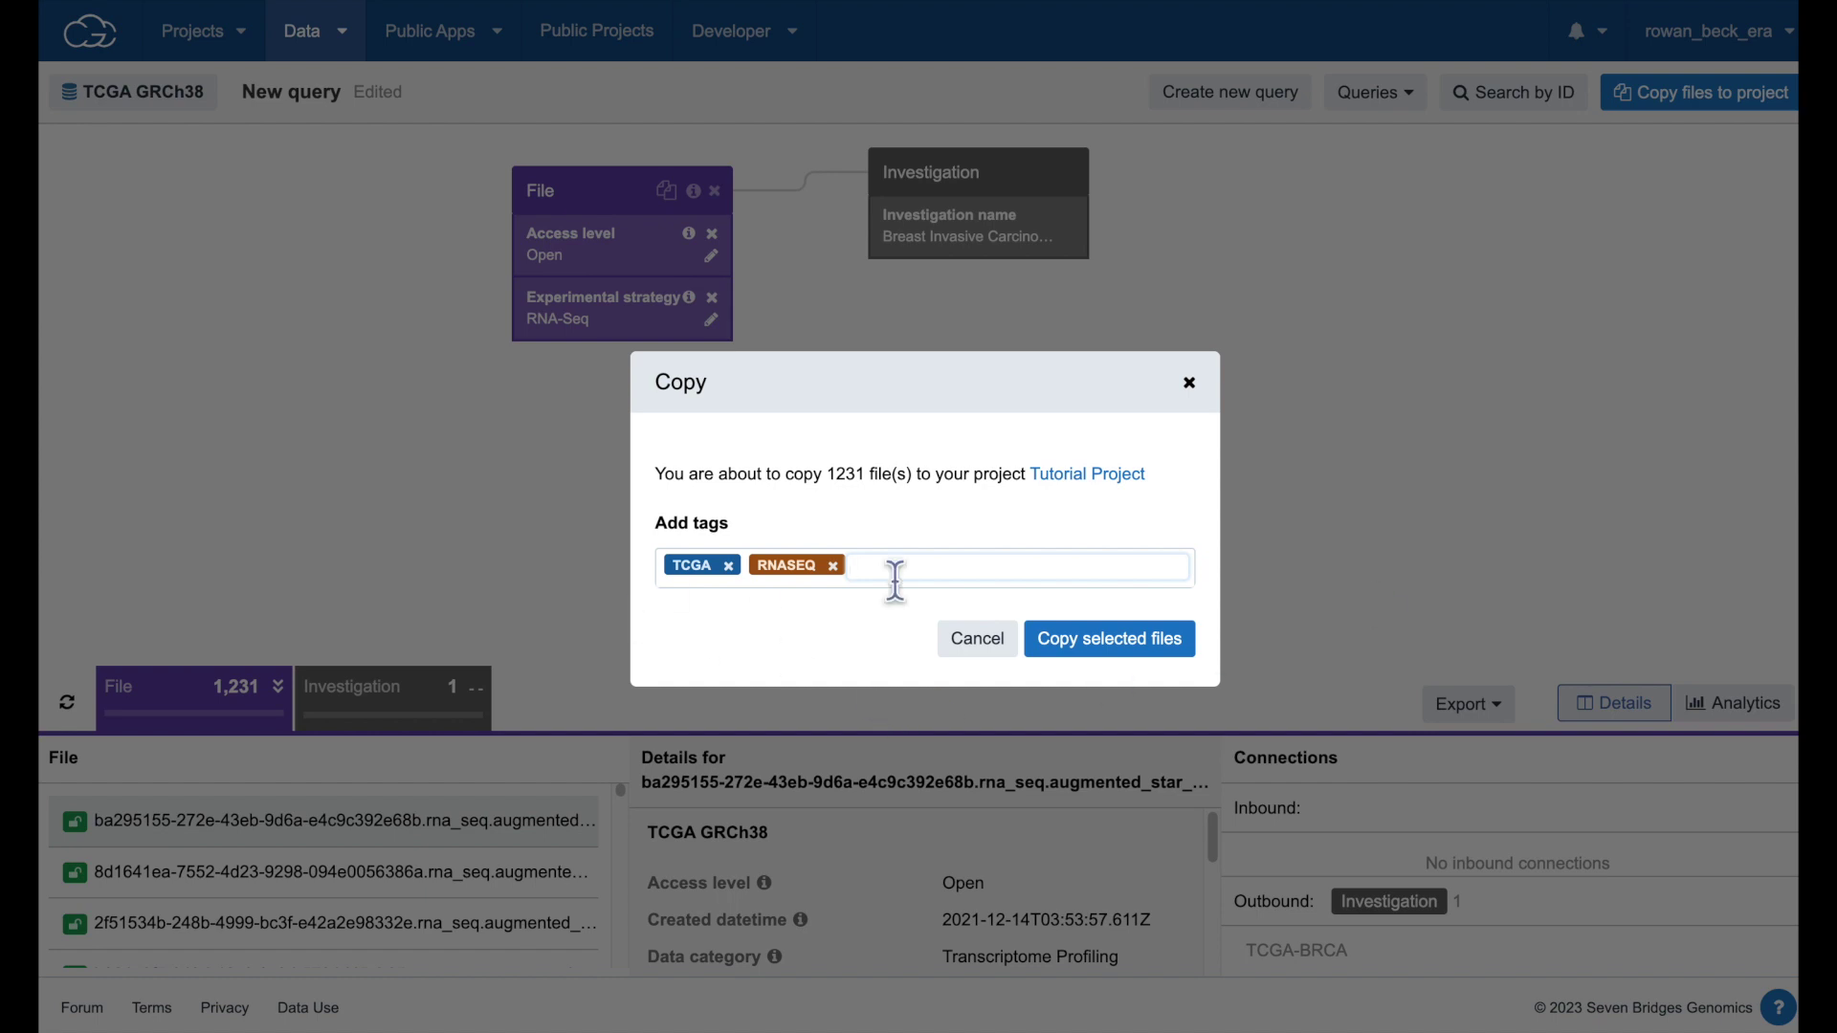
click(1121, 639)
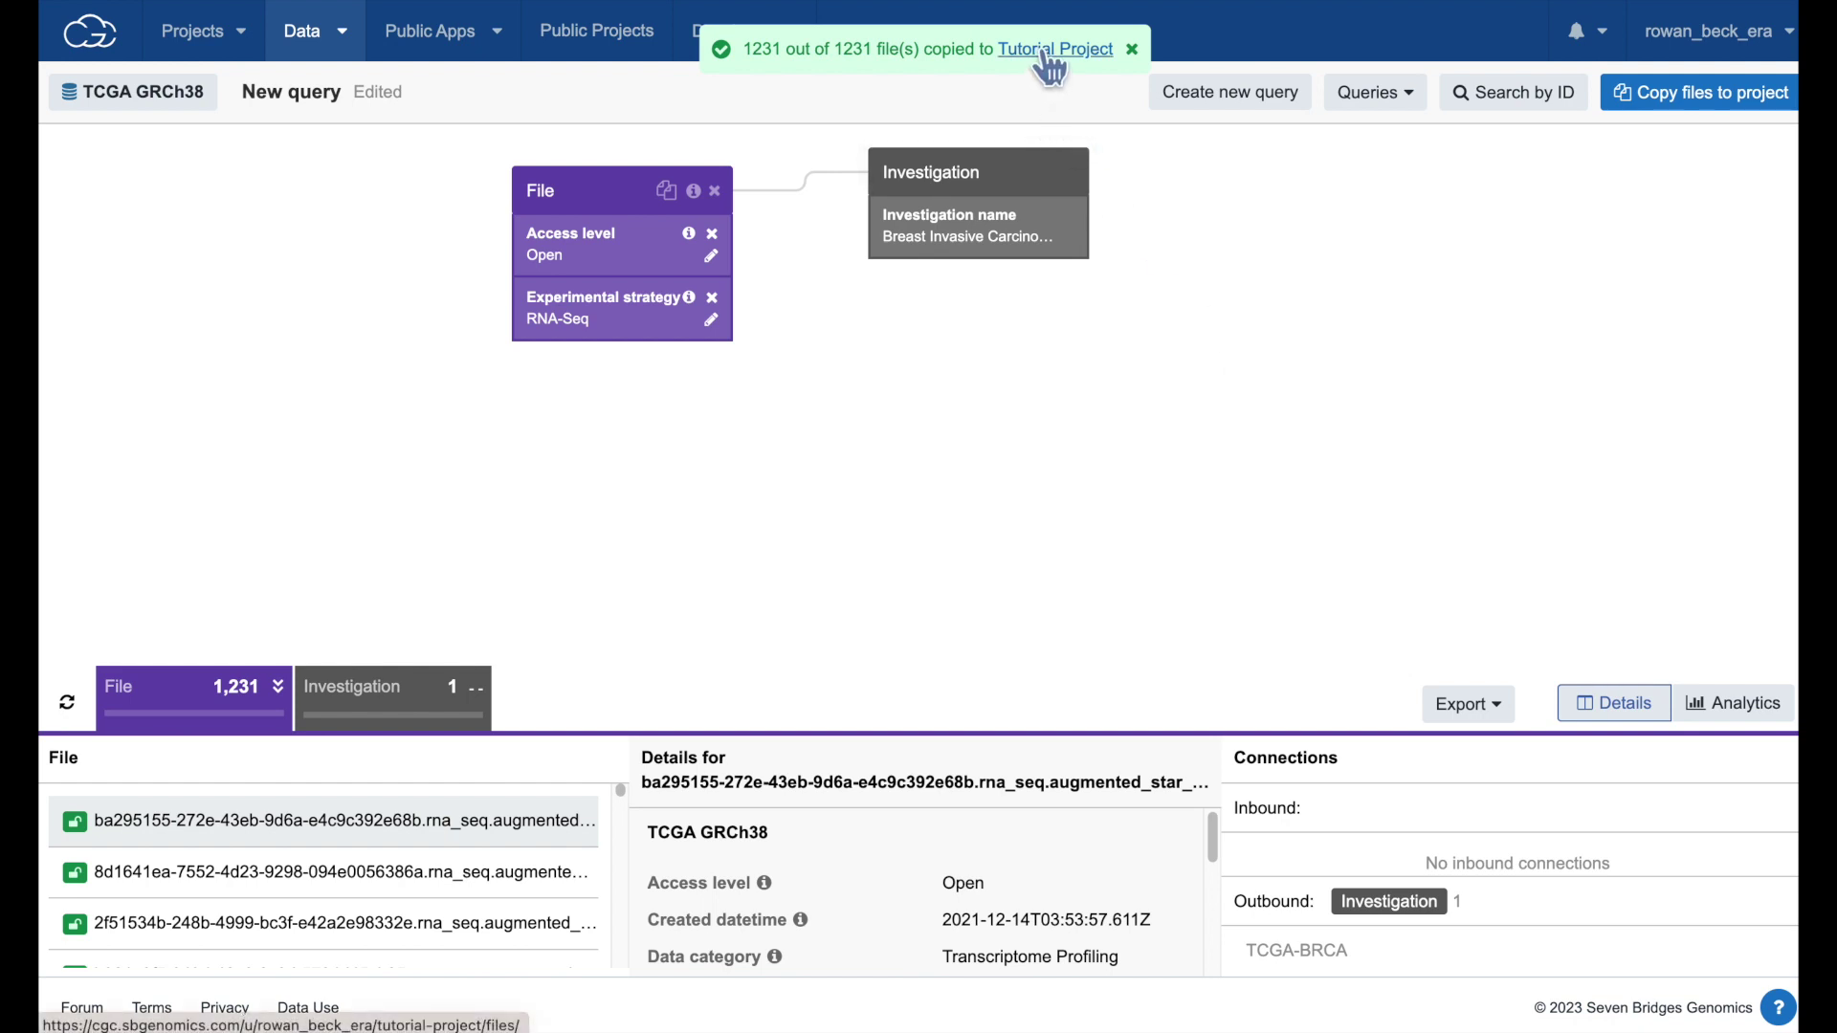
- Open Tutorial Project, check its Files list, then view its empty Apps page
click(241, 39)
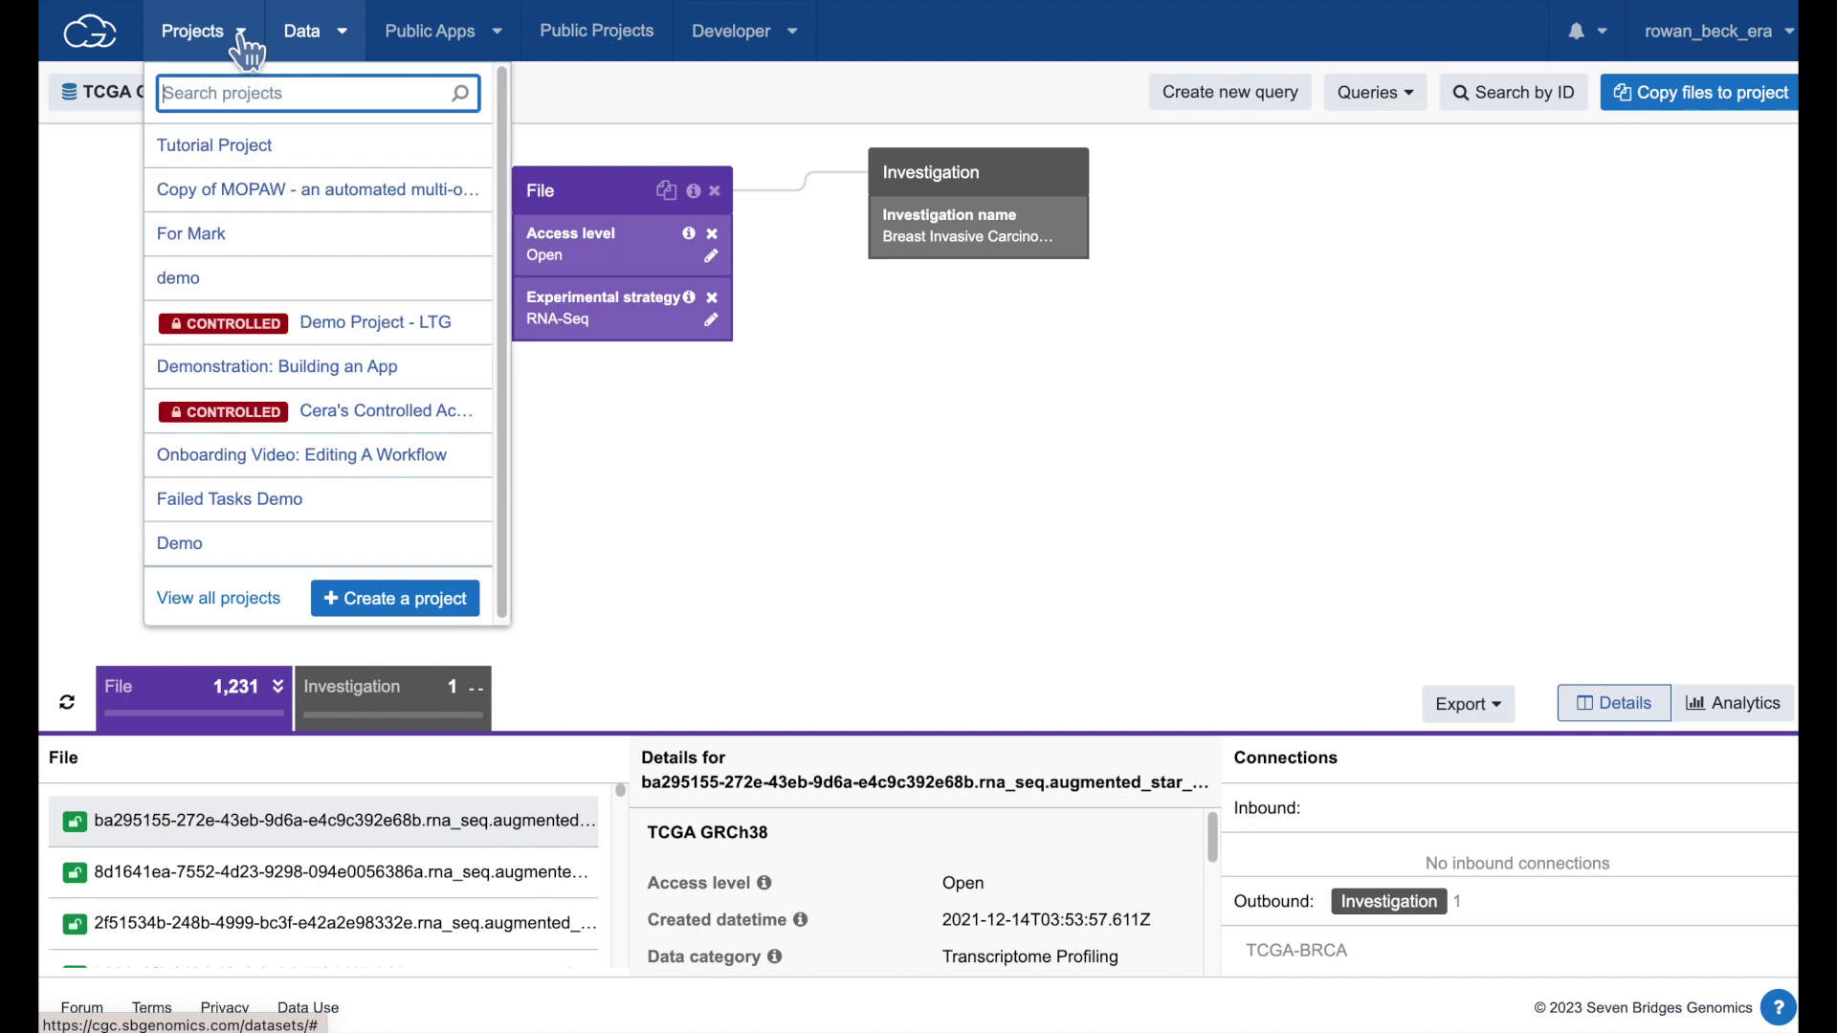
click(233, 152)
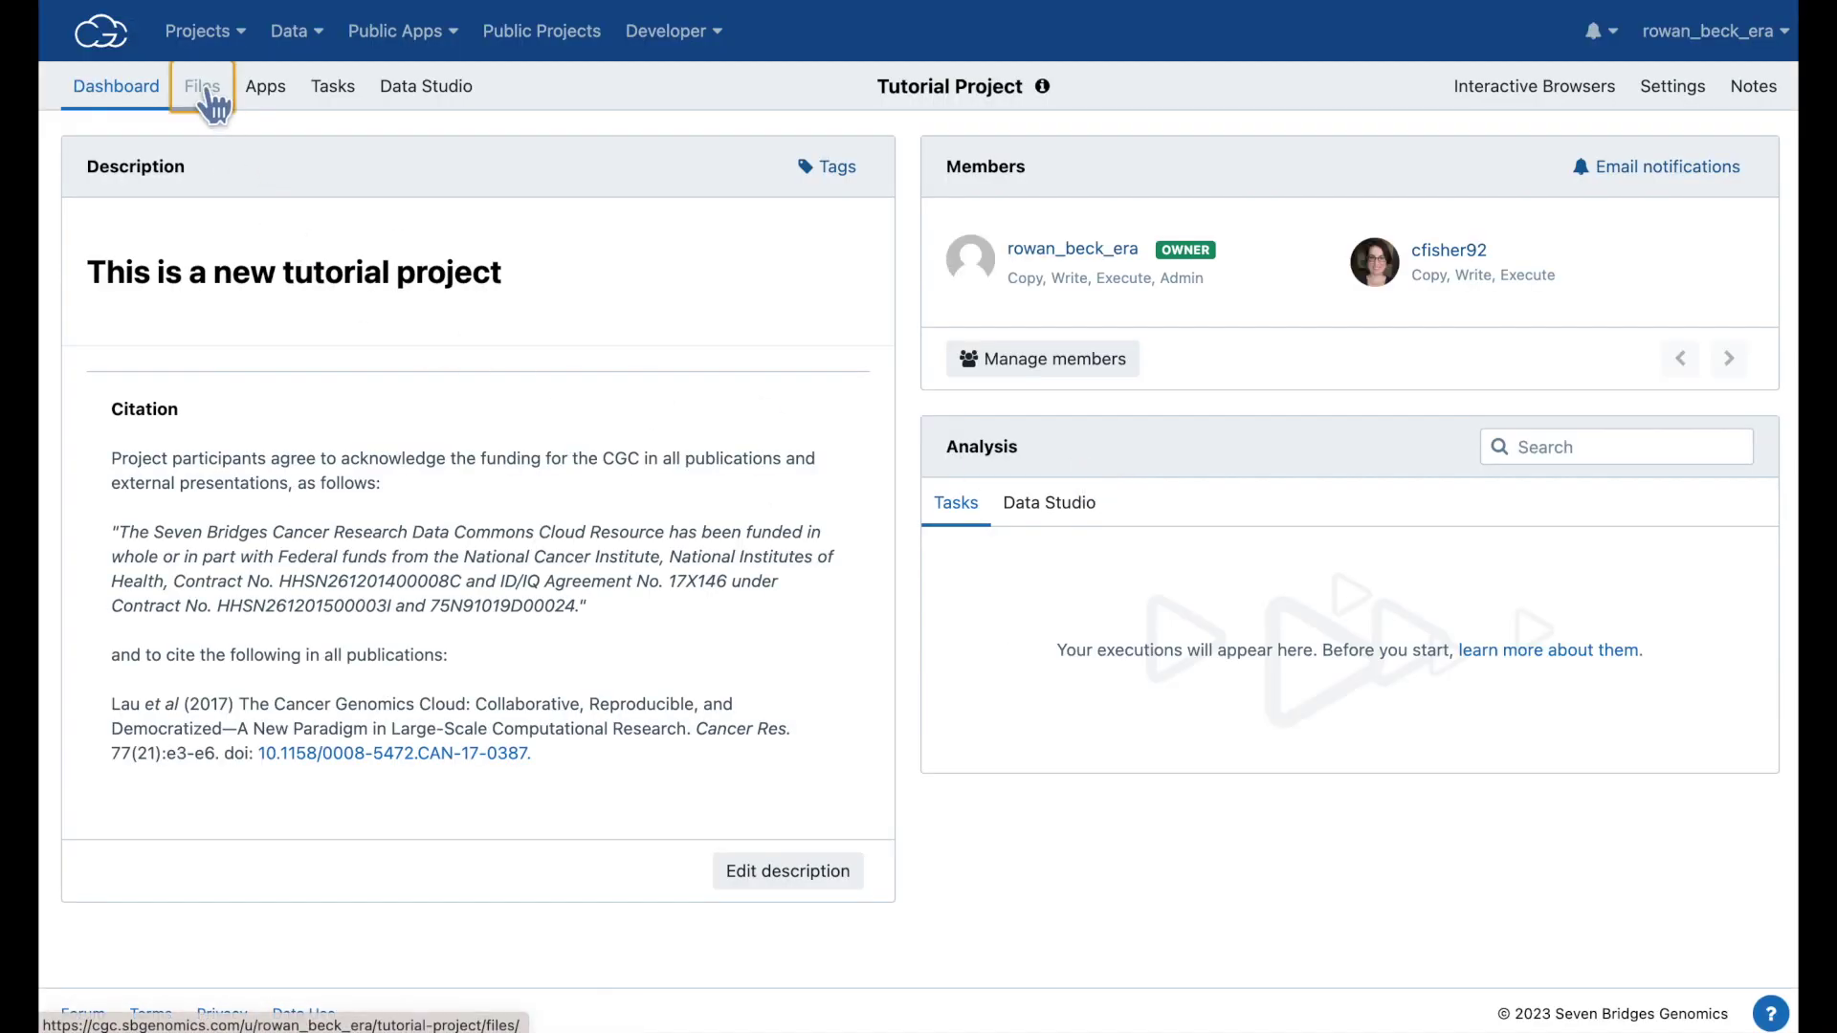
click(205, 89)
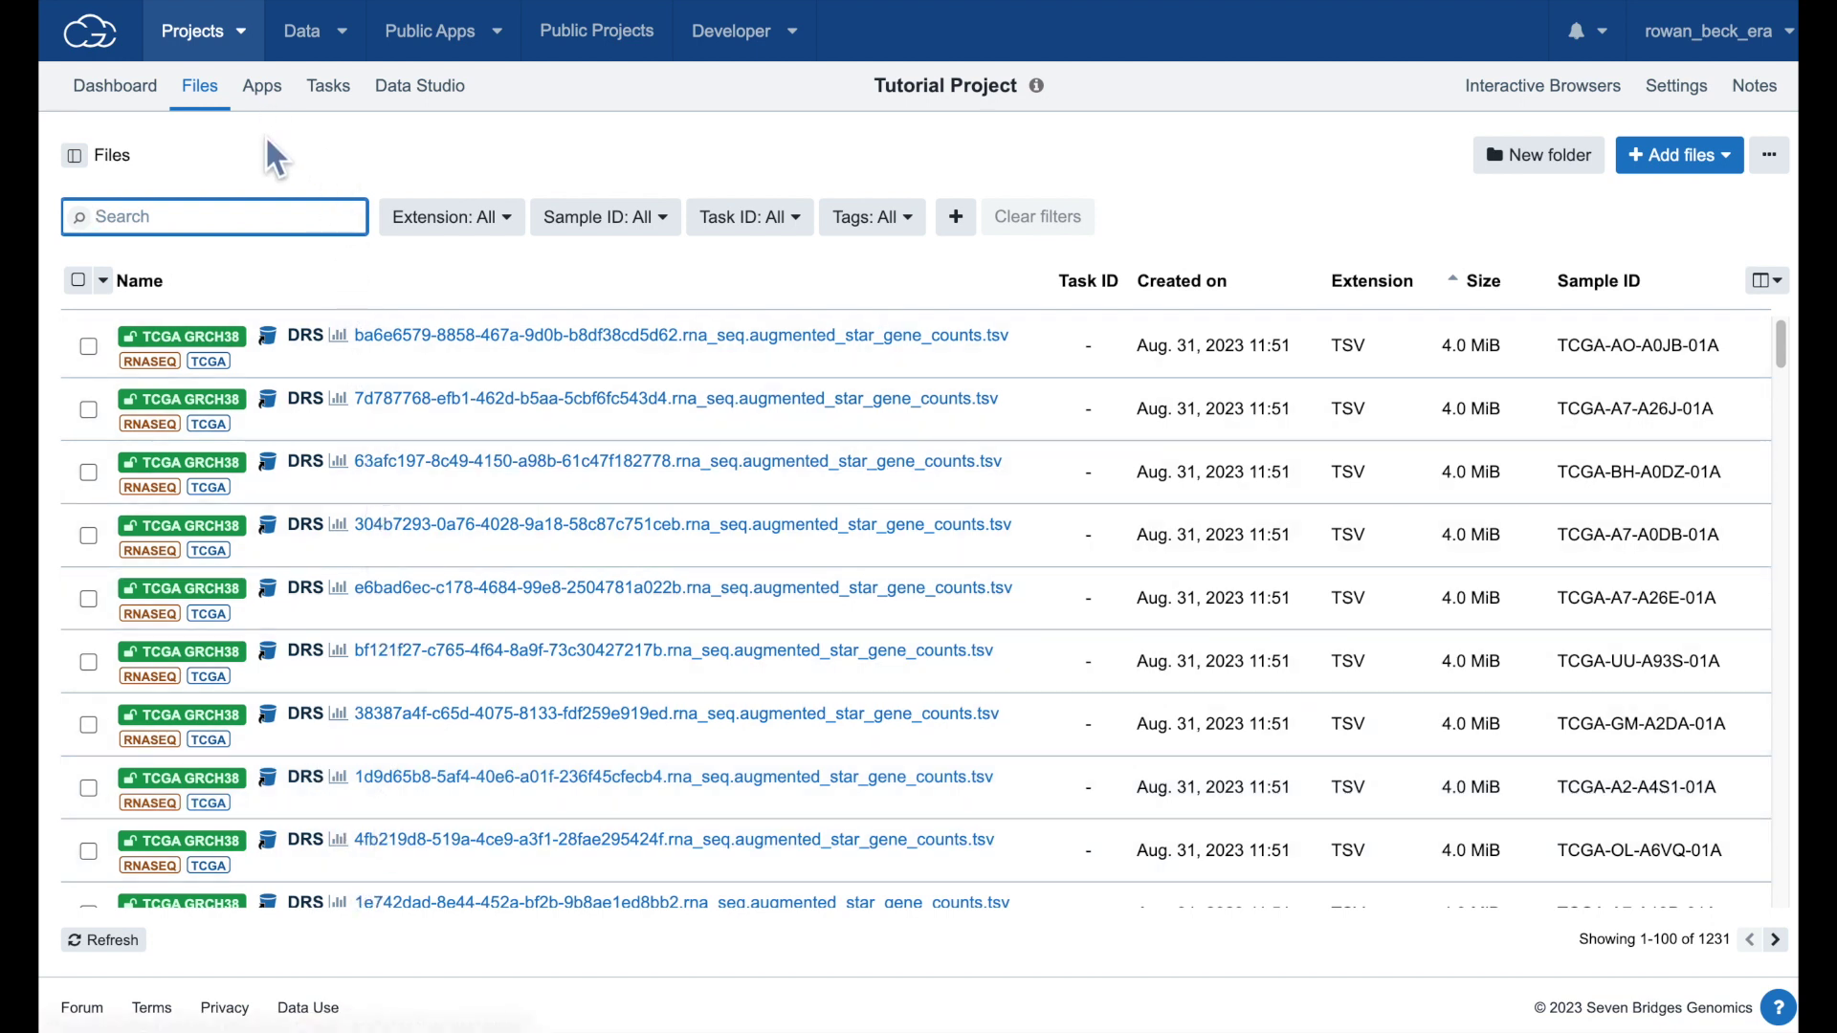
click(264, 88)
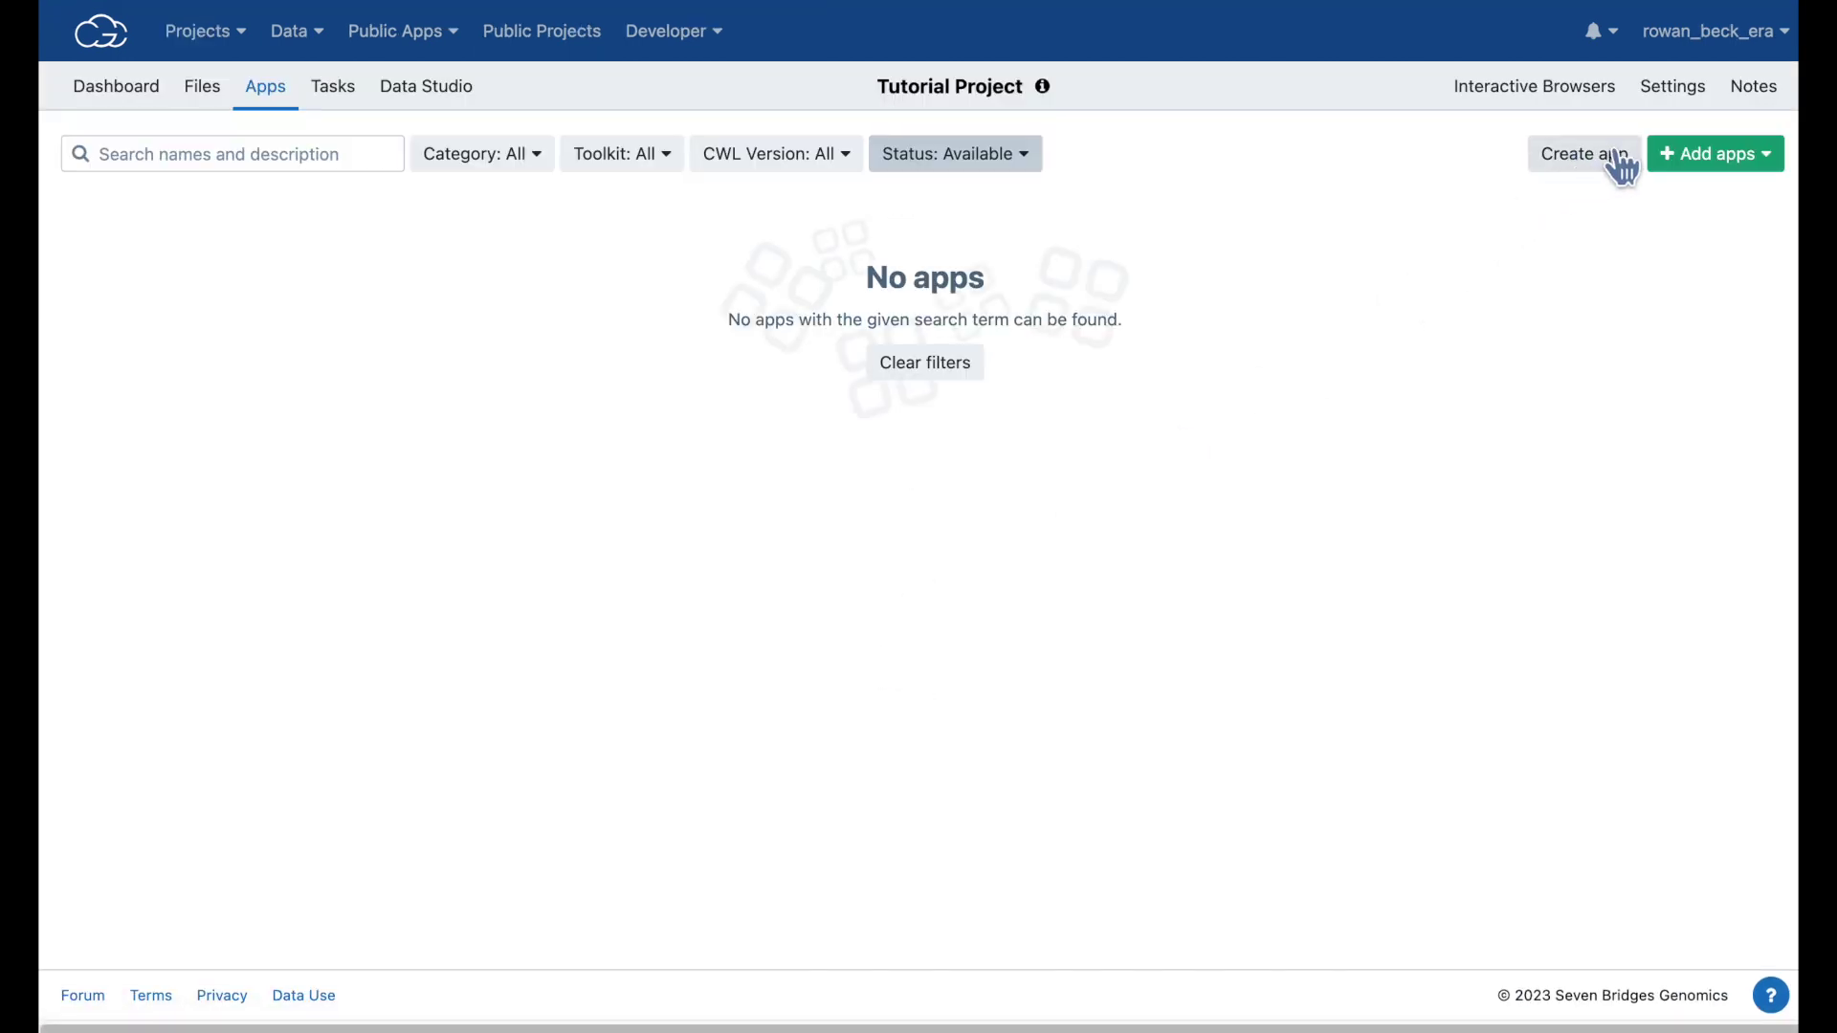
- Browse the public apps gallery with sbg:draft-2 apps included in the CWL version filter
click(1720, 159)
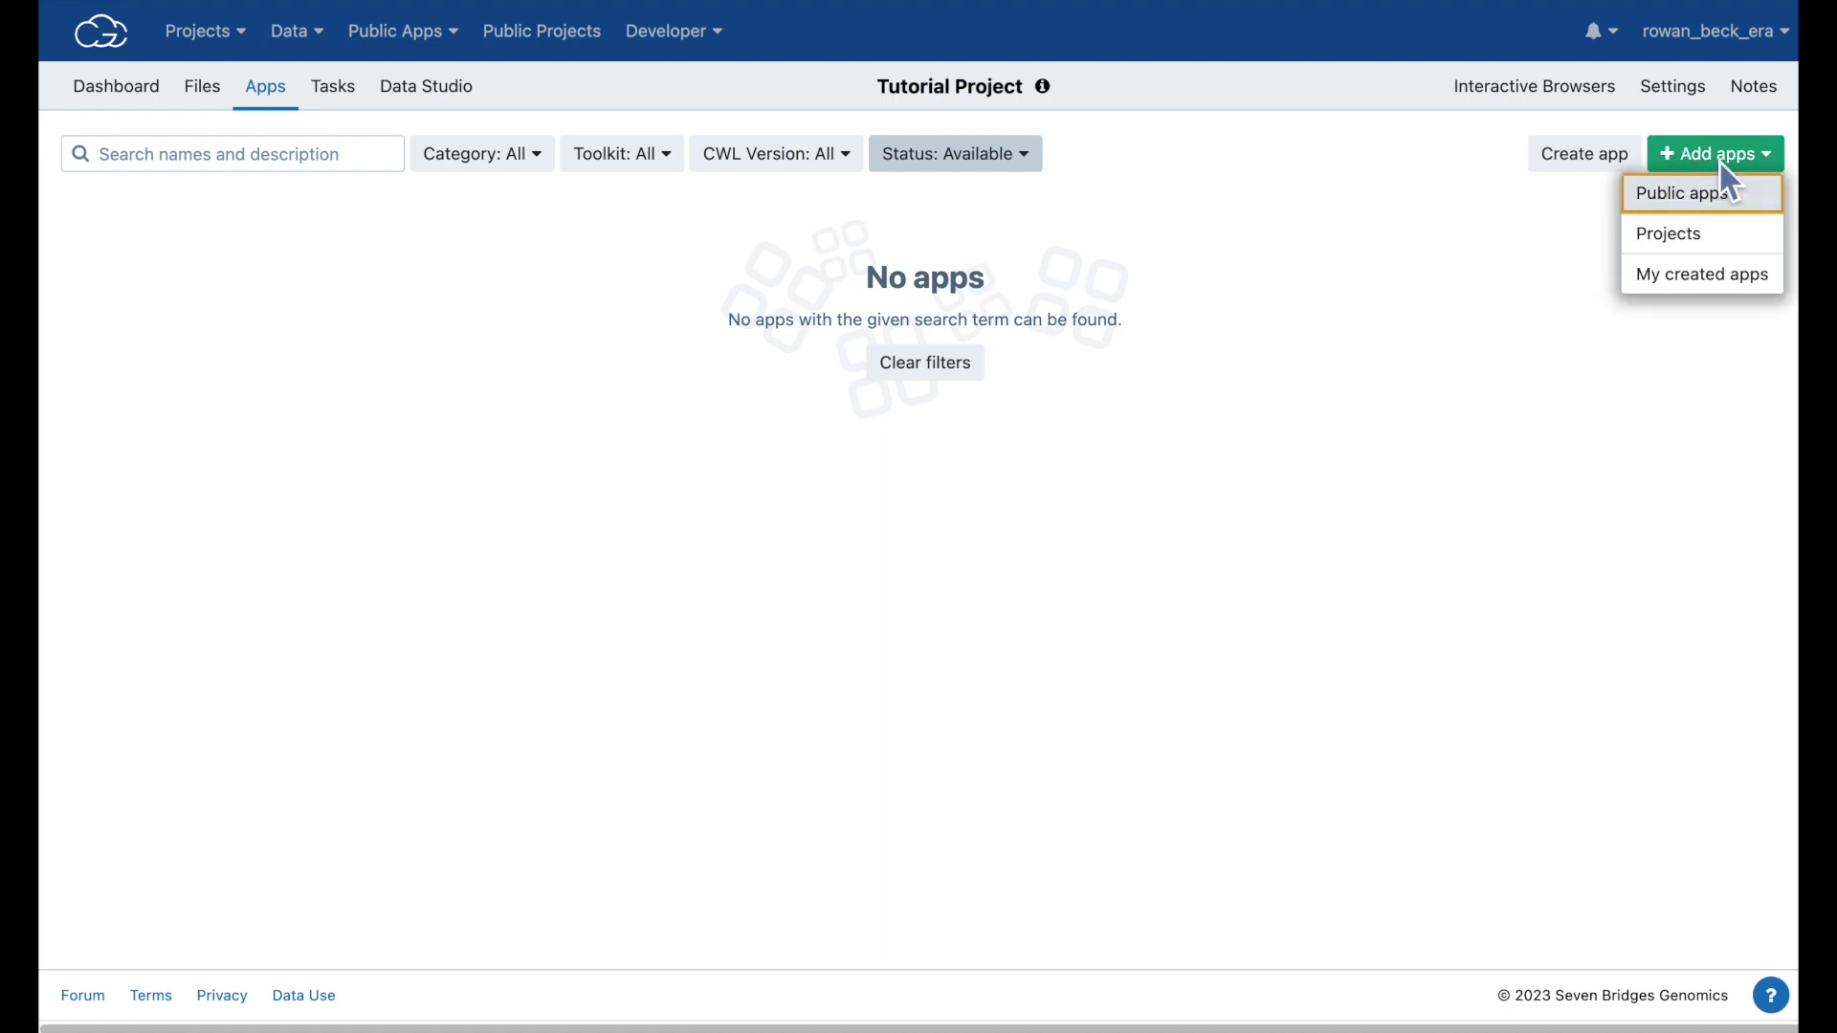
click(1698, 212)
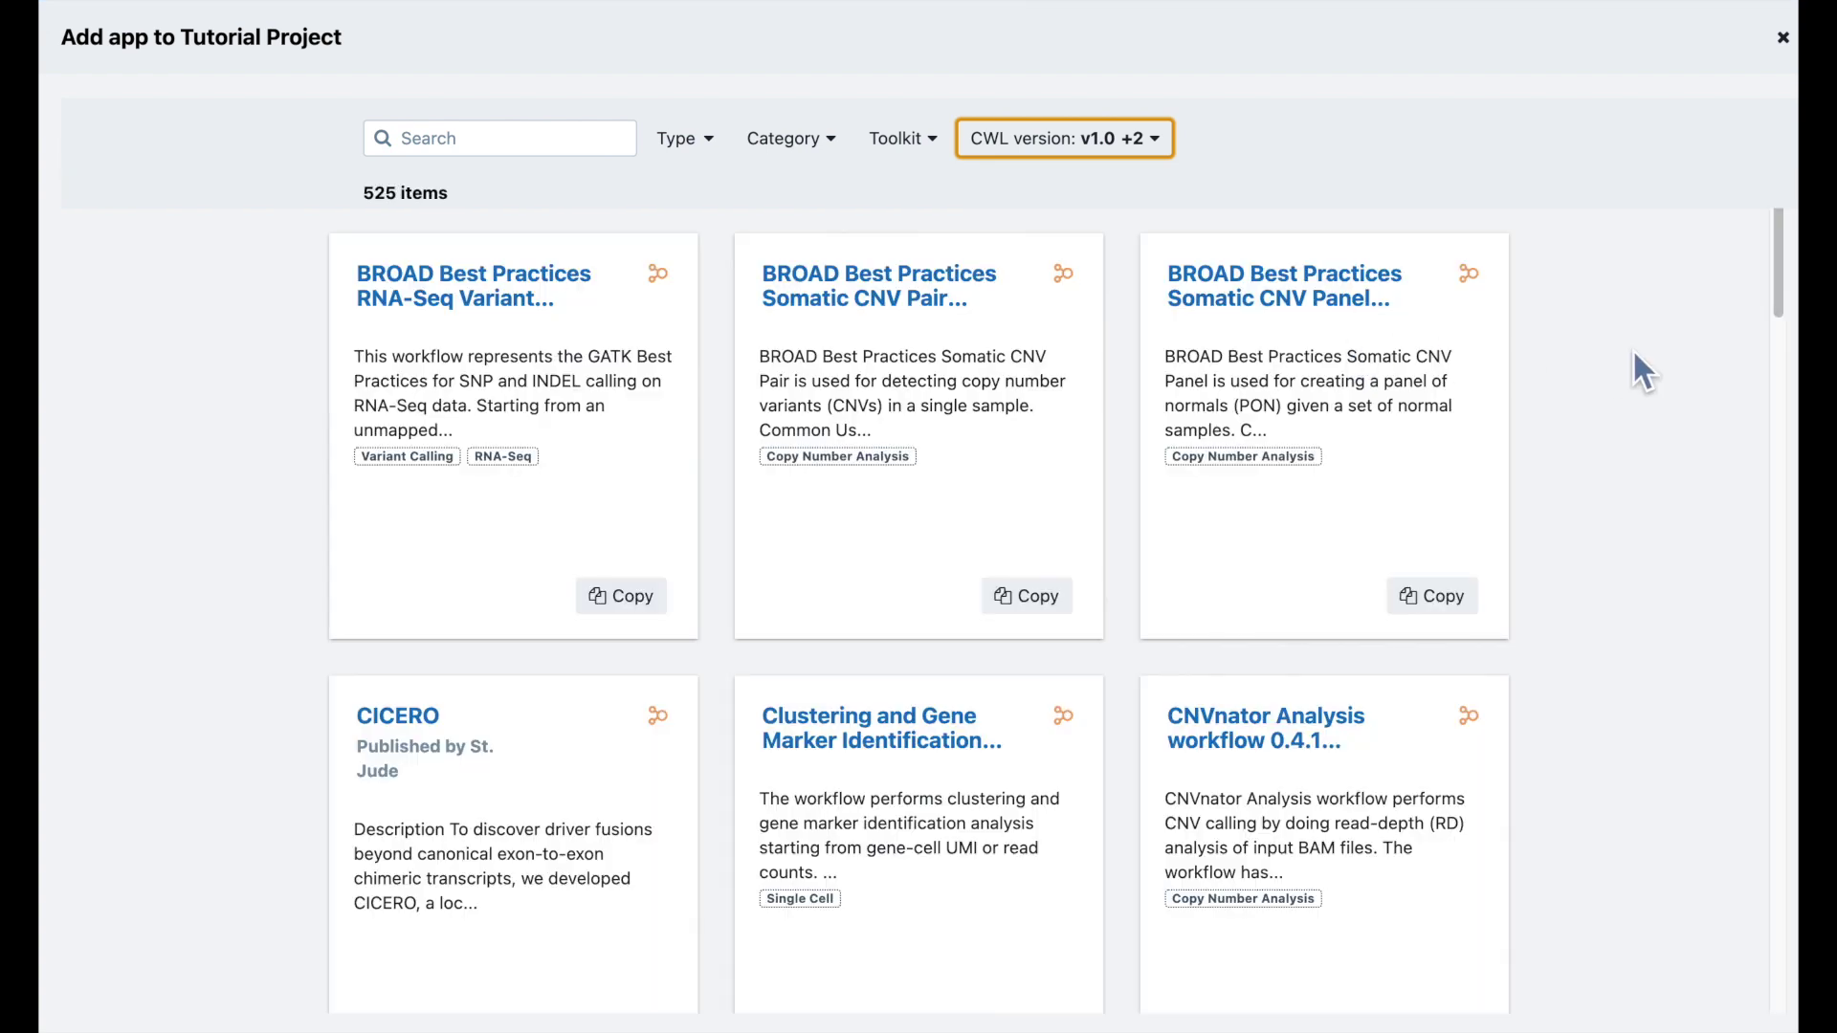
click(1125, 139)
click(1054, 239)
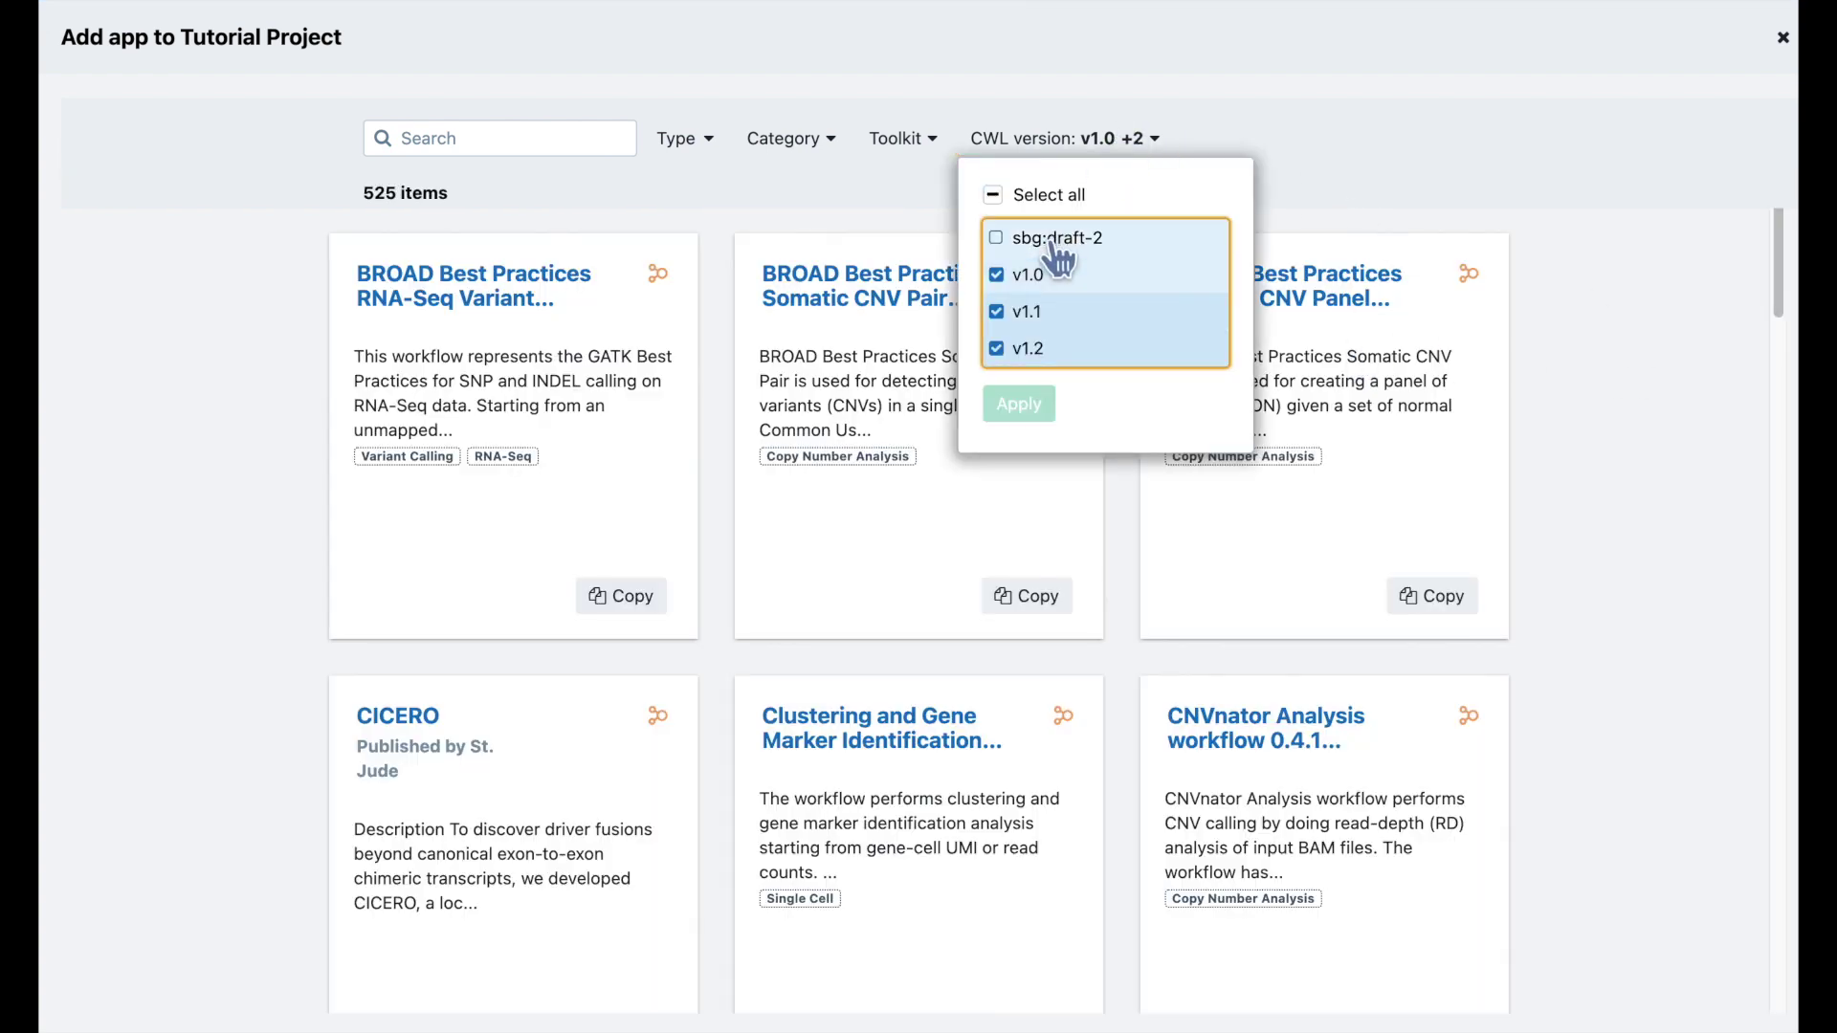
click(1019, 406)
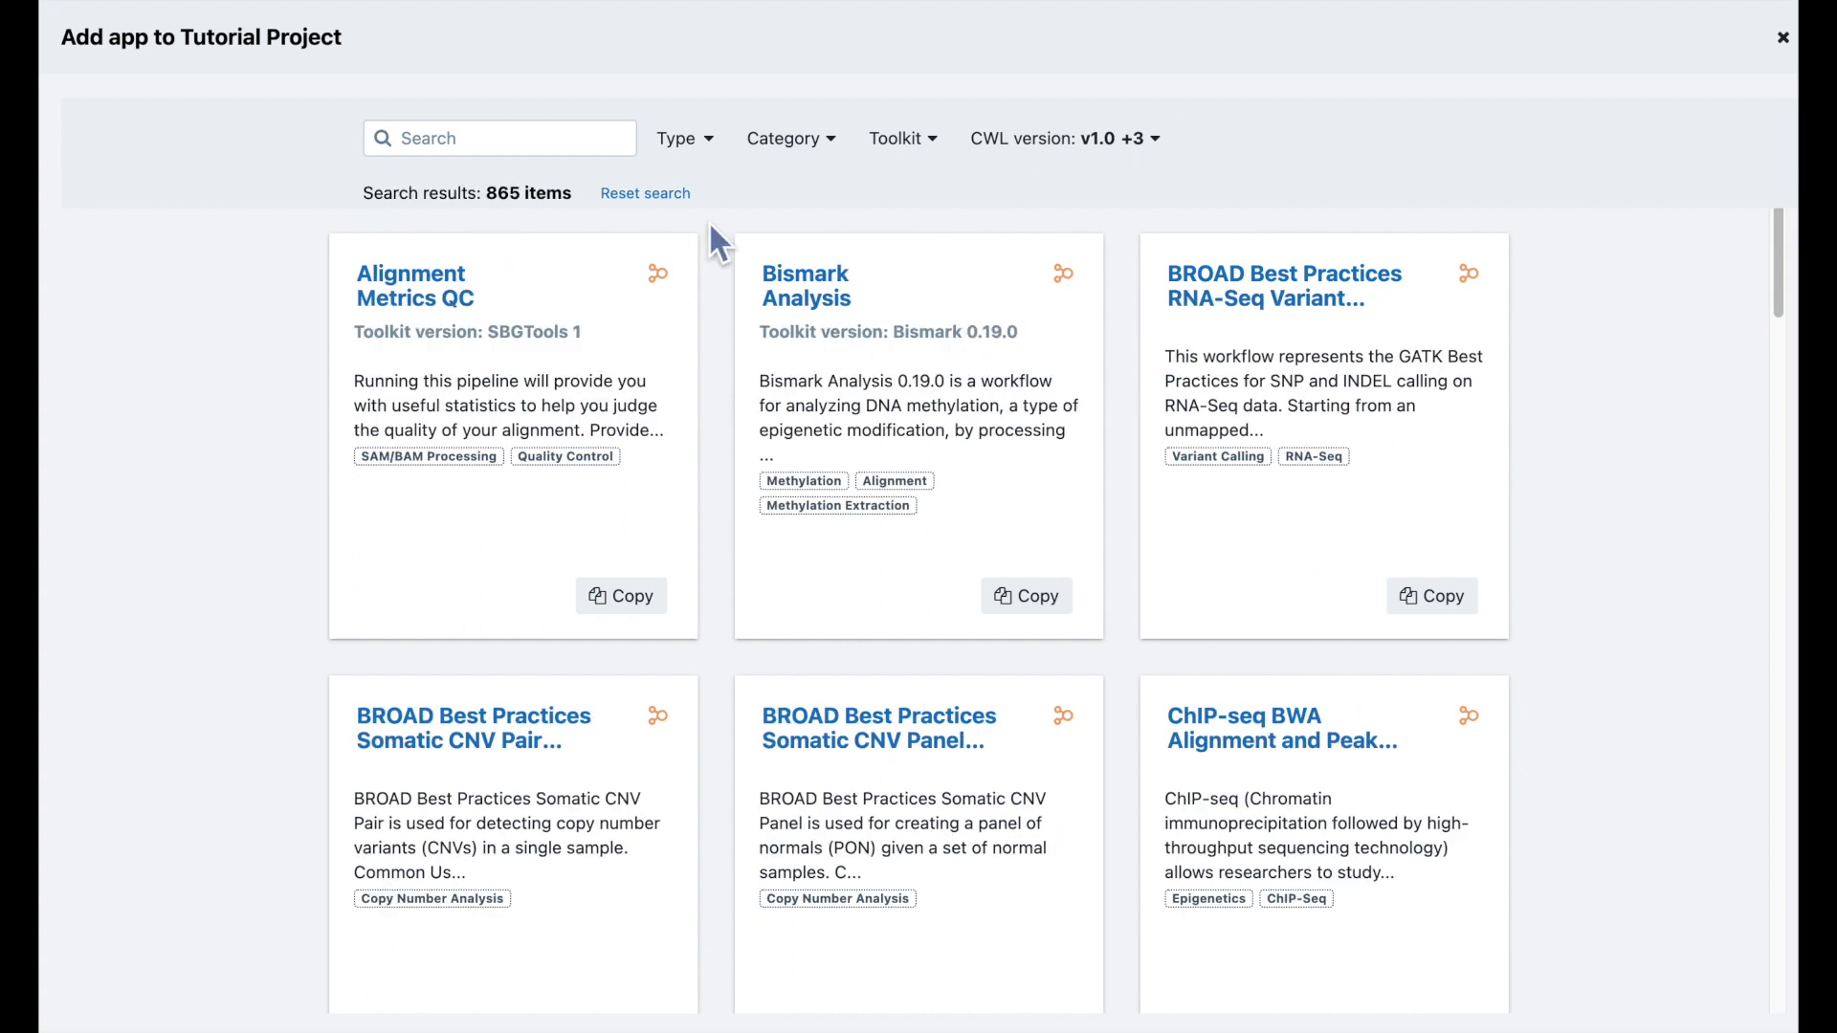
- Try an 'Alignment' search and ATAC-Seq category filter, clear both, then open the BROAD Somatic CNV Pair Workflow
click(534, 127)
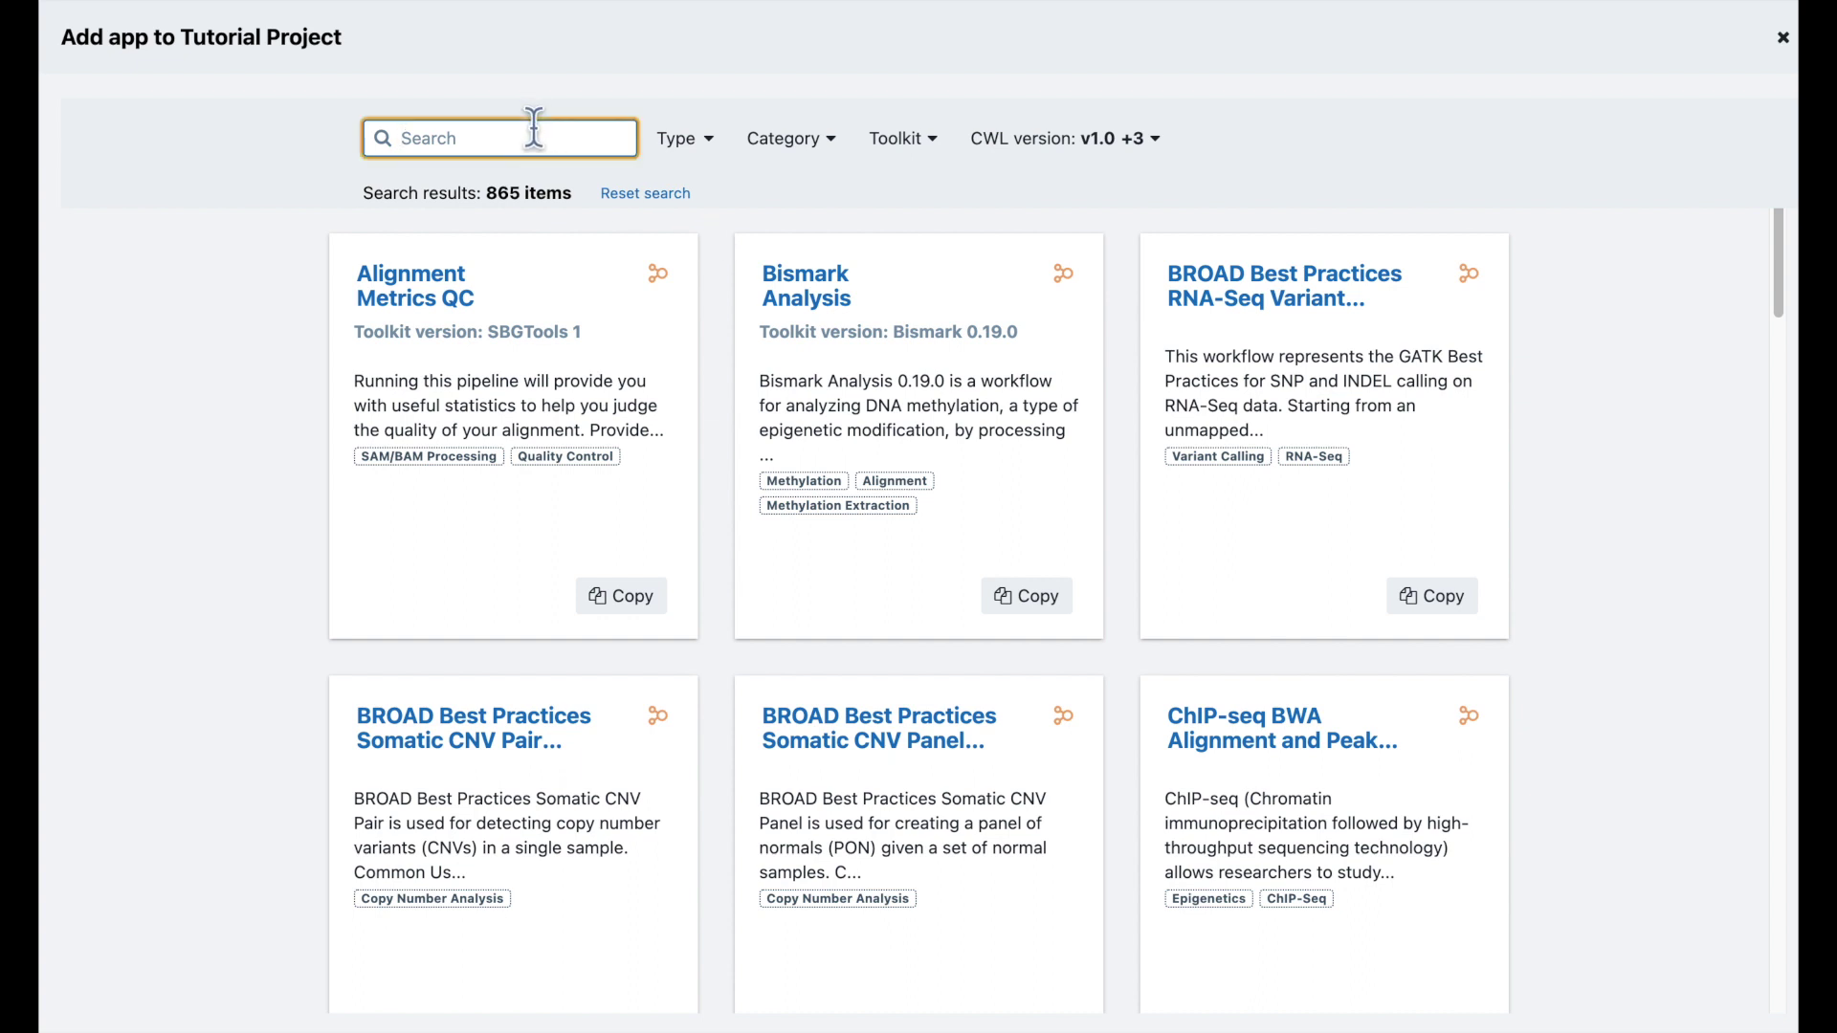
text(A)
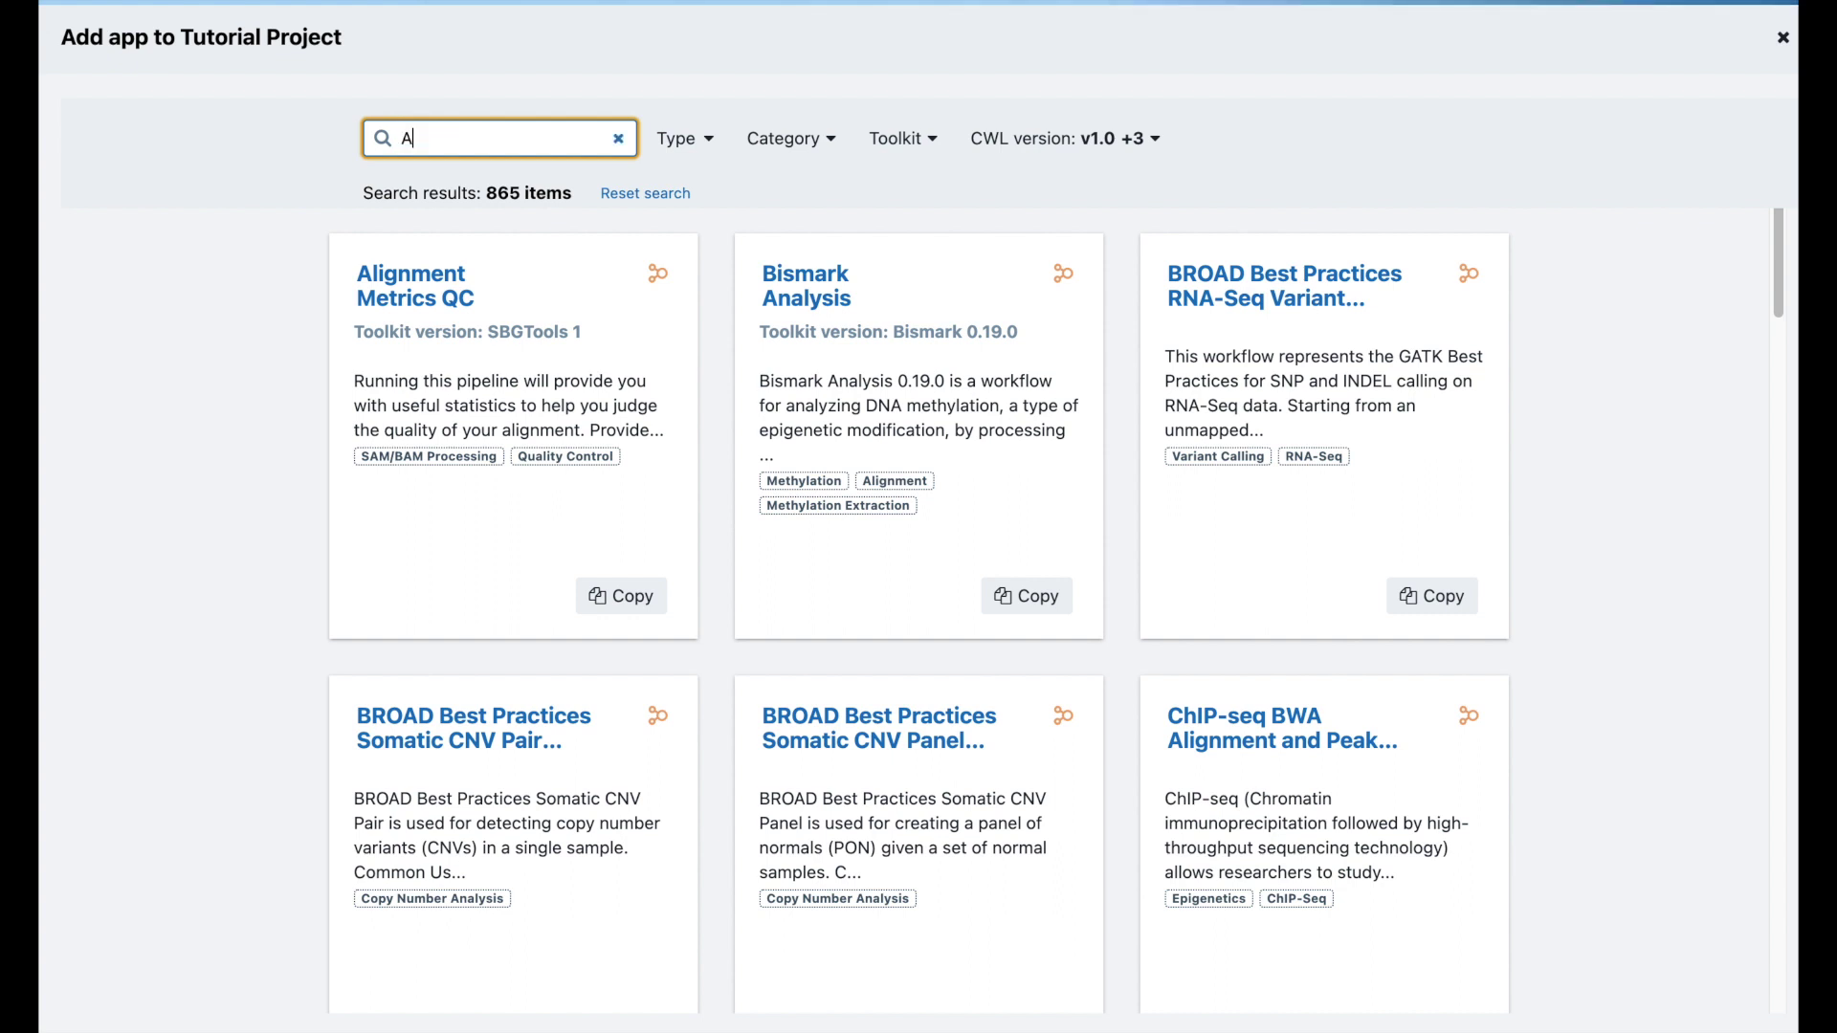
text(lignment)
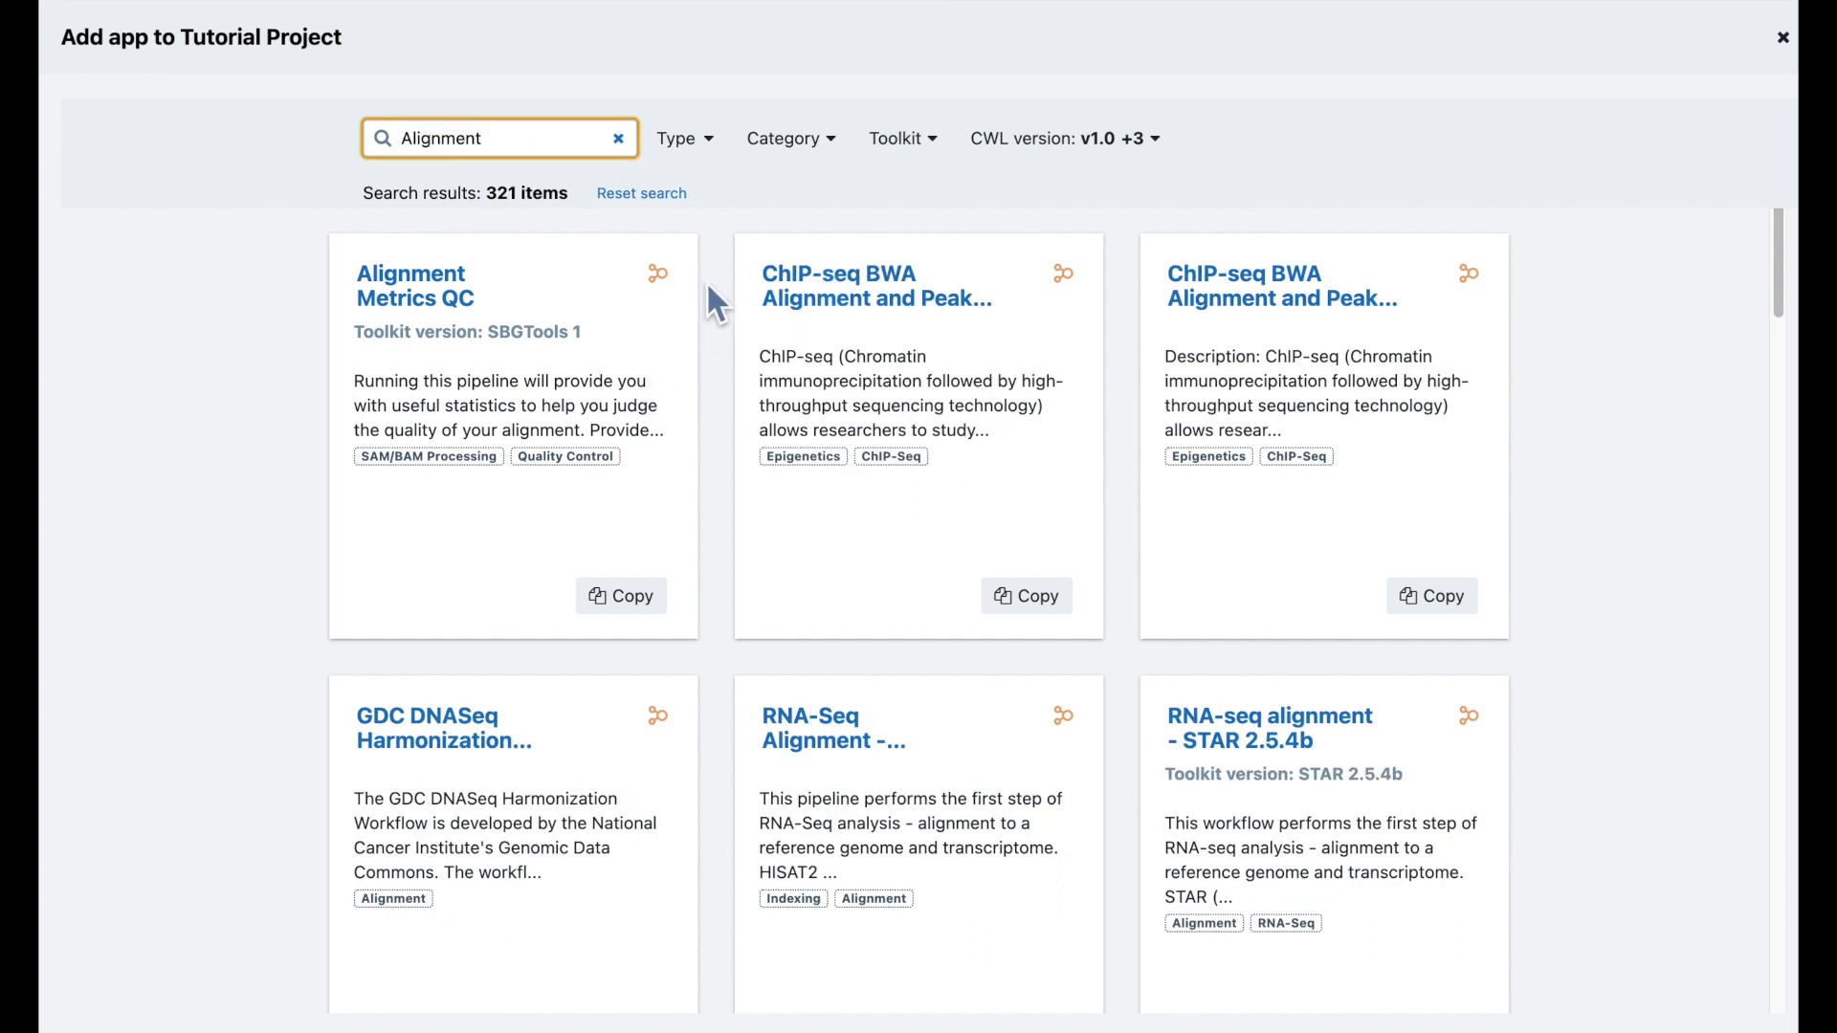
click(618, 139)
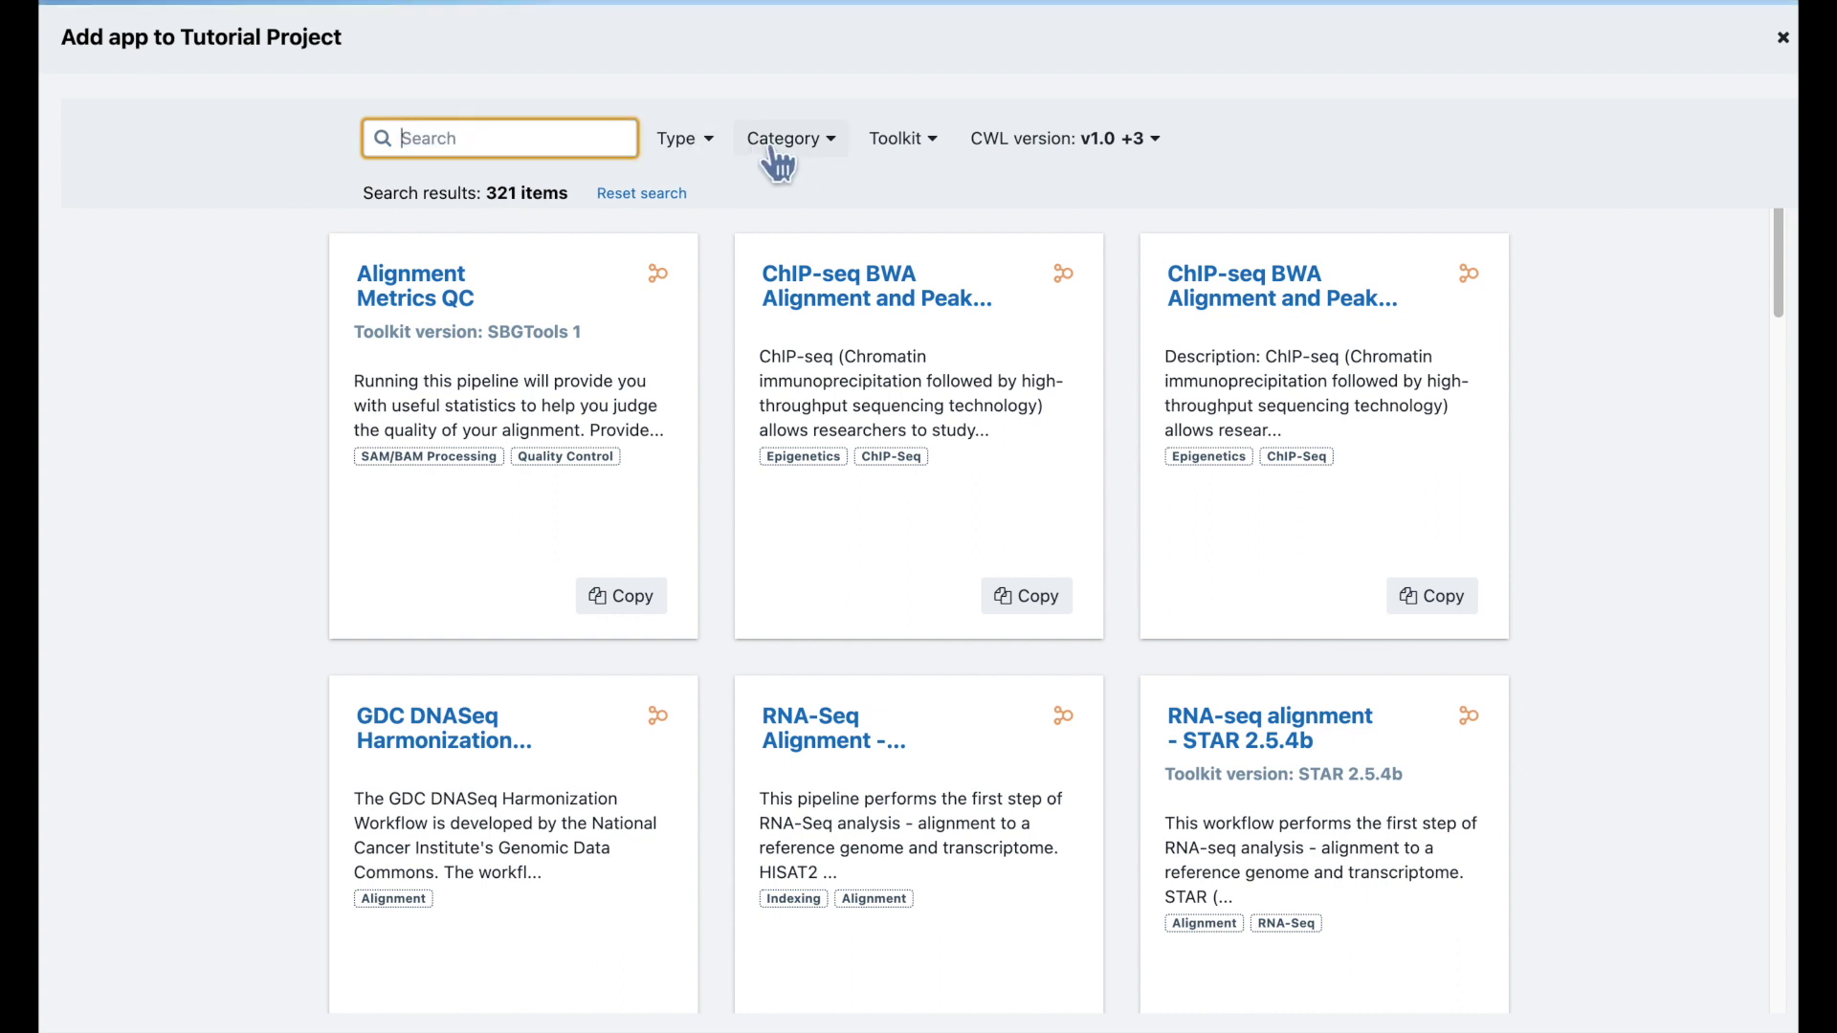
click(706, 144)
click(702, 140)
click(830, 140)
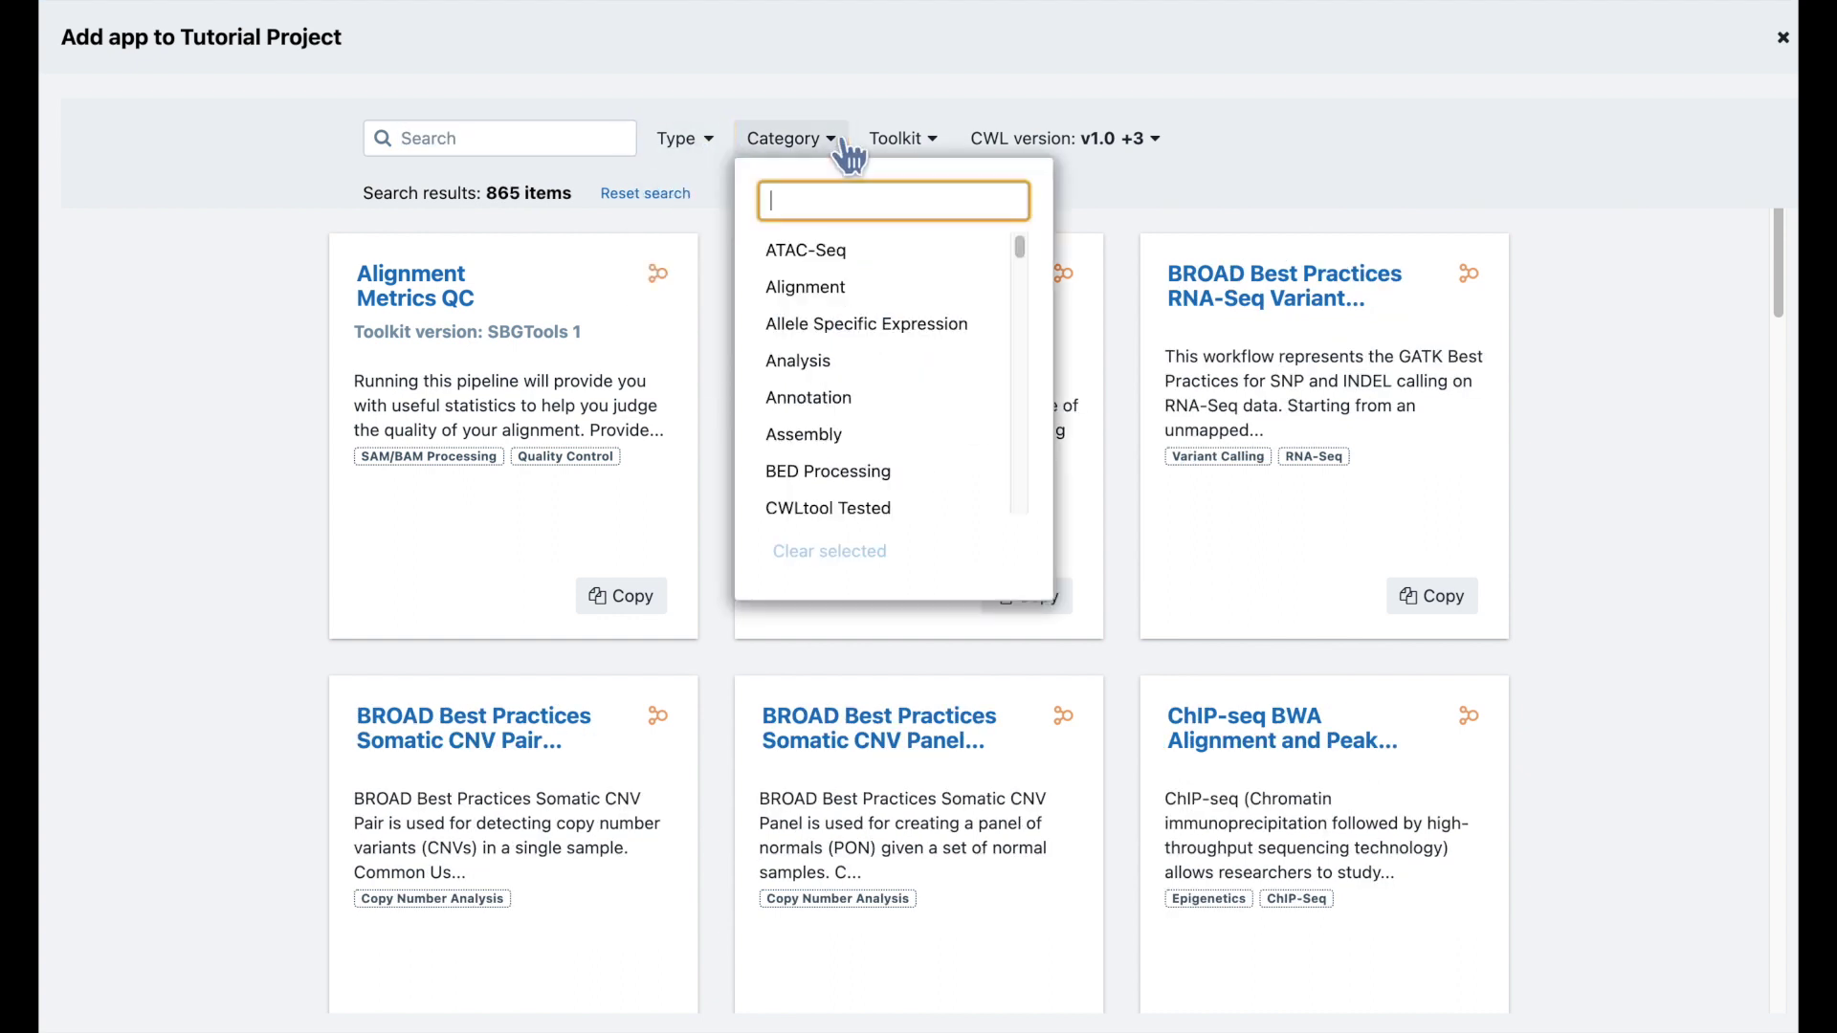
click(827, 248)
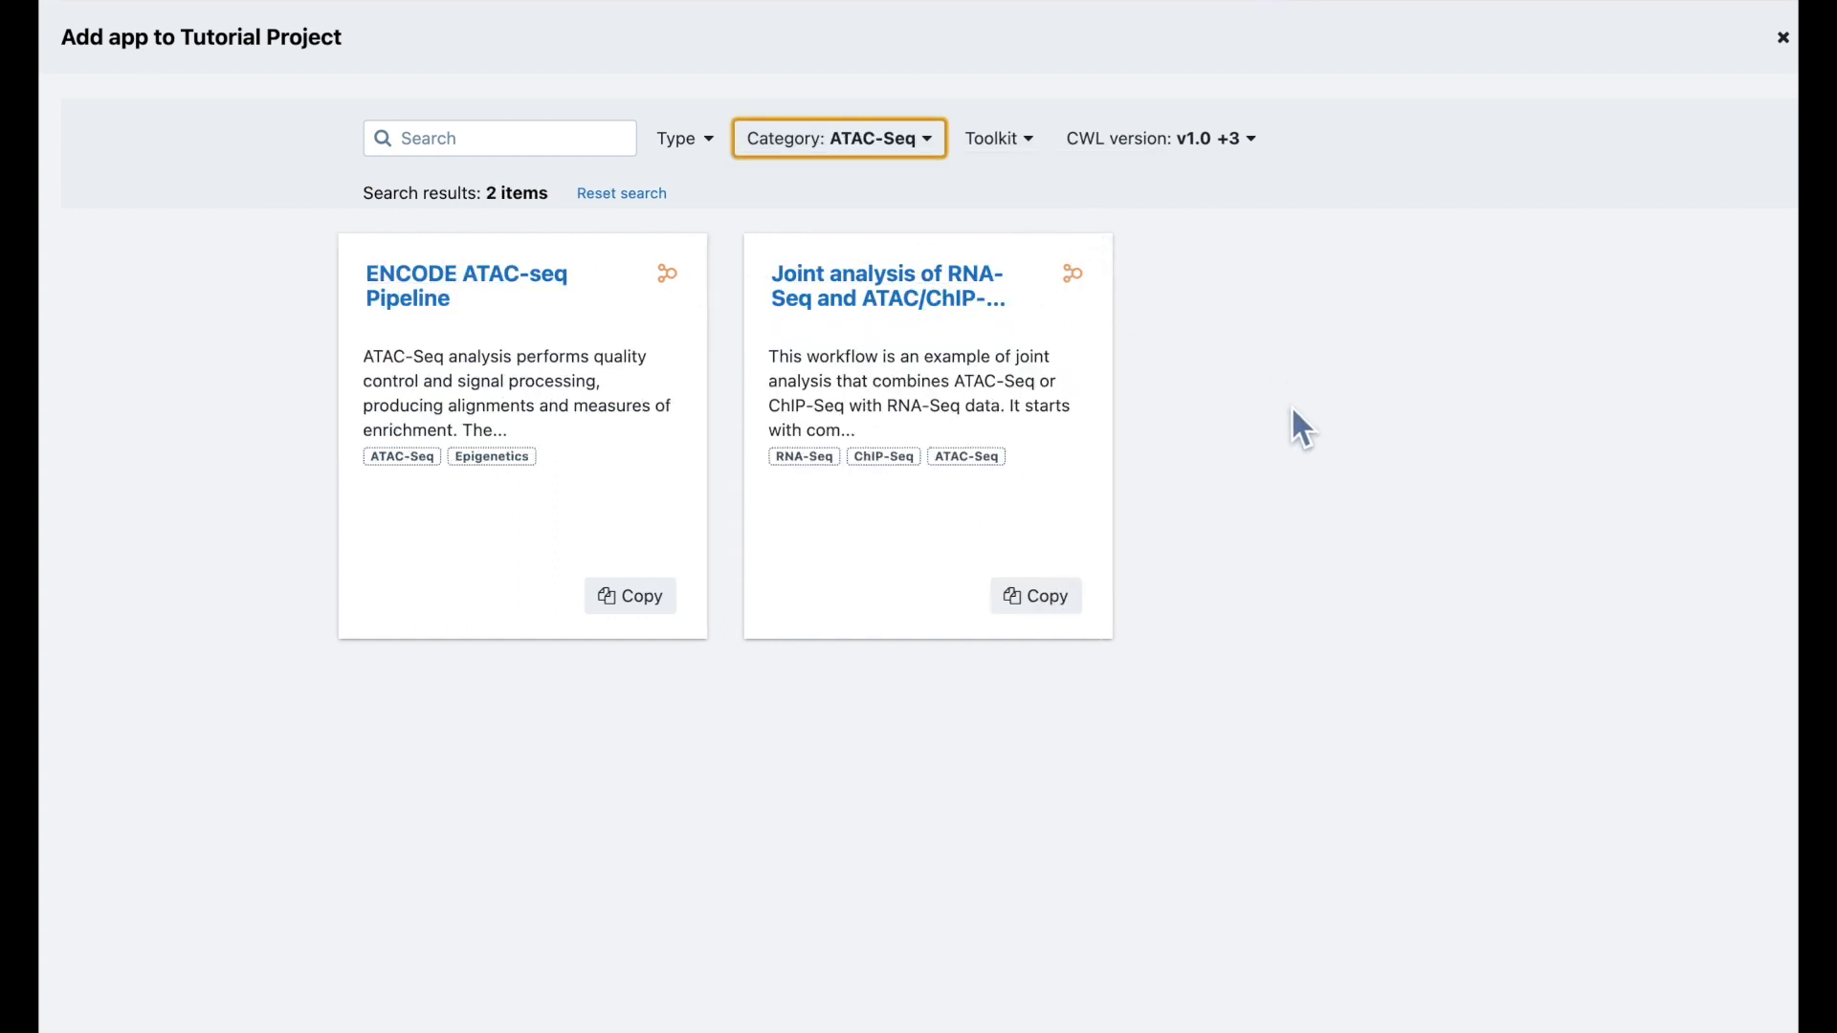
click(928, 144)
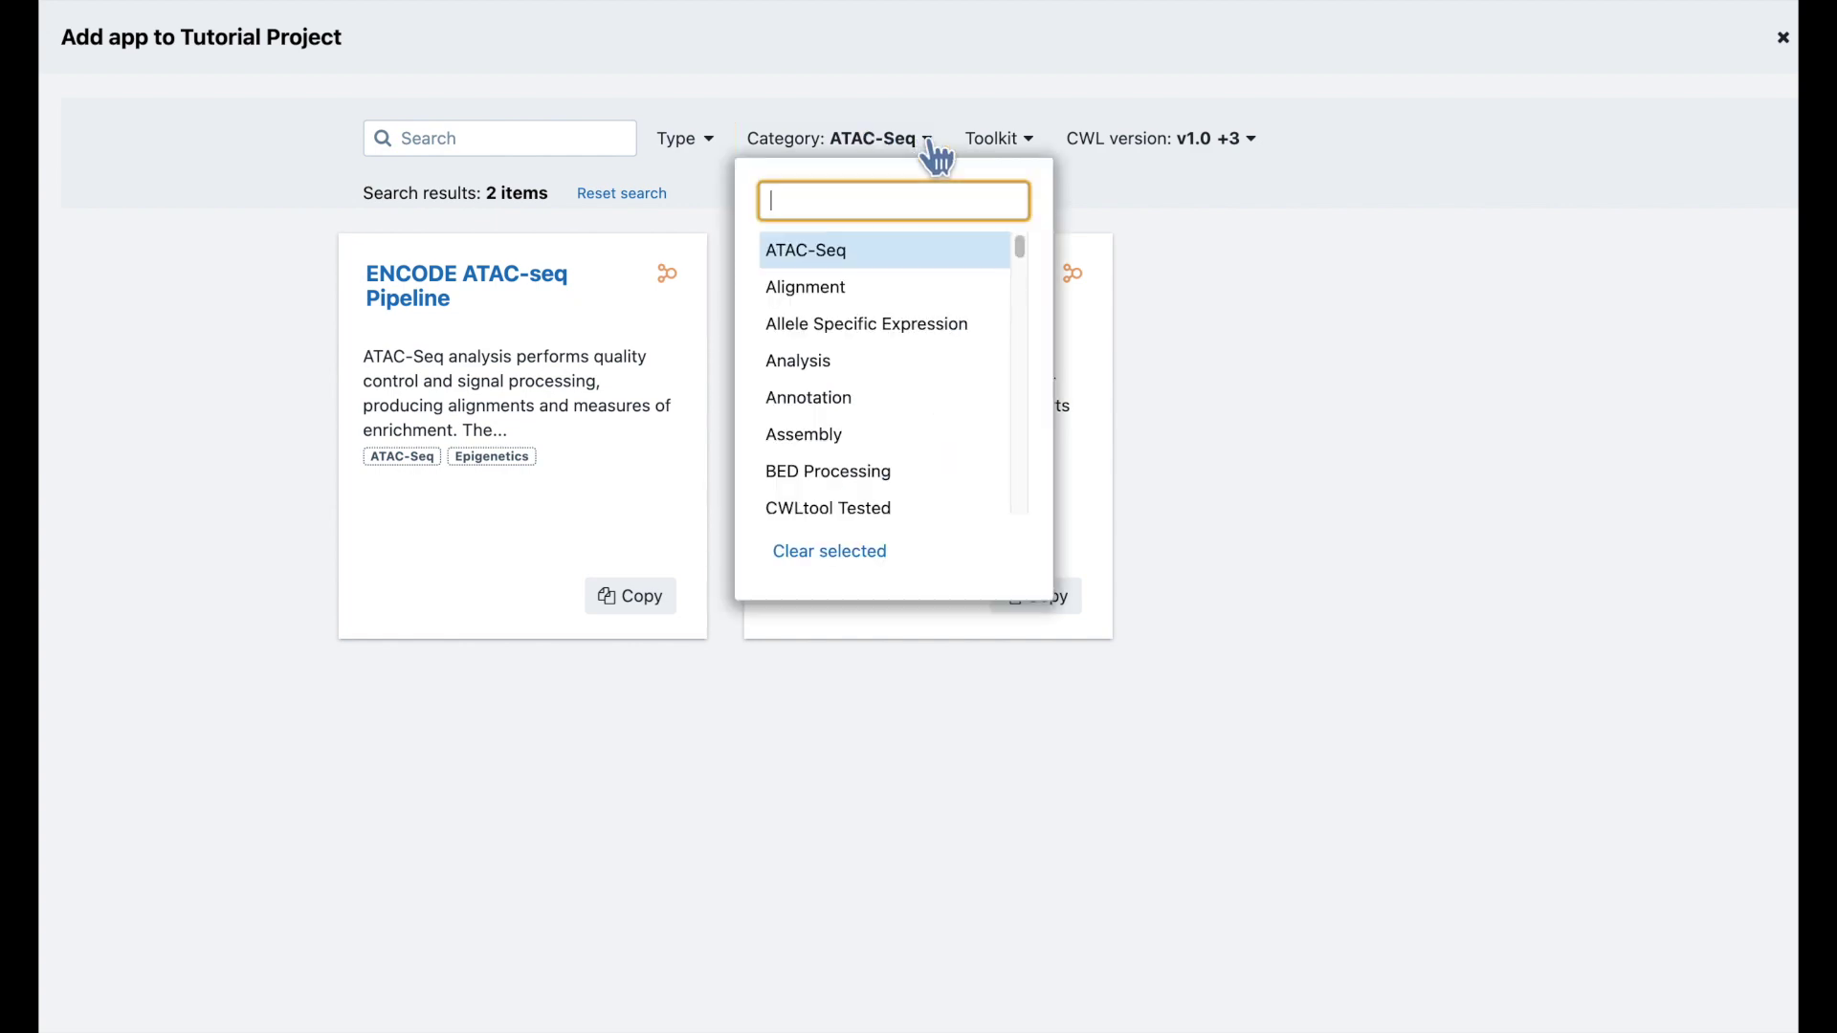
click(825, 560)
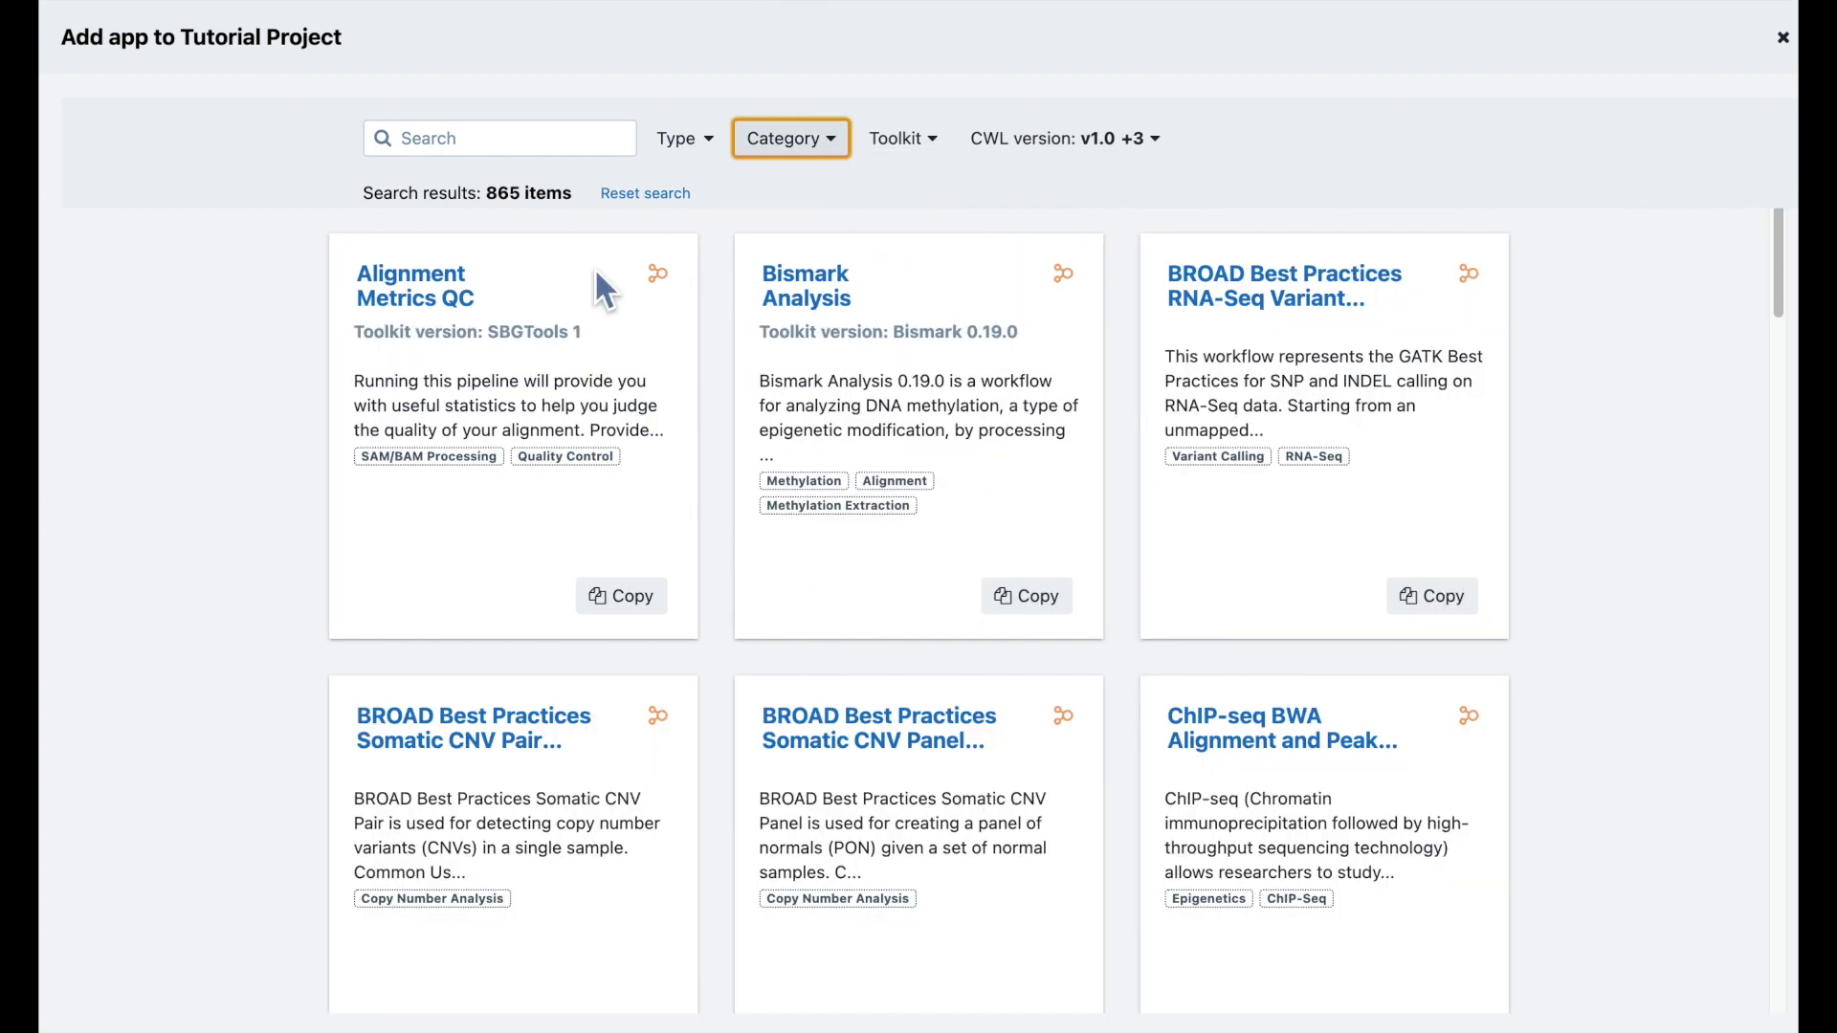
scroll(729, 442, down, 5)
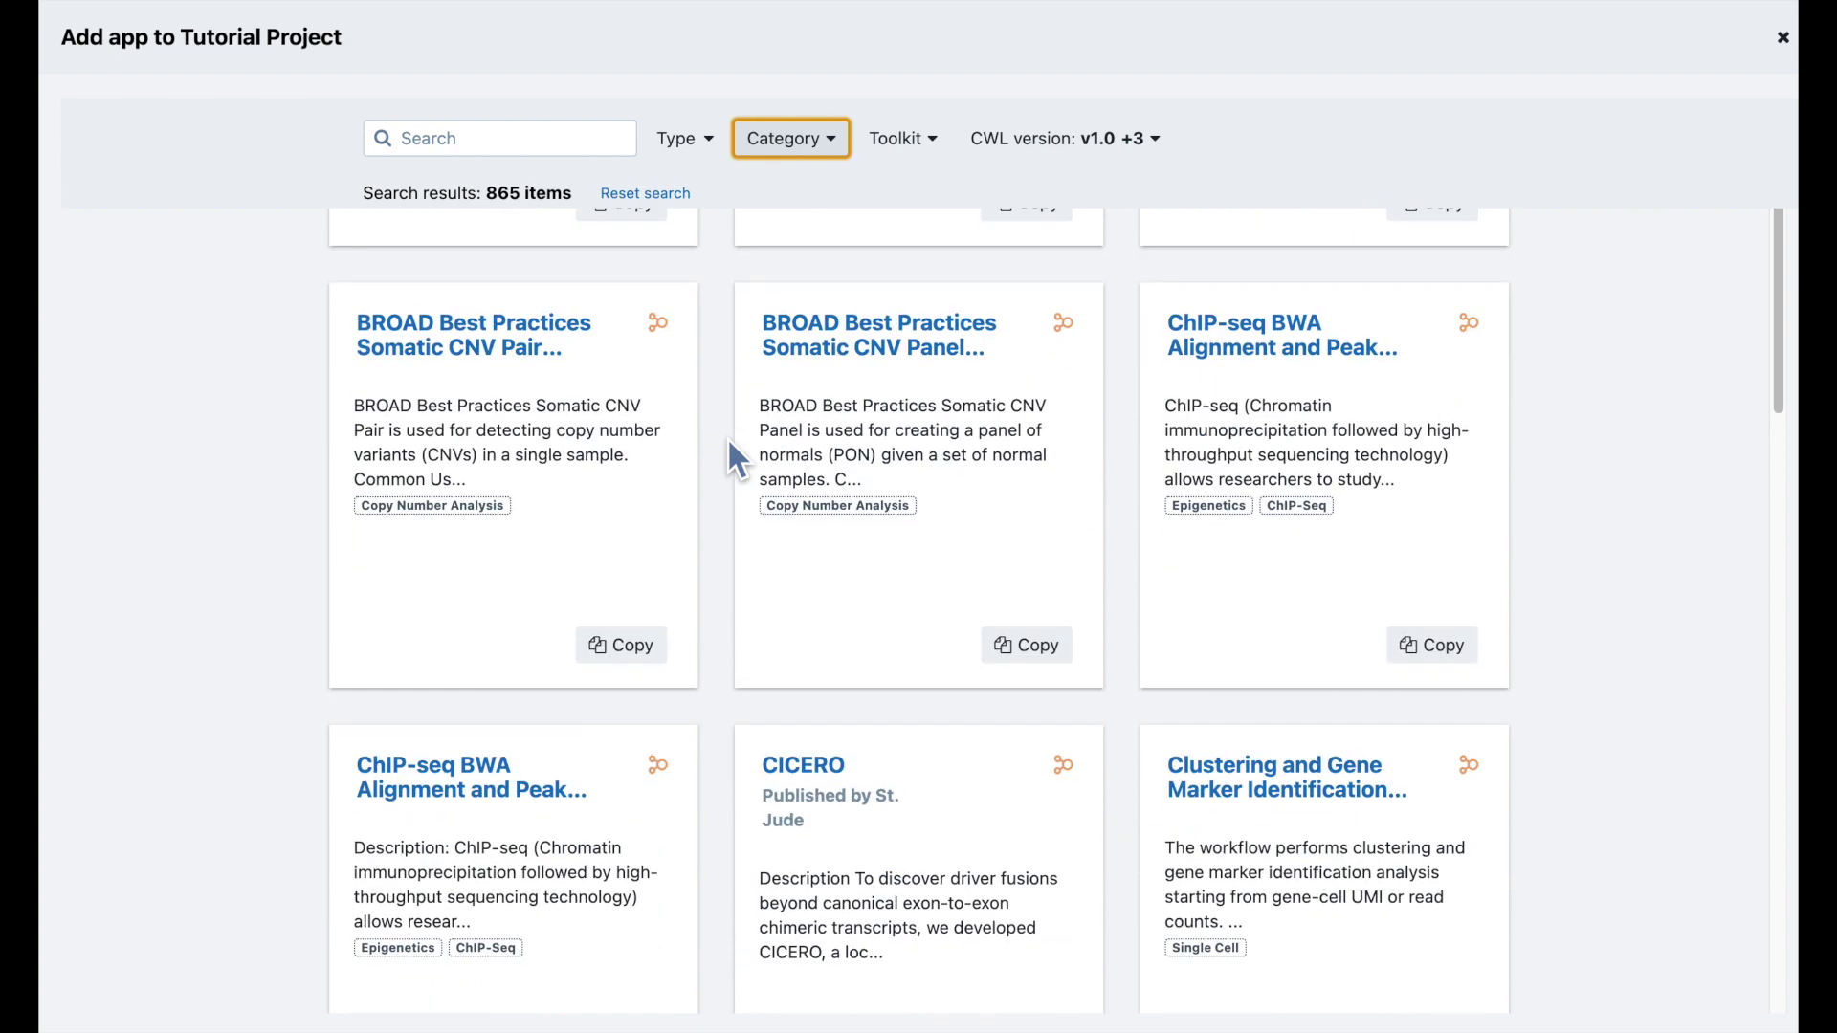
click(524, 349)
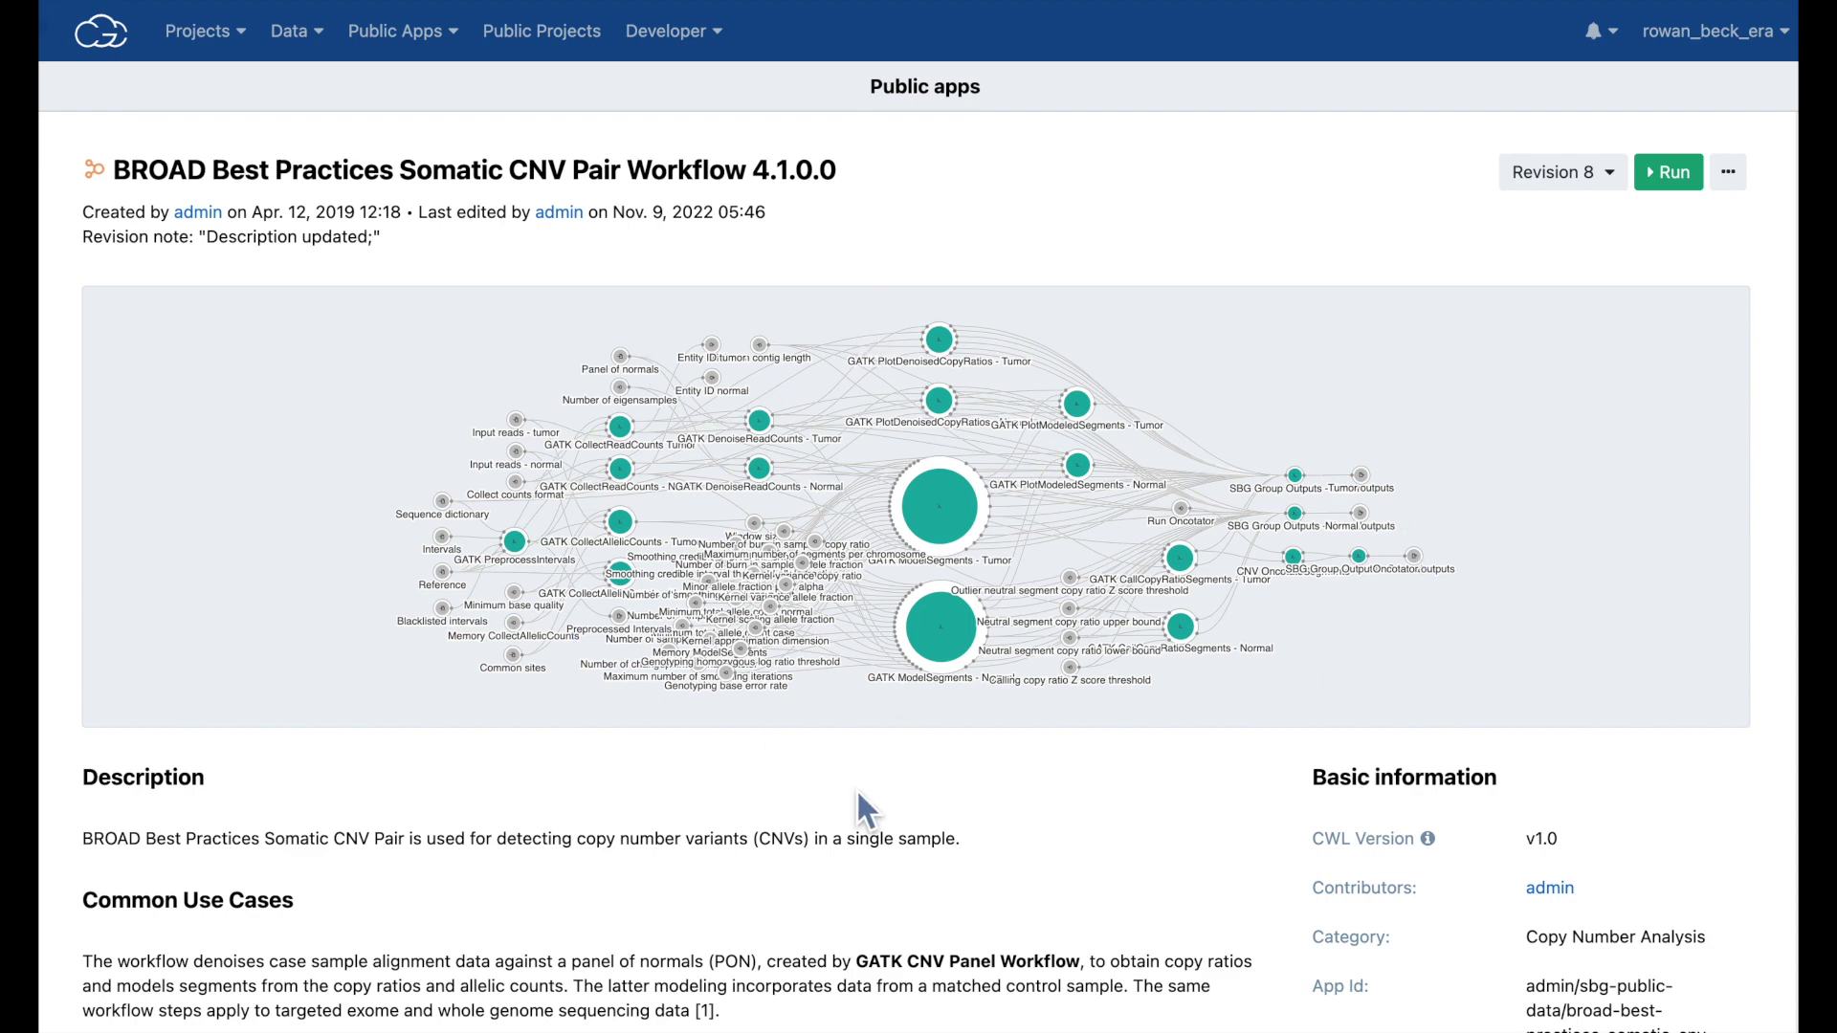
- Expand and read through the CNV Pair workflow's full description
scroll(1226, 775, down, 5)
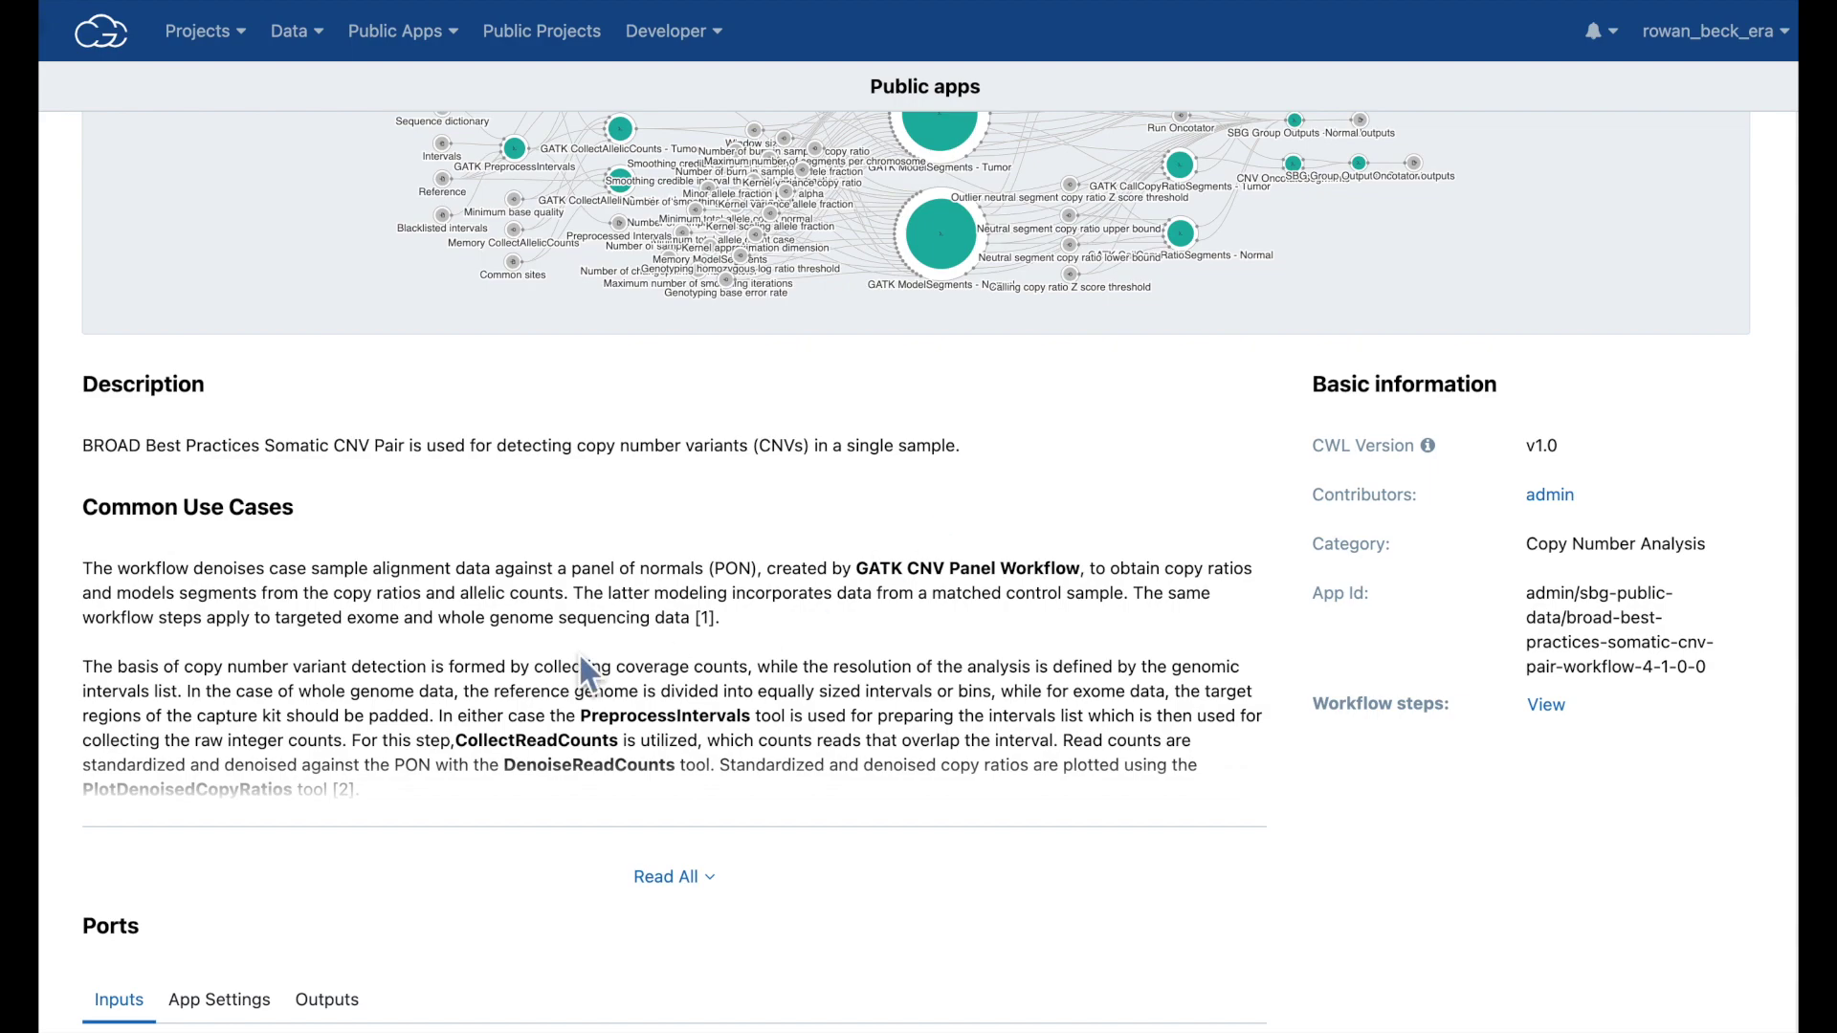
click(662, 877)
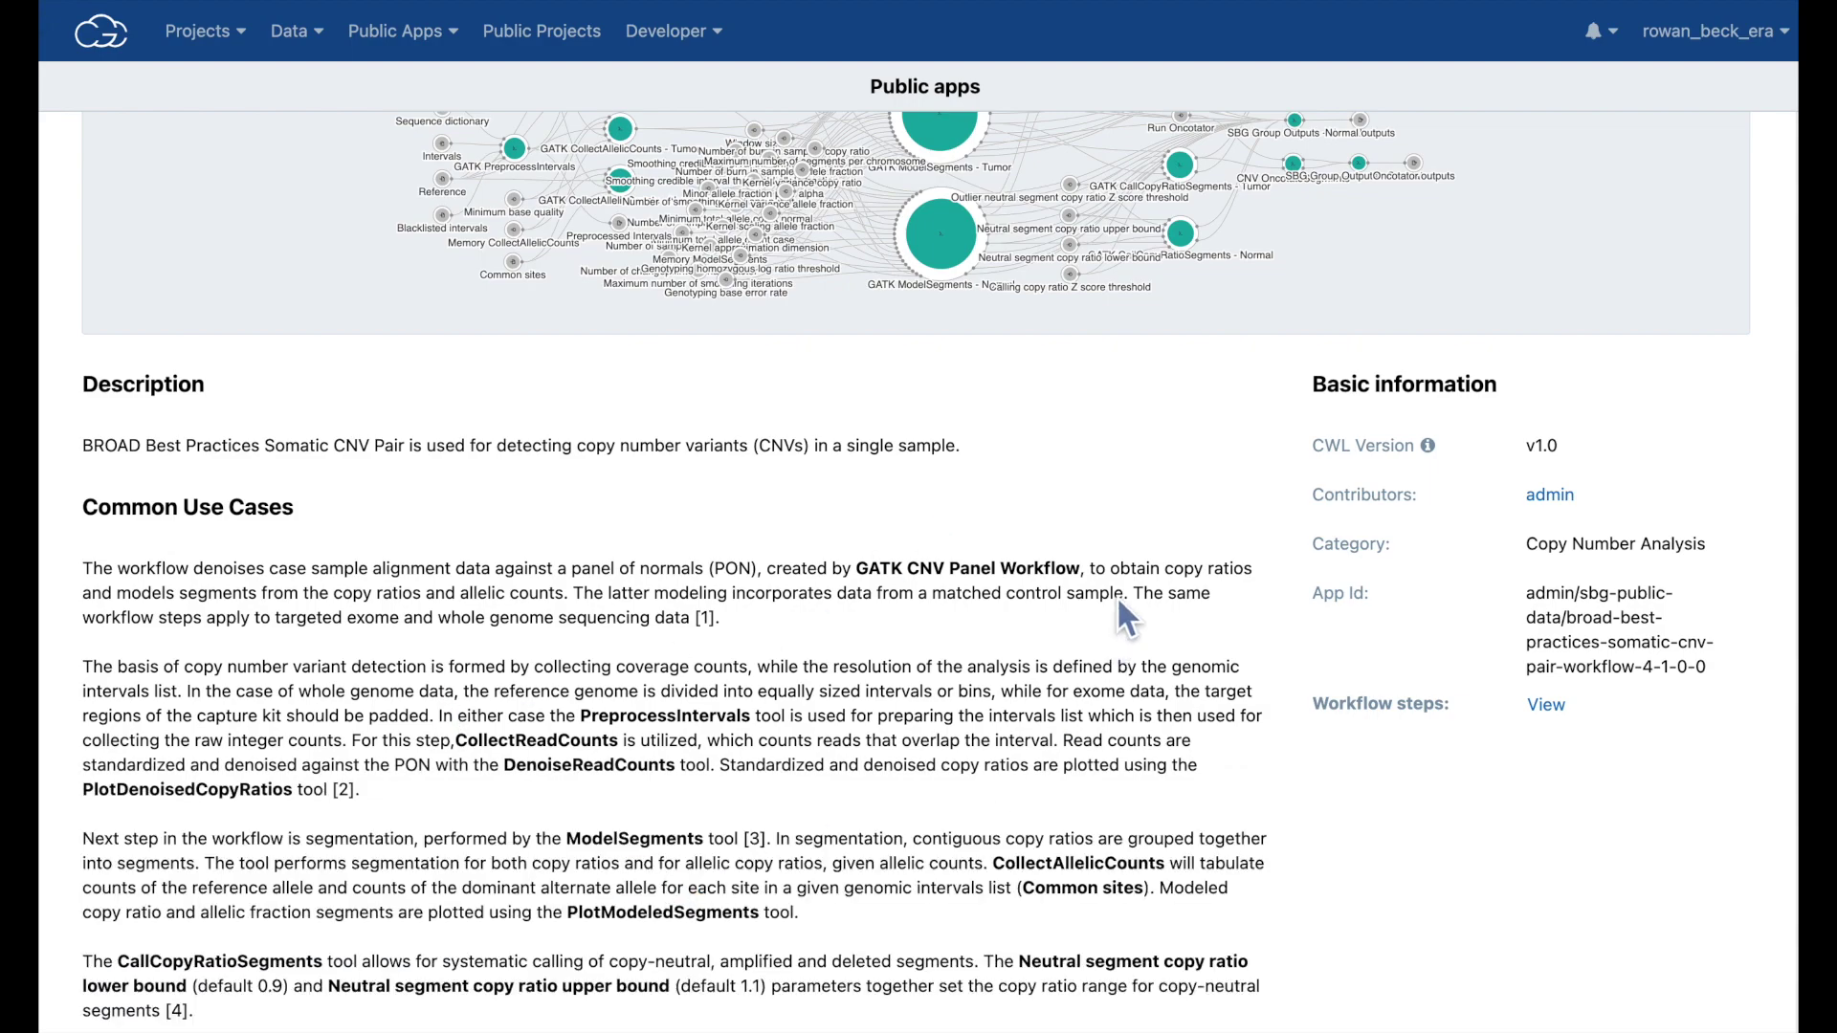
scroll(1116, 595, down, 10)
scroll(1118, 601, down, 3)
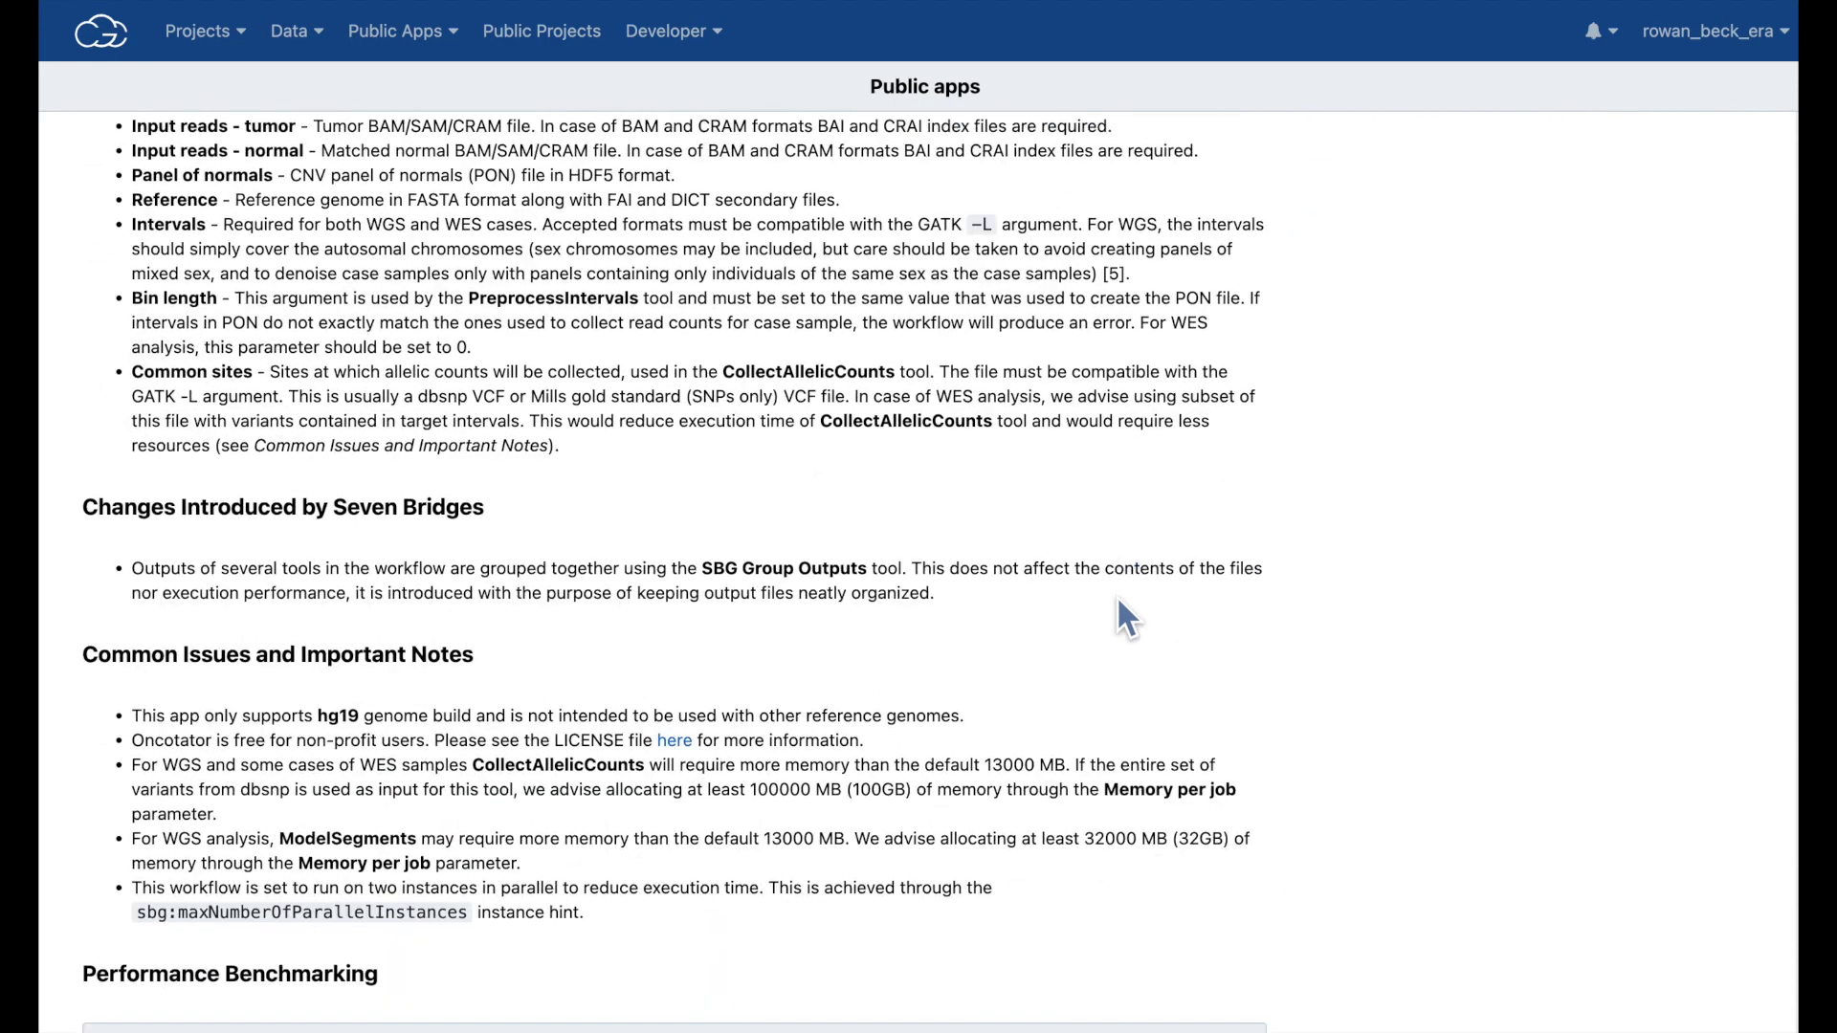
scroll(1553, 591, down, 3)
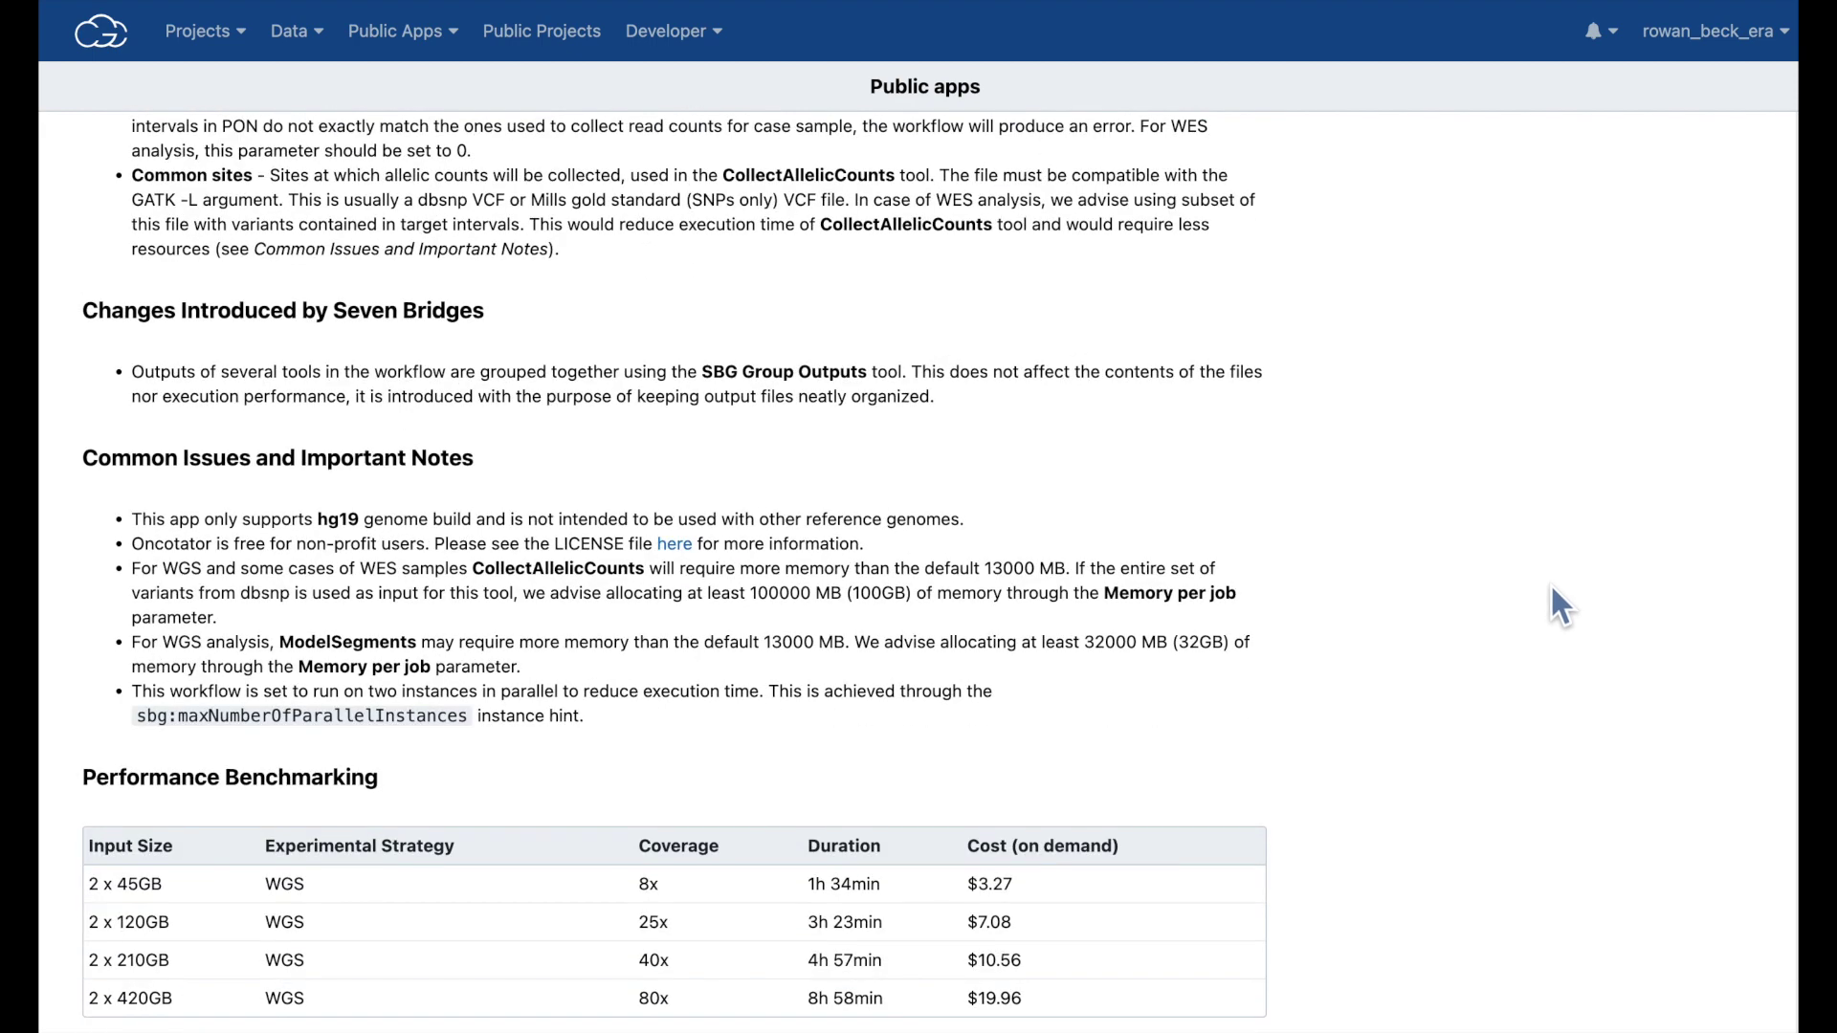
scroll(1551, 586, down, 9)
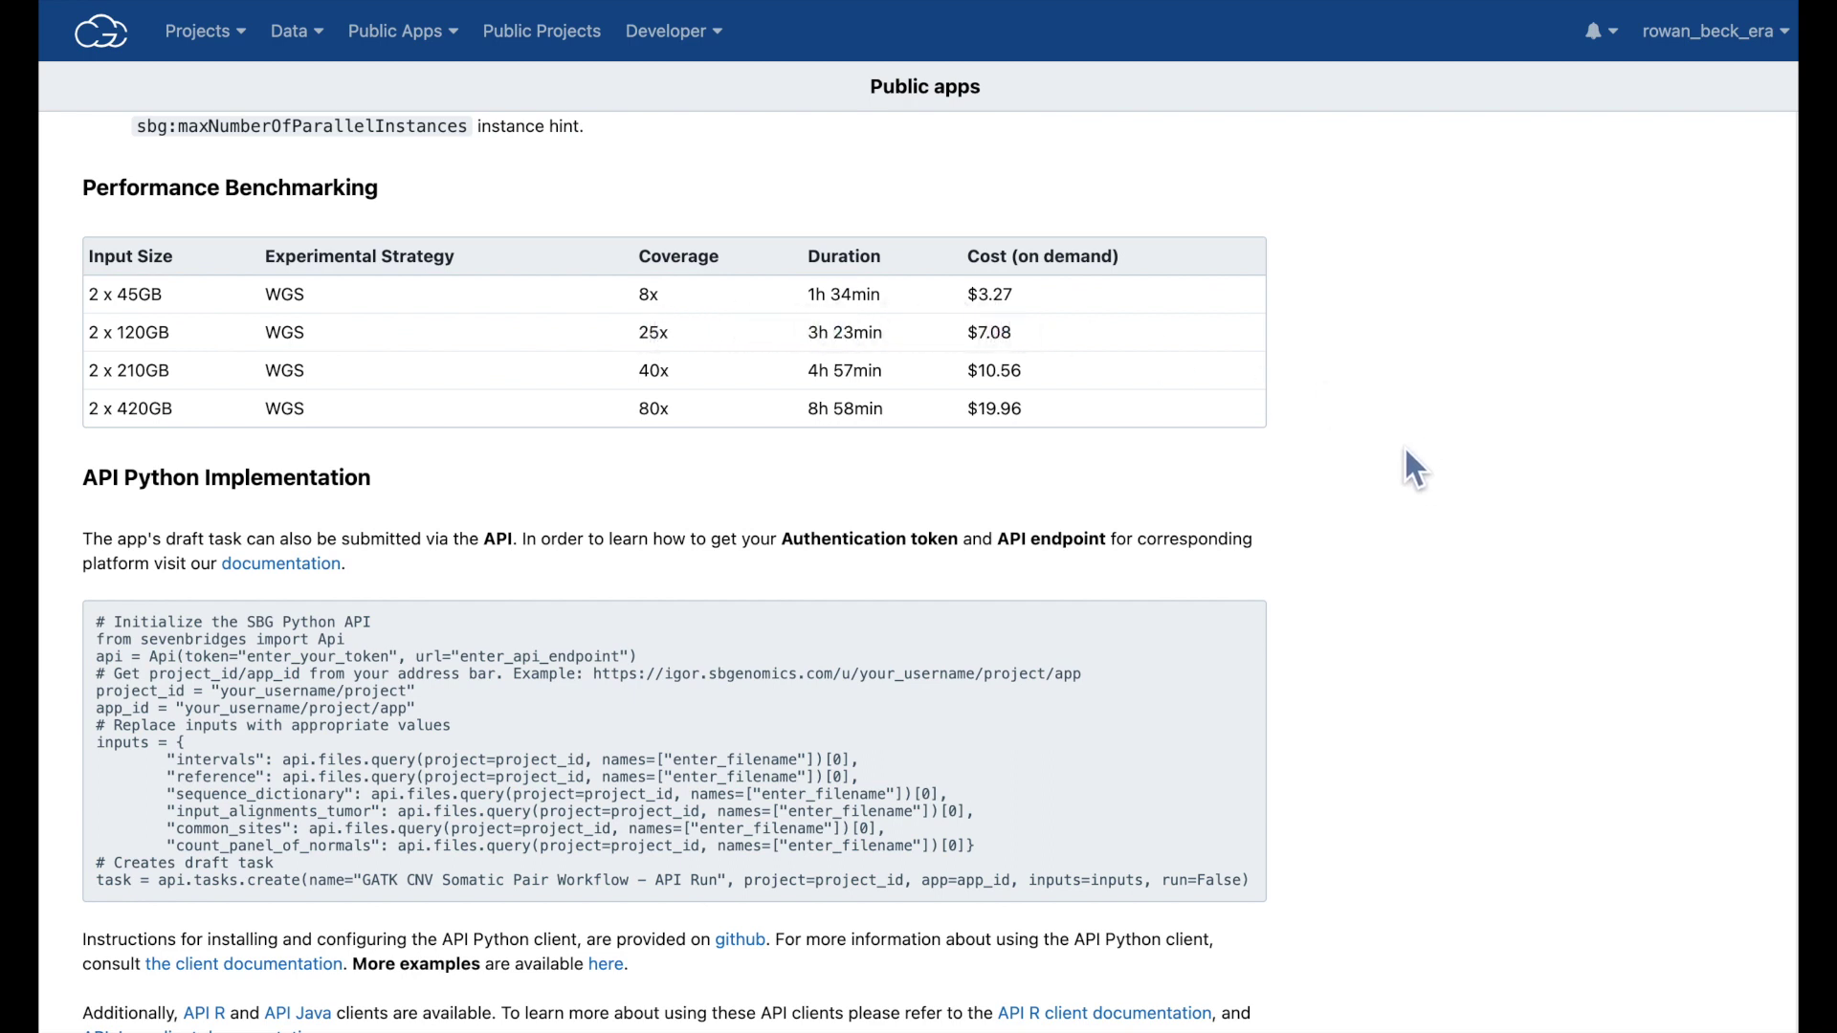
scroll(1404, 451, down, 3)
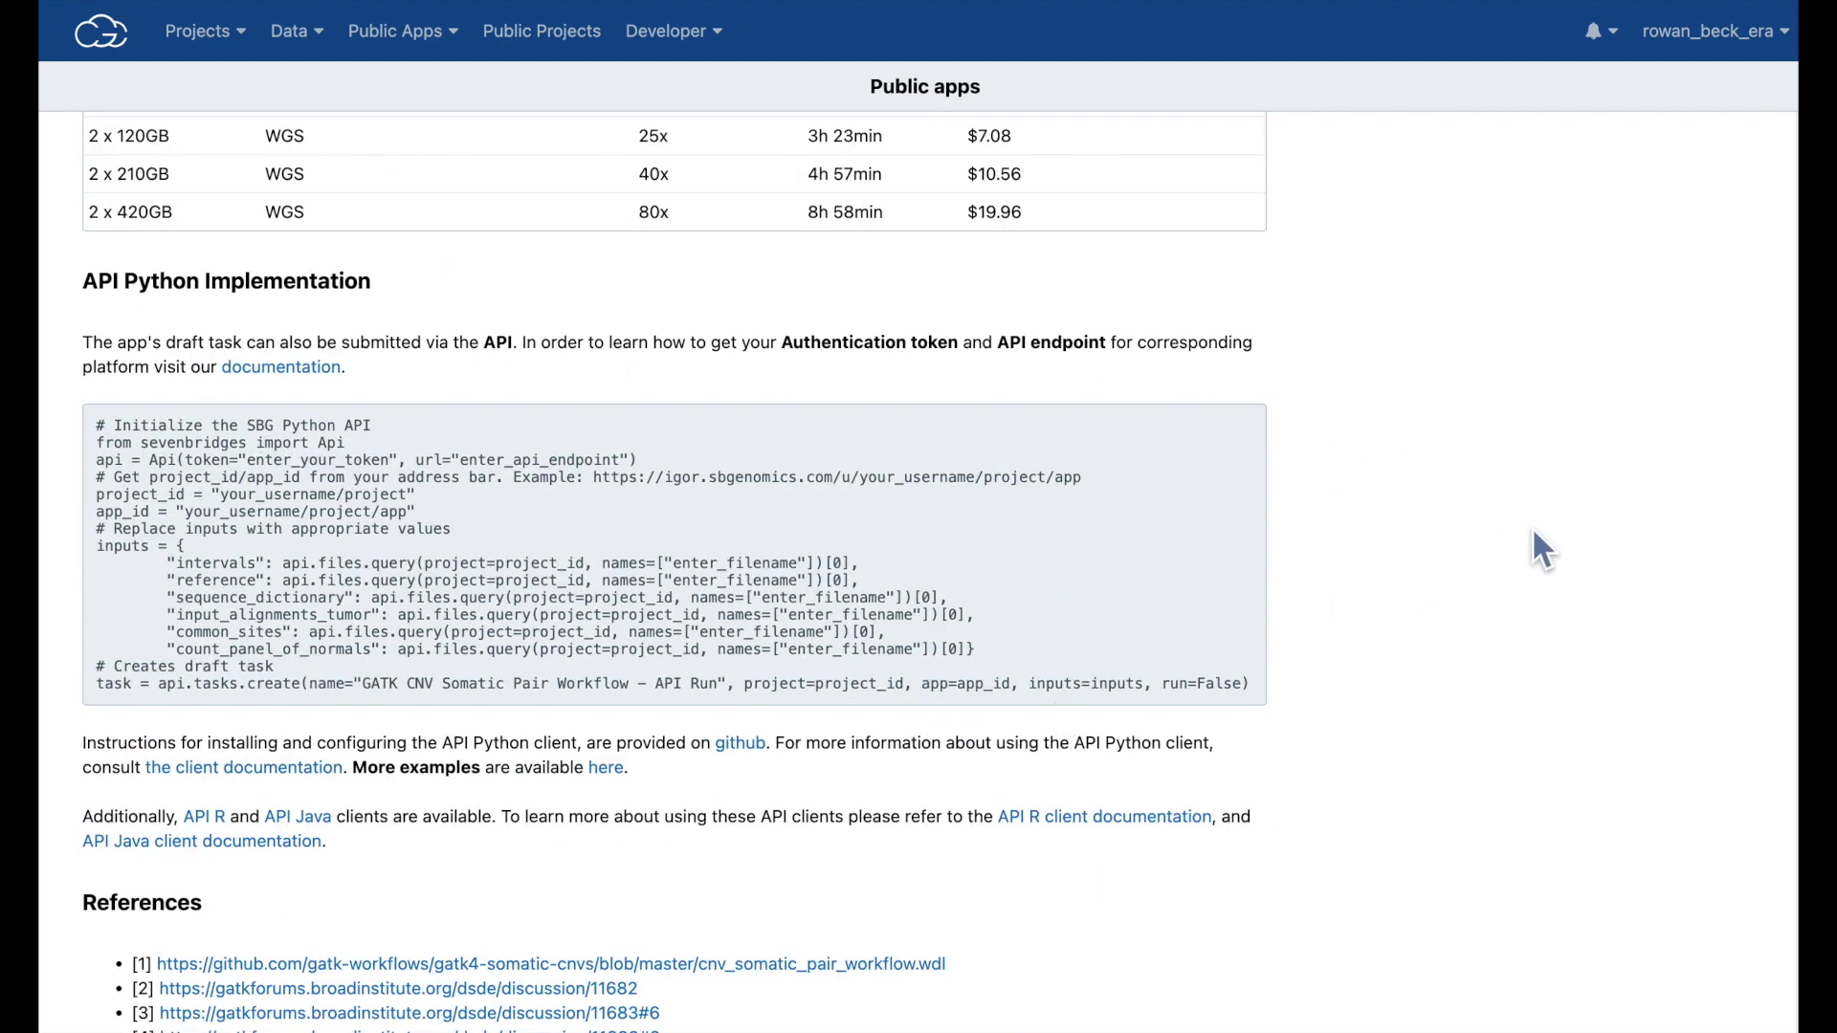
scroll(1531, 527, down, 10)
scroll(1537, 548, down, 2)
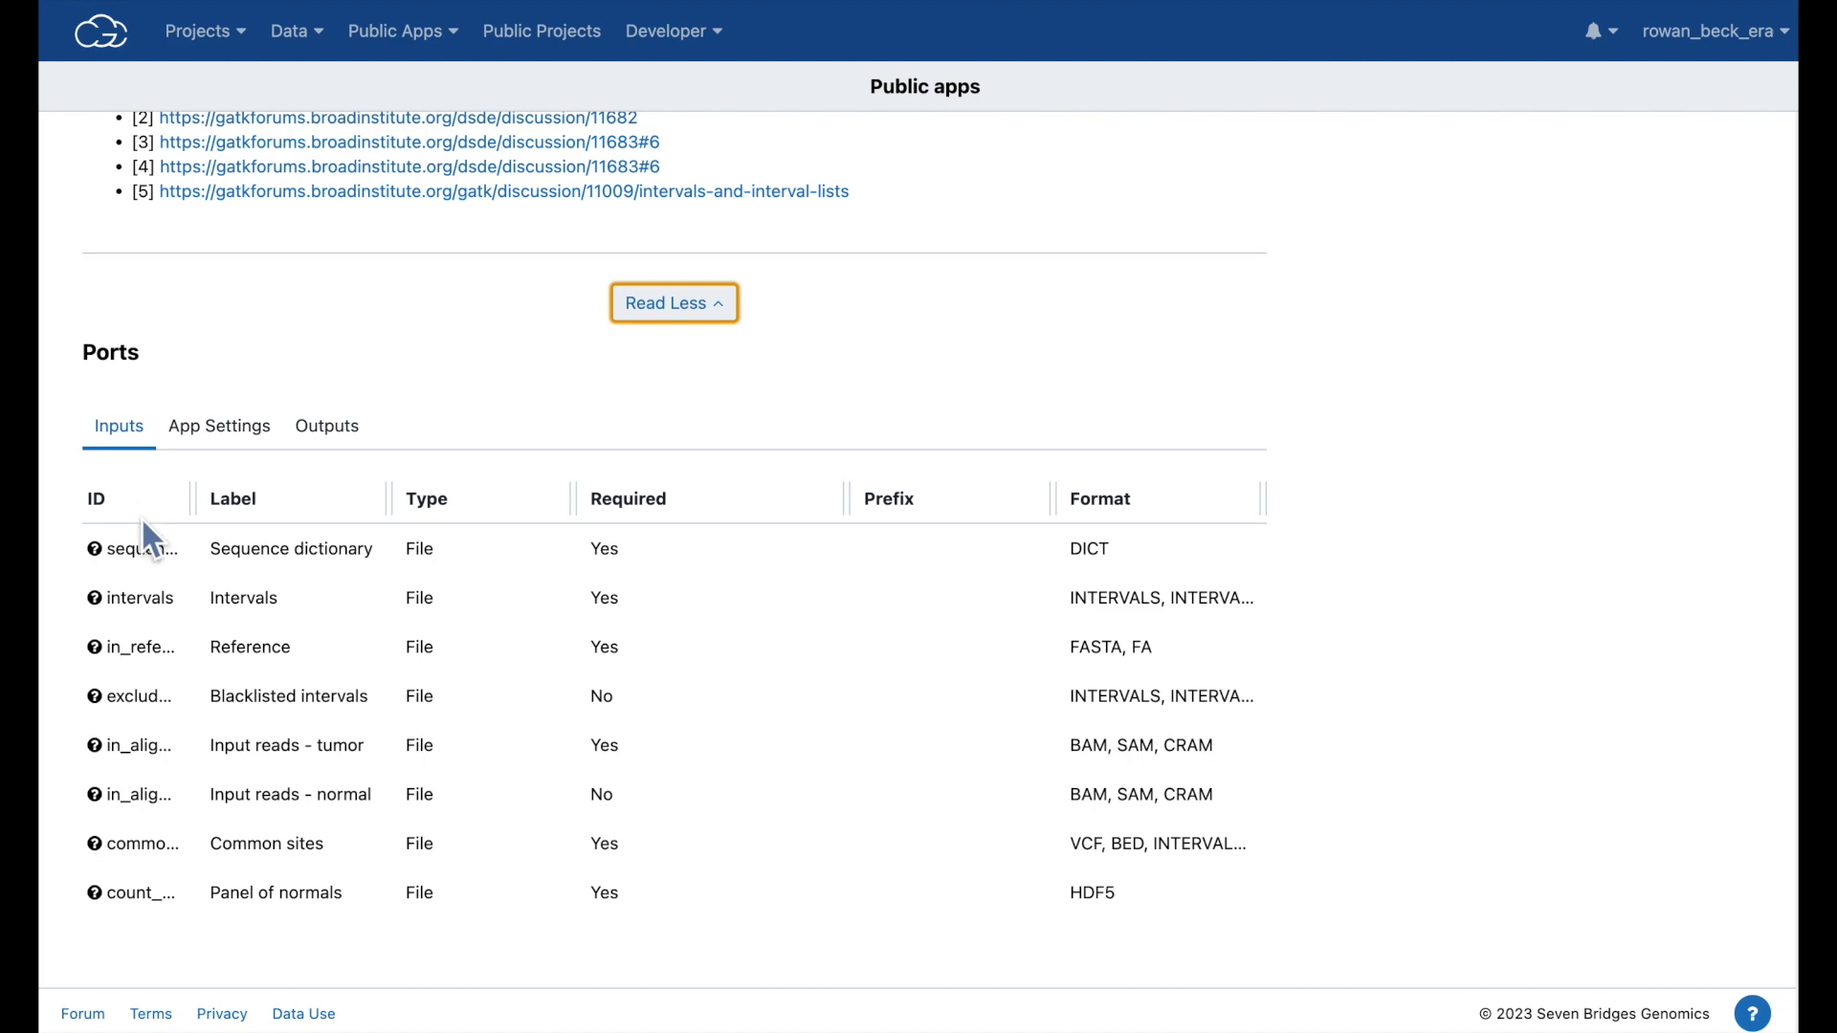
- Review the workflow's App Settings and its Outputs ports
click(209, 422)
scroll(733, 692, down, 4)
scroll(735, 698, up, 4)
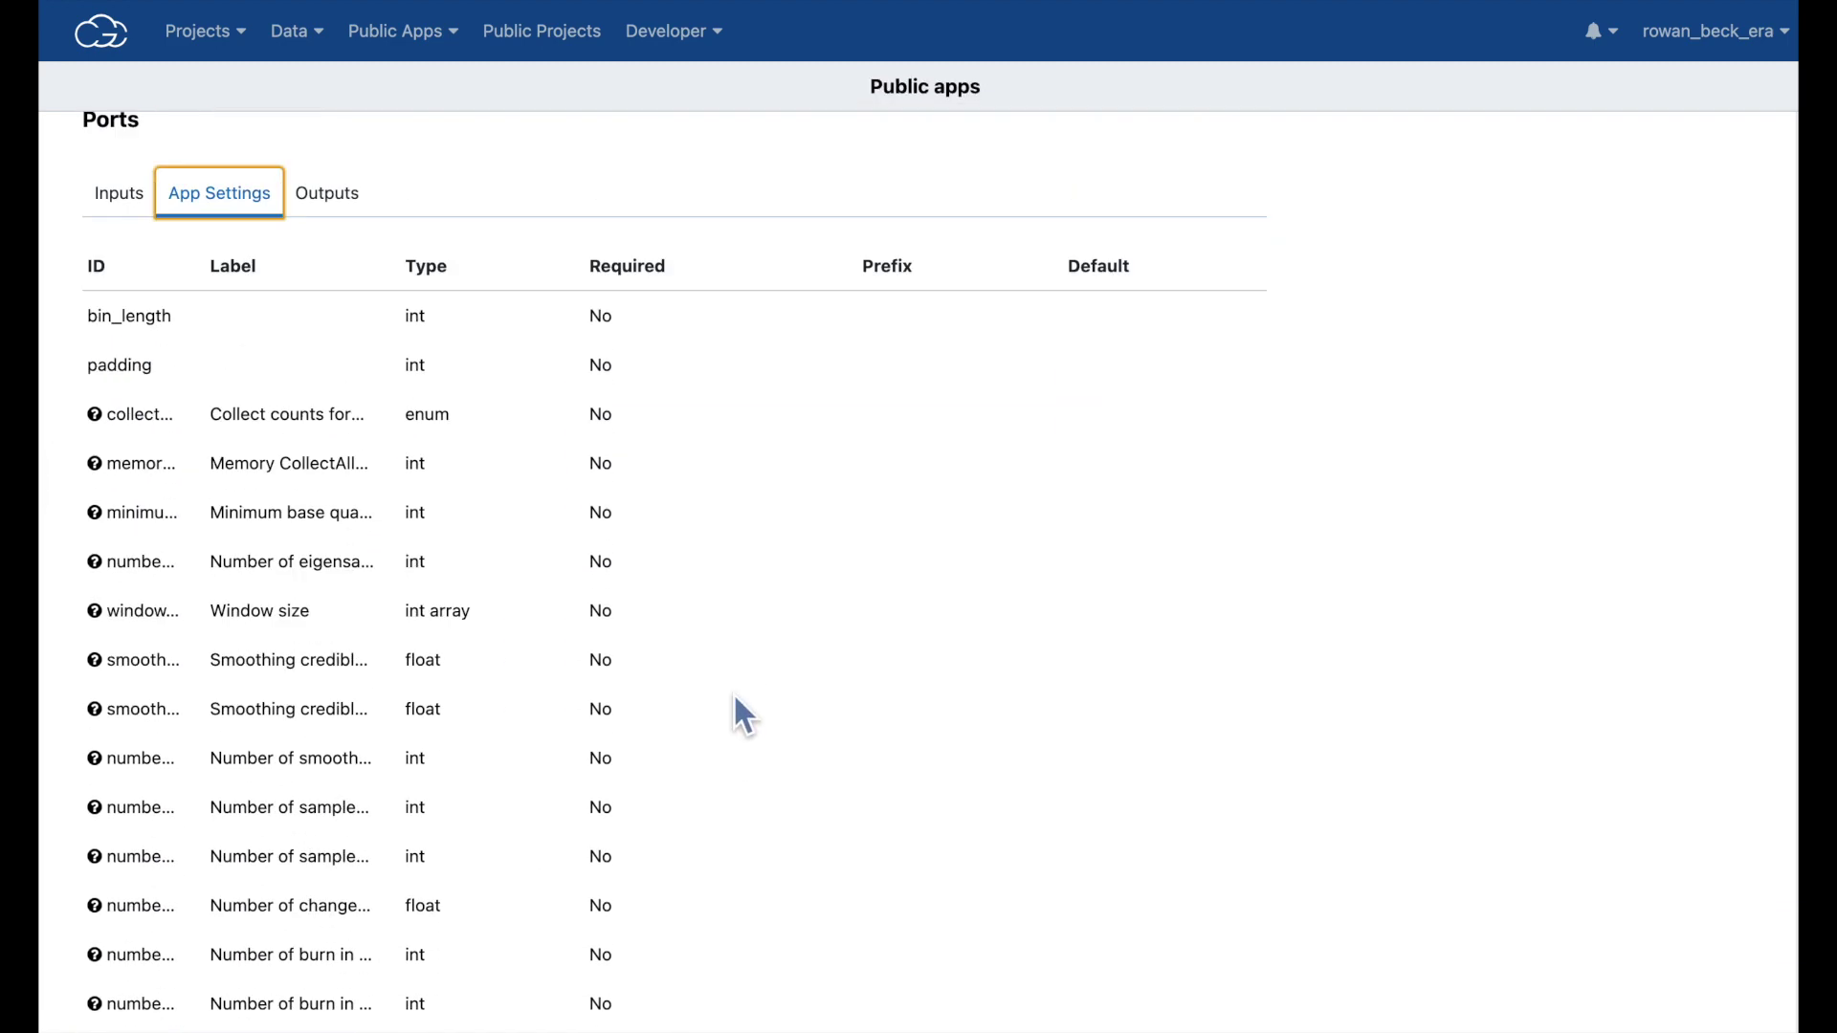
click(322, 422)
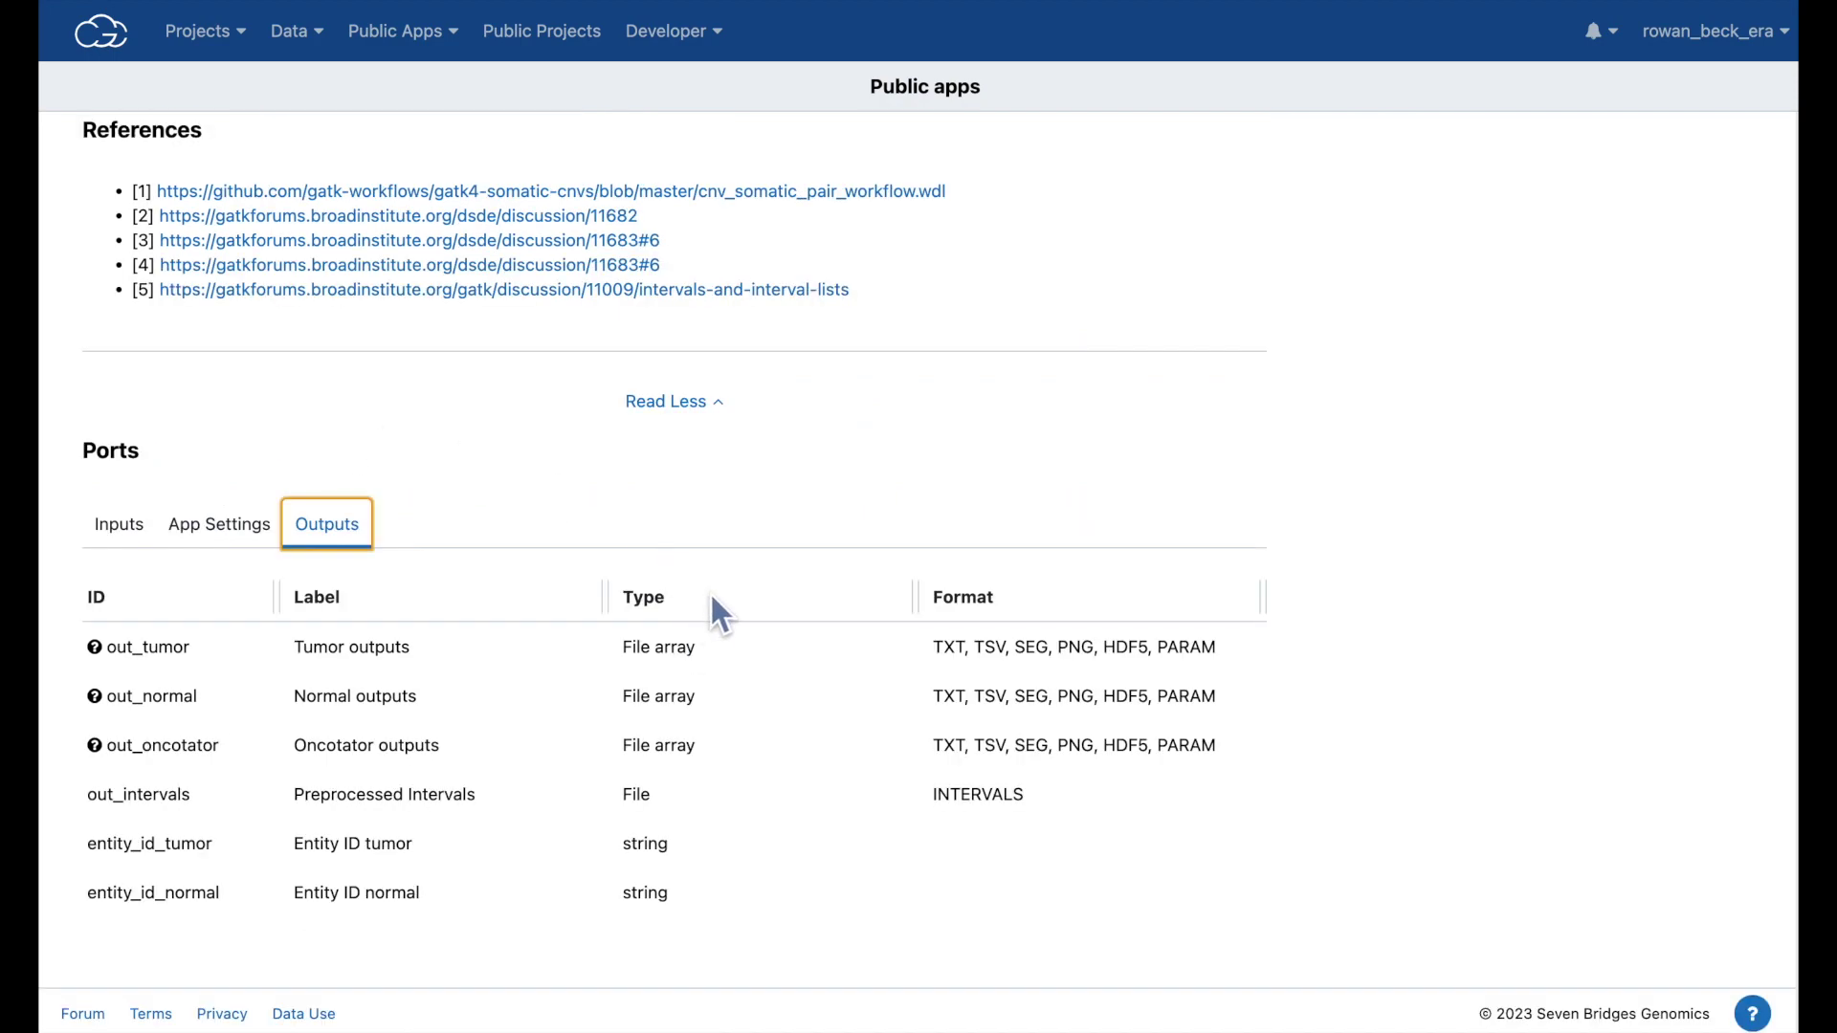
scroll(802, 791, up, 10)
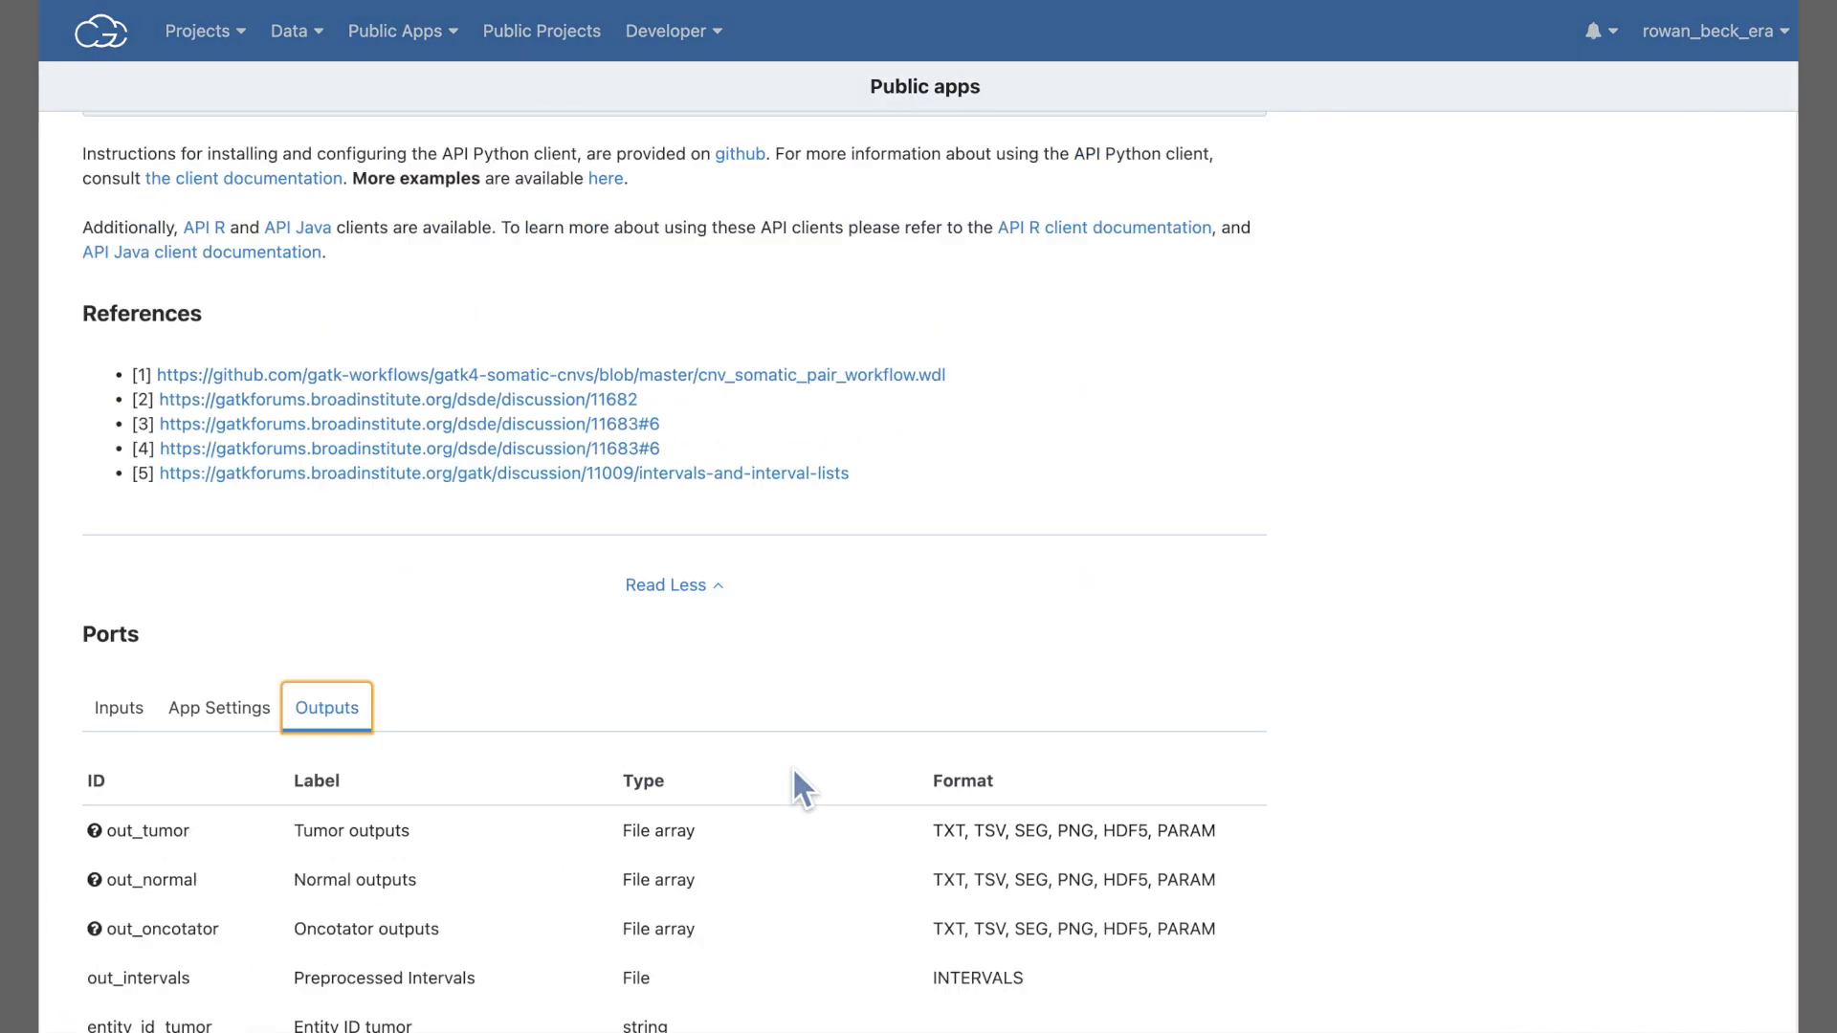